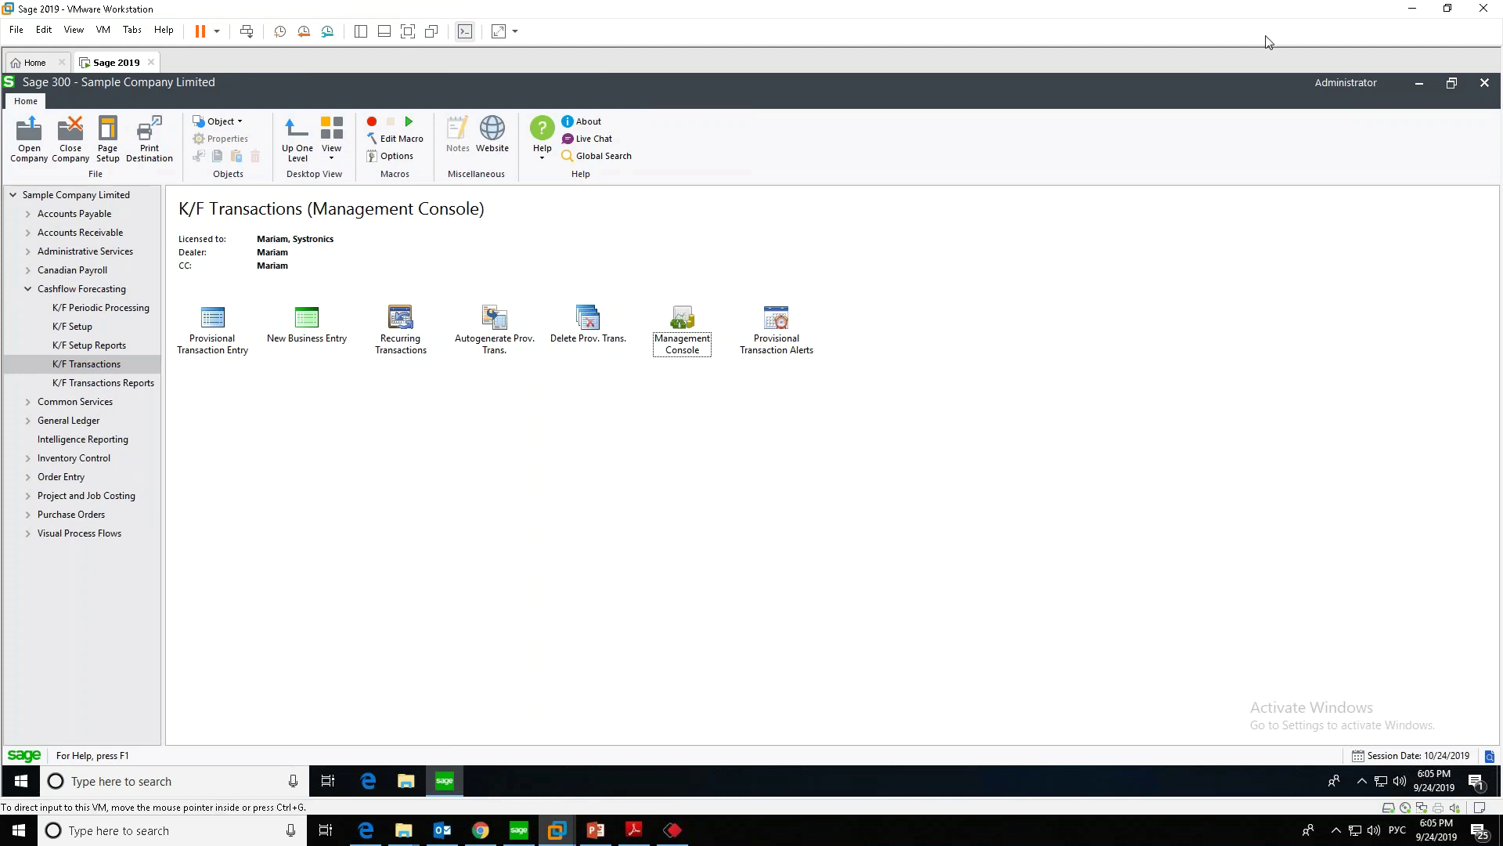
Open the cashflow Management Console and load bank CCB's provisional transactions dated 09/24/2019 to 12/31/2019
{"action": "left_click", "coordinate": [682, 323]}
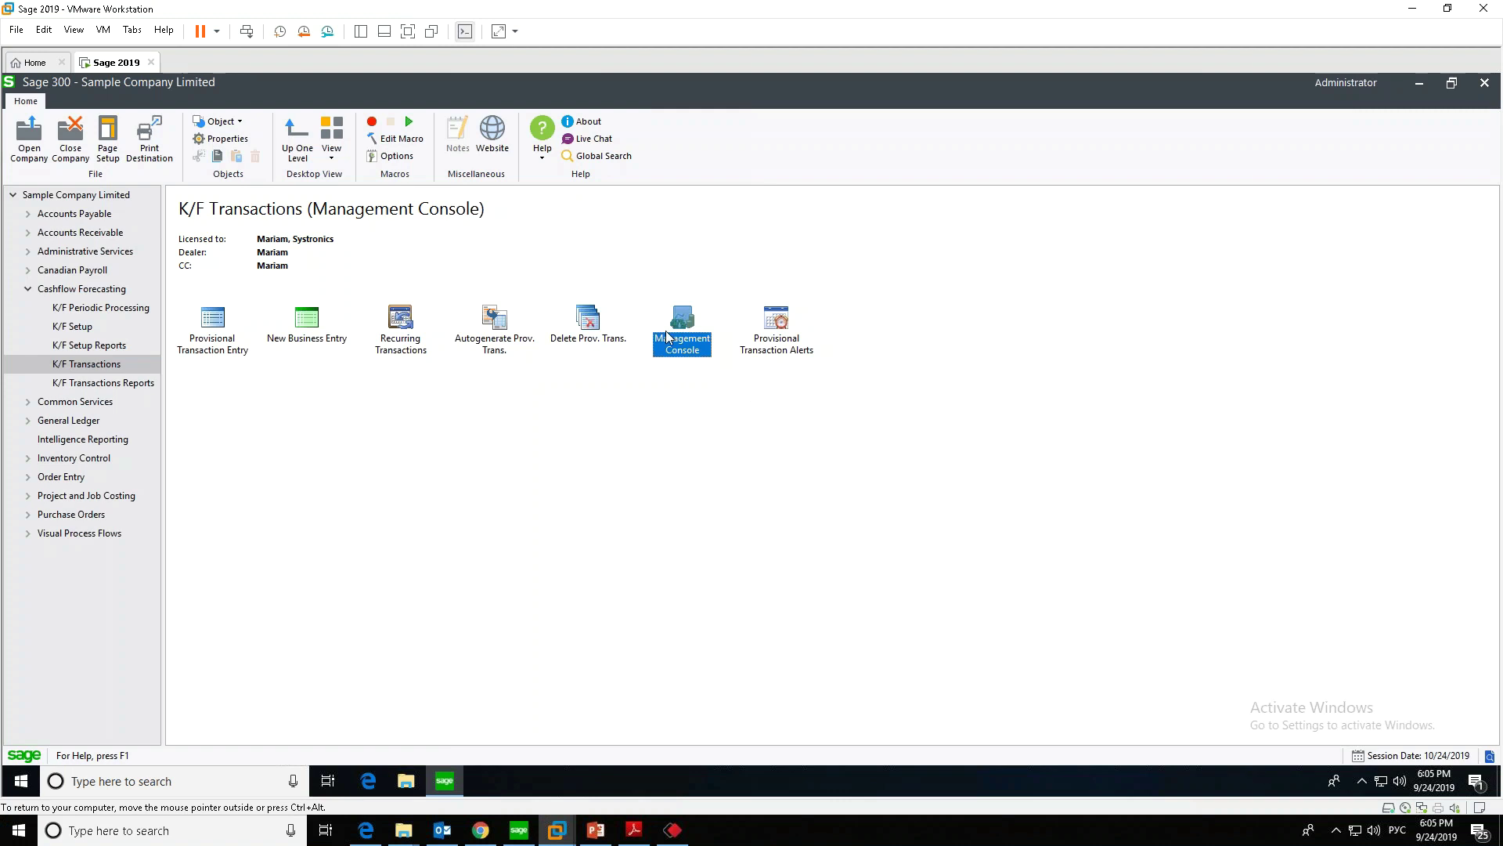
{"action": "double_click", "coordinate": [679, 318]}
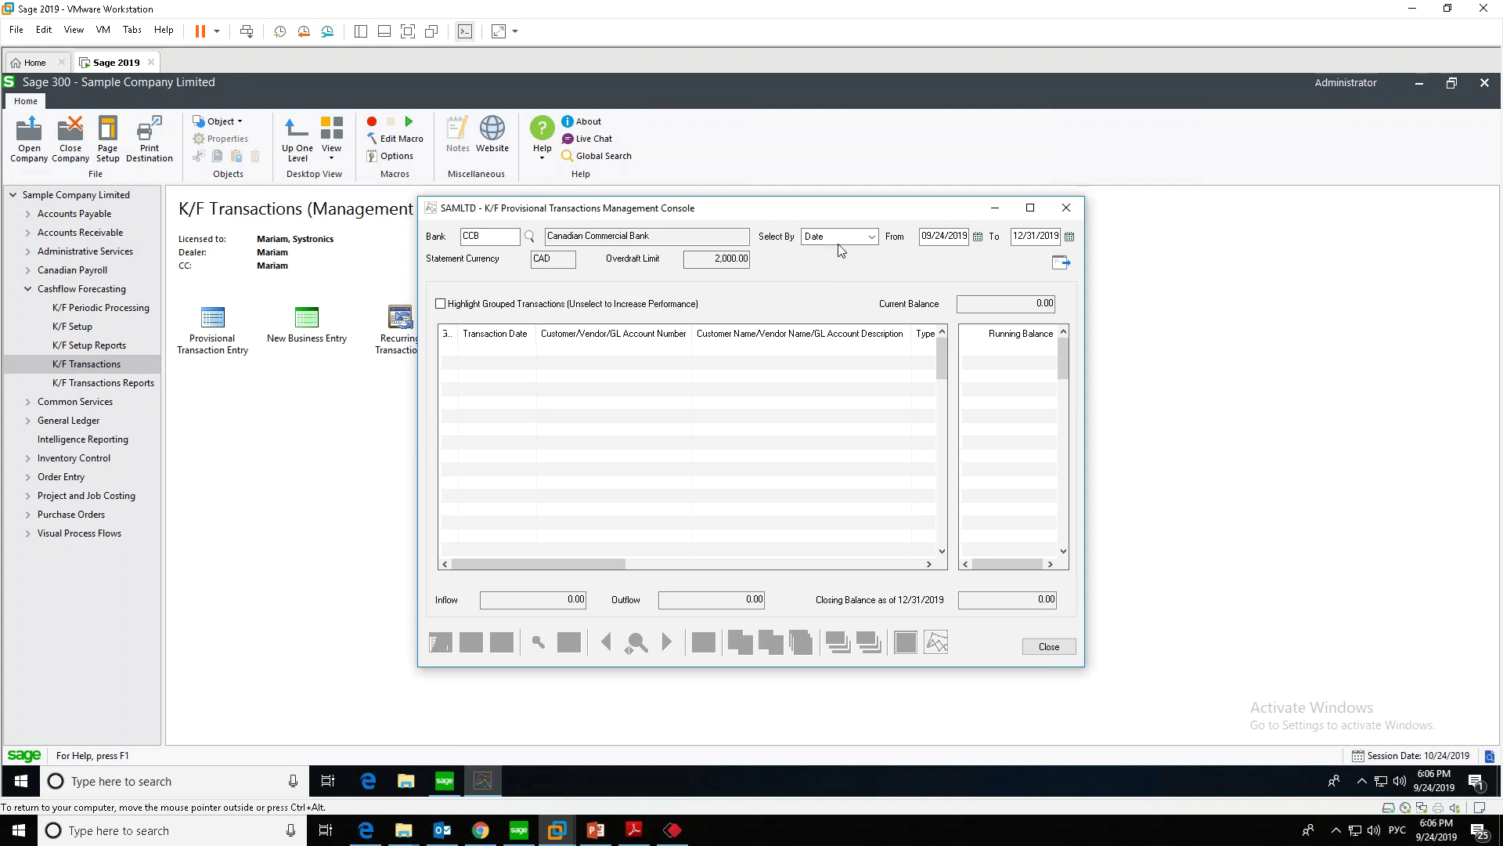
{"action": "left_click", "coordinate": [1060, 264]}
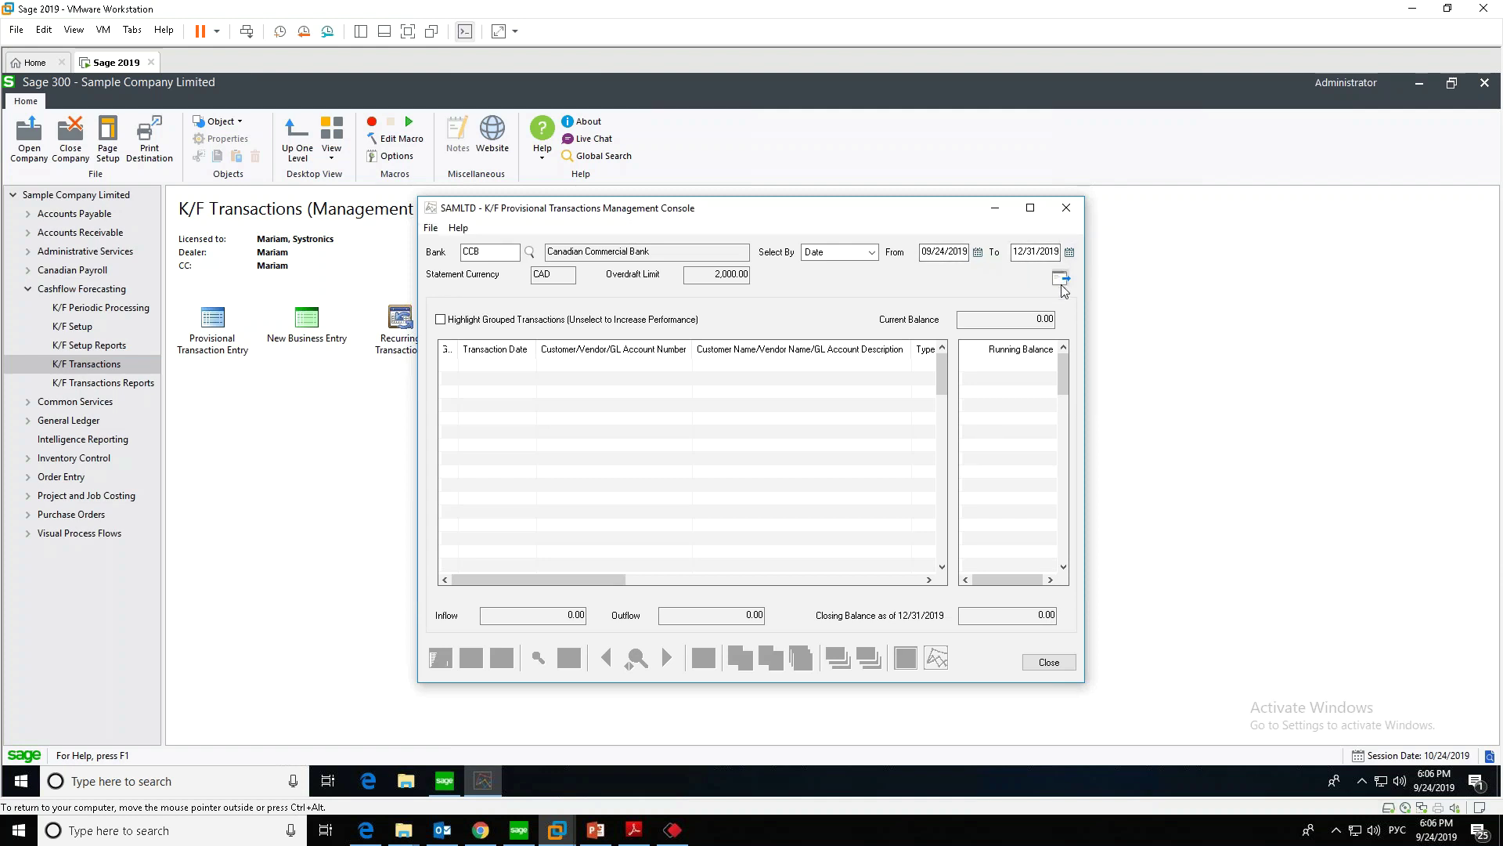
{"action": "left_click", "coordinate": [1074, 318]}
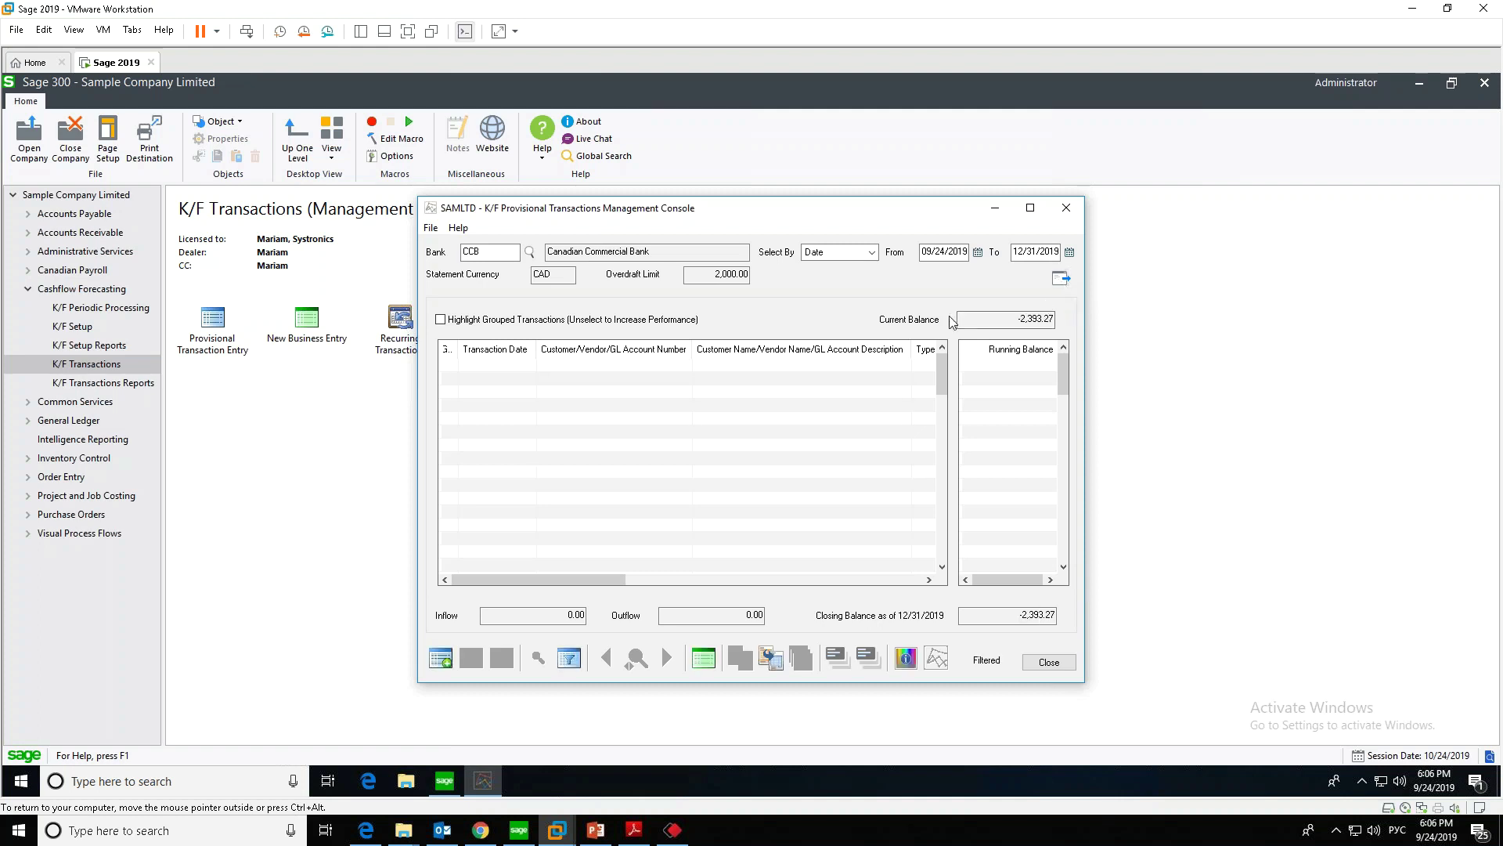
{"action": "left_click_drag", "start_coordinate": [1014, 319], "coordinate": [1069, 324]}
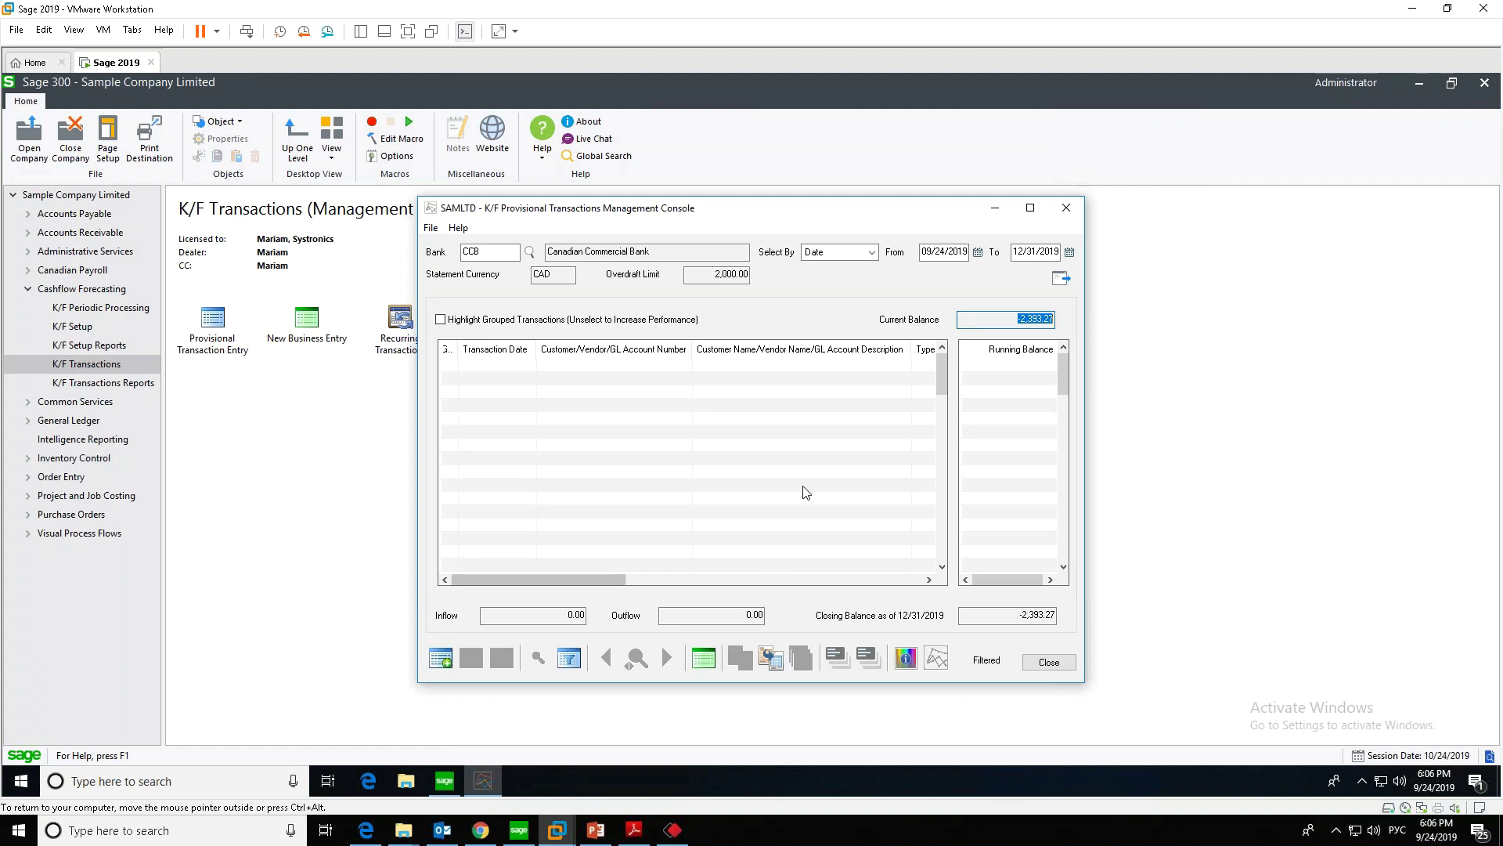
List A/R invoices for autogenerating provisional transactions, selected by document due date from 09/24/2019 to 12/31/2019
{"action": "left_click", "coordinate": [771, 660]}
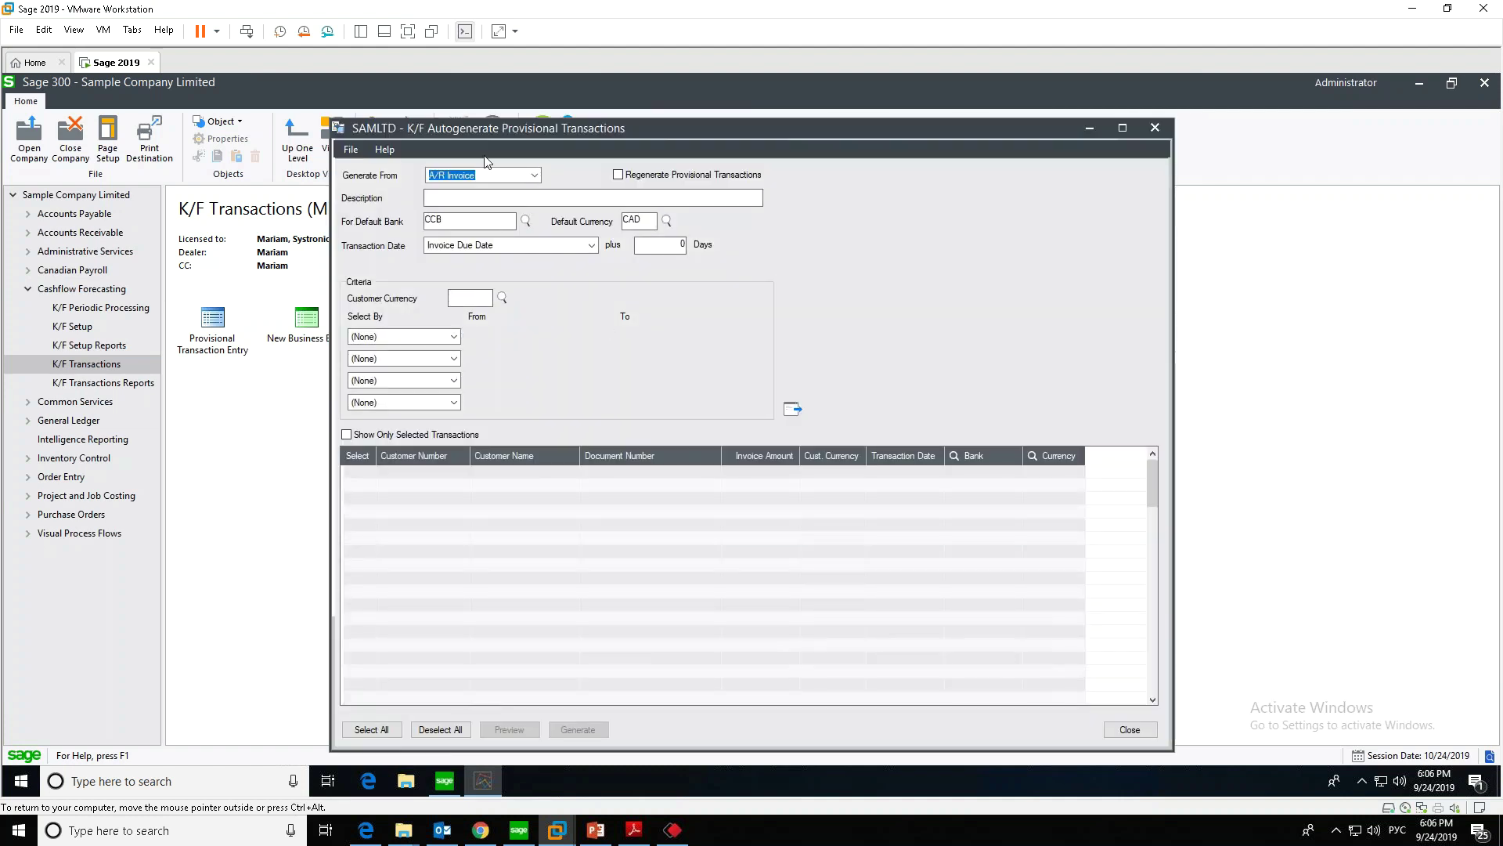
{"action": "left_click", "coordinate": [468, 177]}
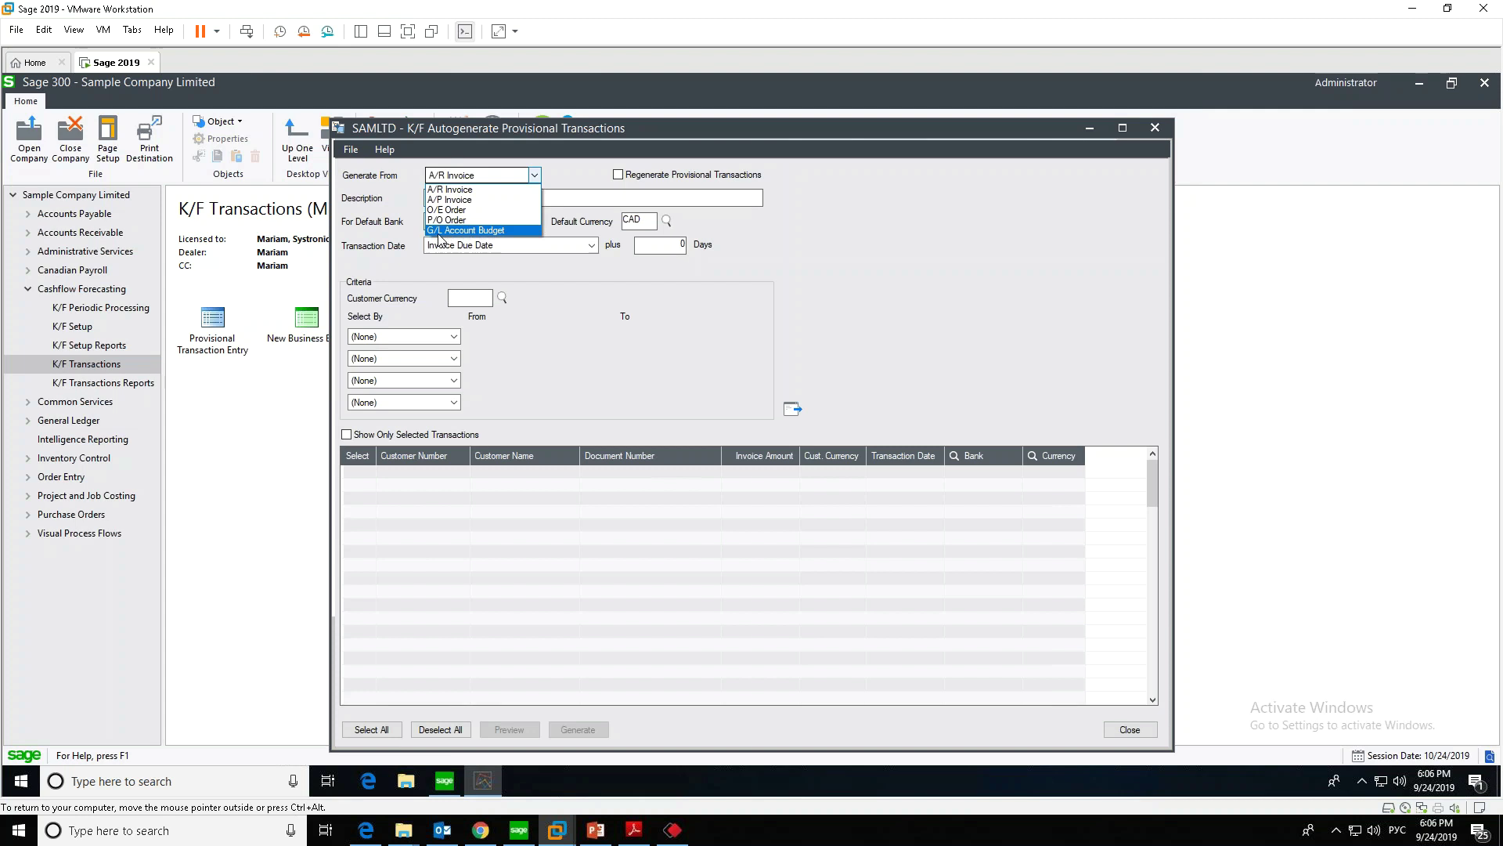
{"action": "left_click", "coordinate": [450, 191]}
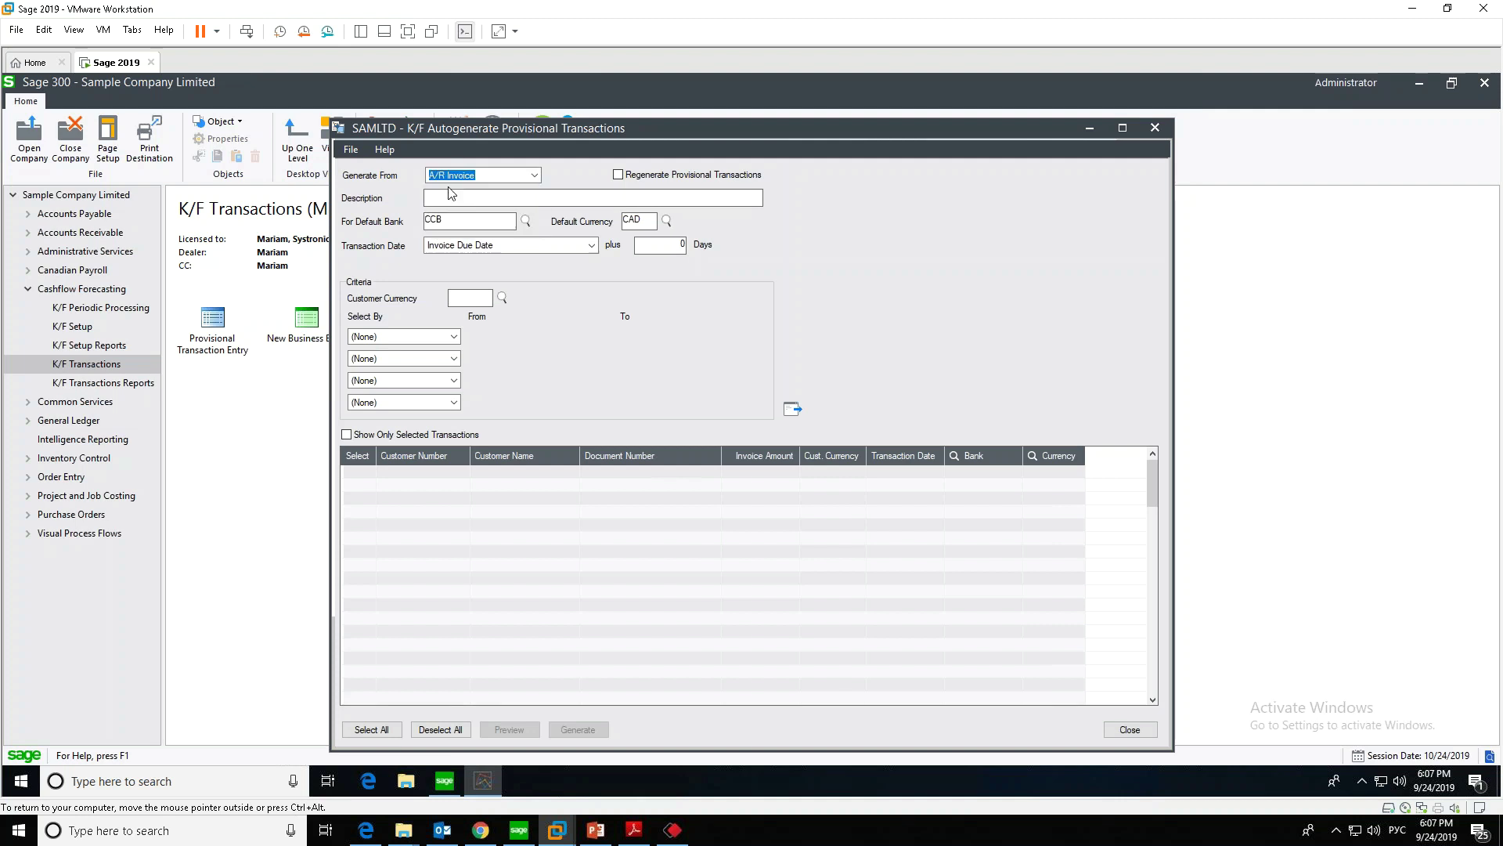
{"action": "left_click", "coordinate": [403, 340]}
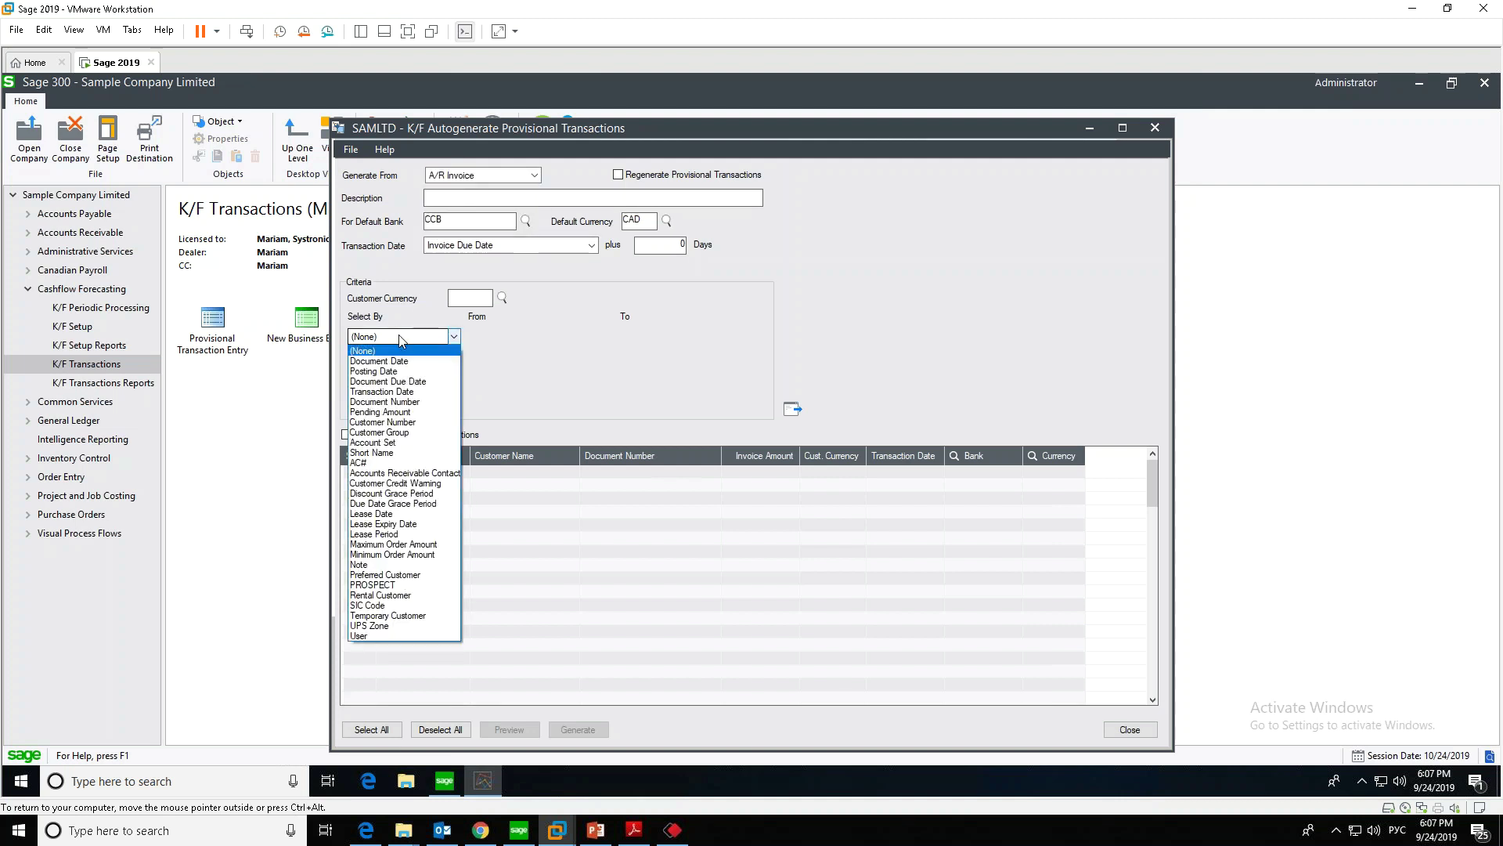
{"action": "left_click", "coordinate": [401, 382]}
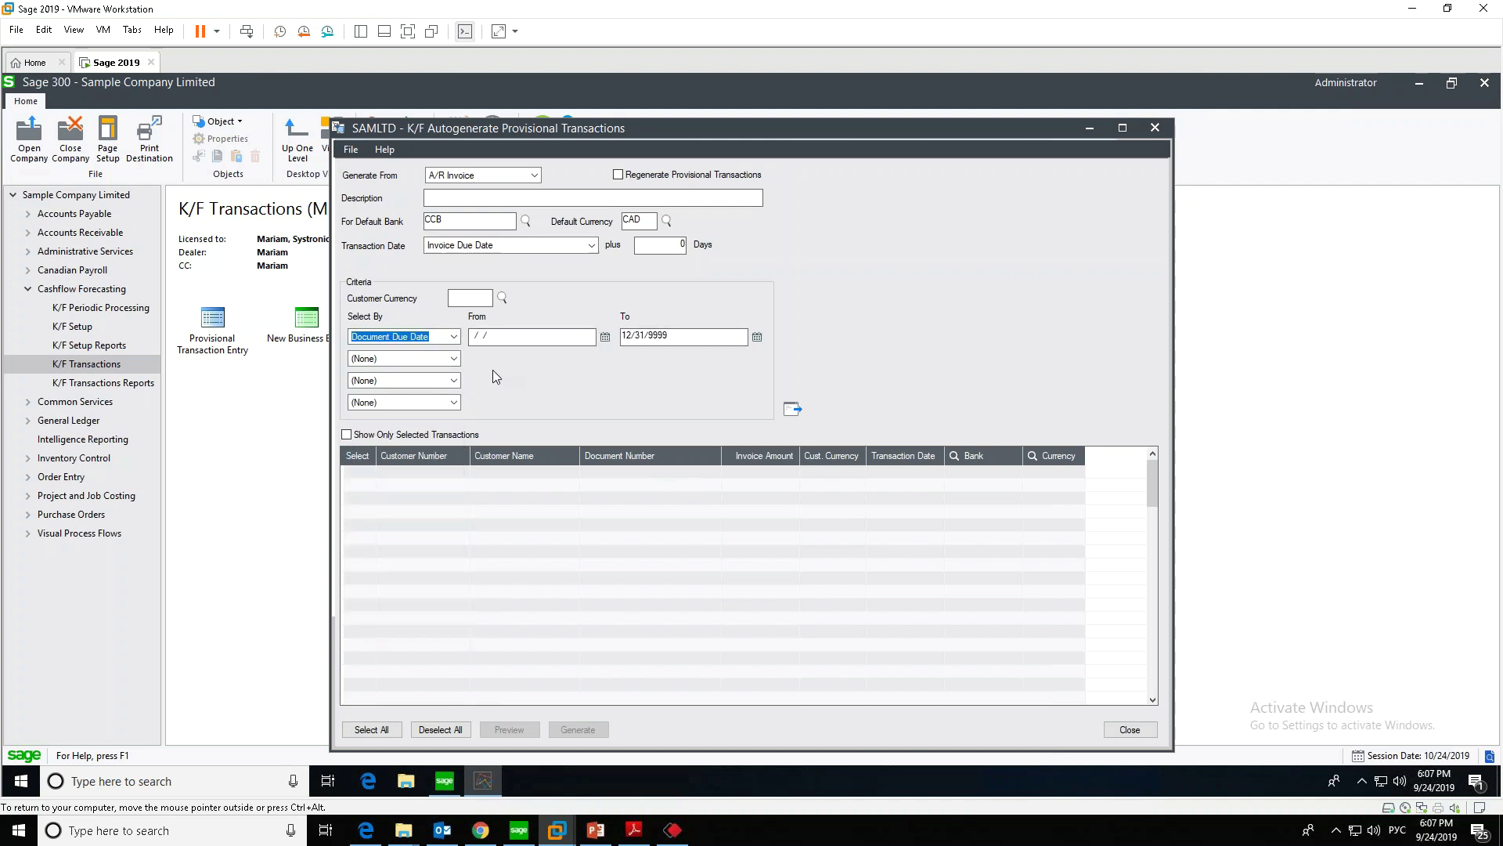
{"action": "left_click", "coordinate": [605, 337]}
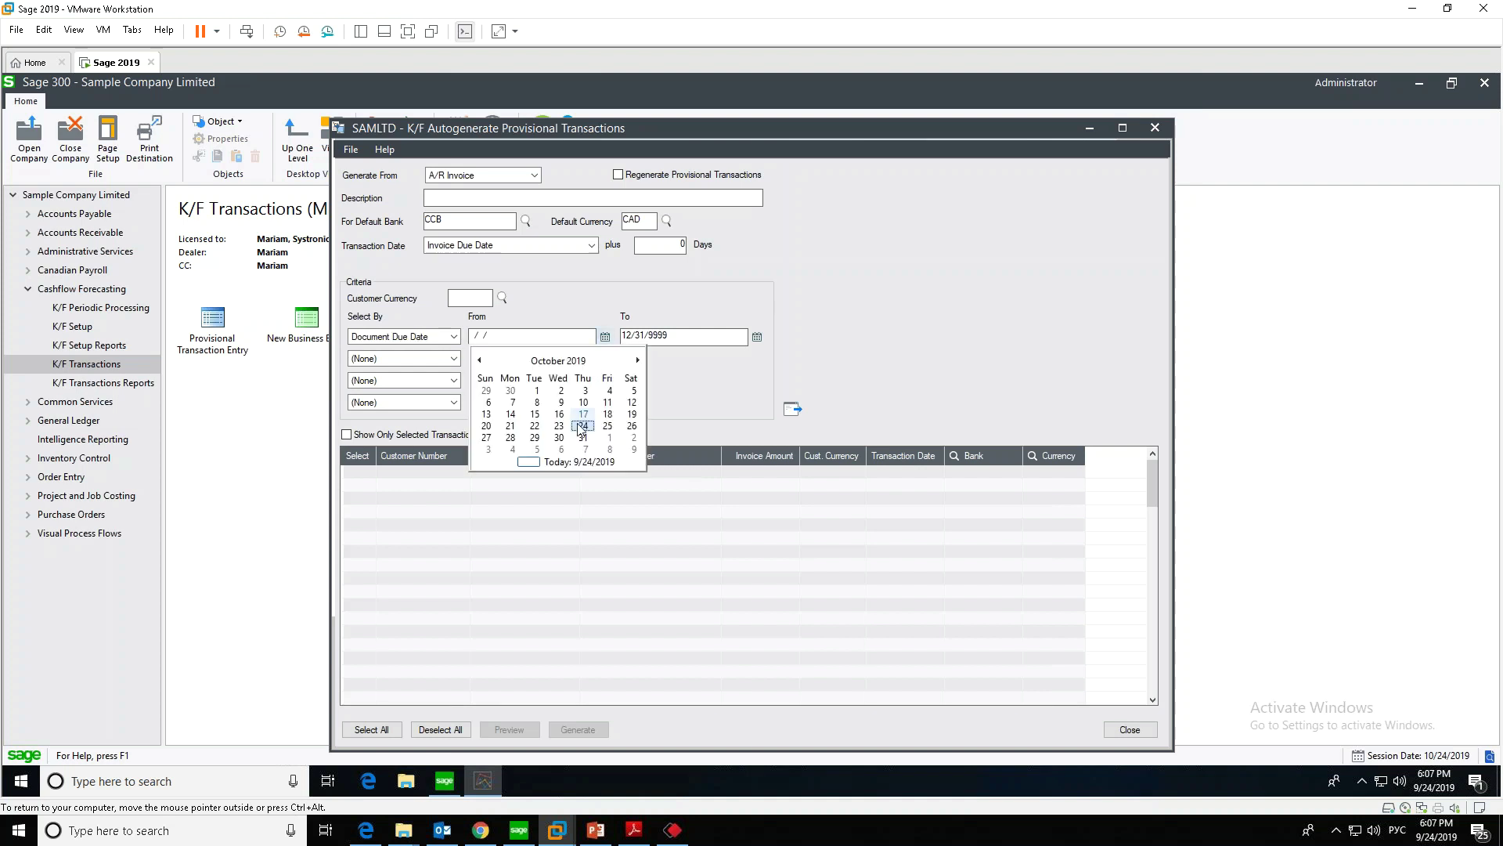
{"action": "left_click", "coordinate": [557, 463]}
{"action": "key", "text": "Tab"}
{"action": "type", "text": "12/31/2019"}
{"action": "left_click", "coordinate": [790, 409]}
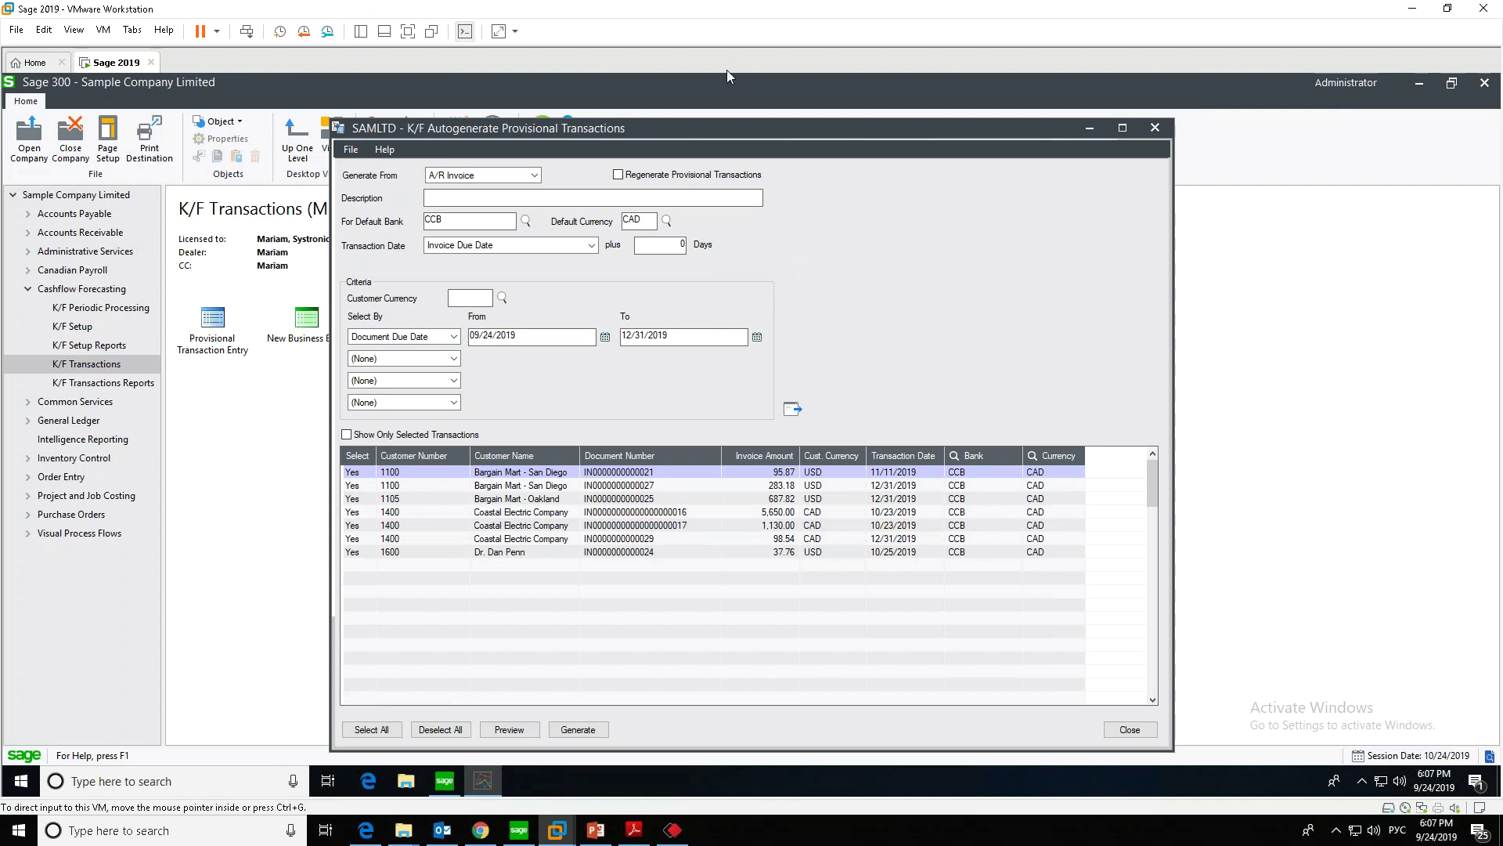
Generate provisional transactions from the listed A/R invoices and return to the management console
{"action": "left_click", "coordinate": [578, 729]}
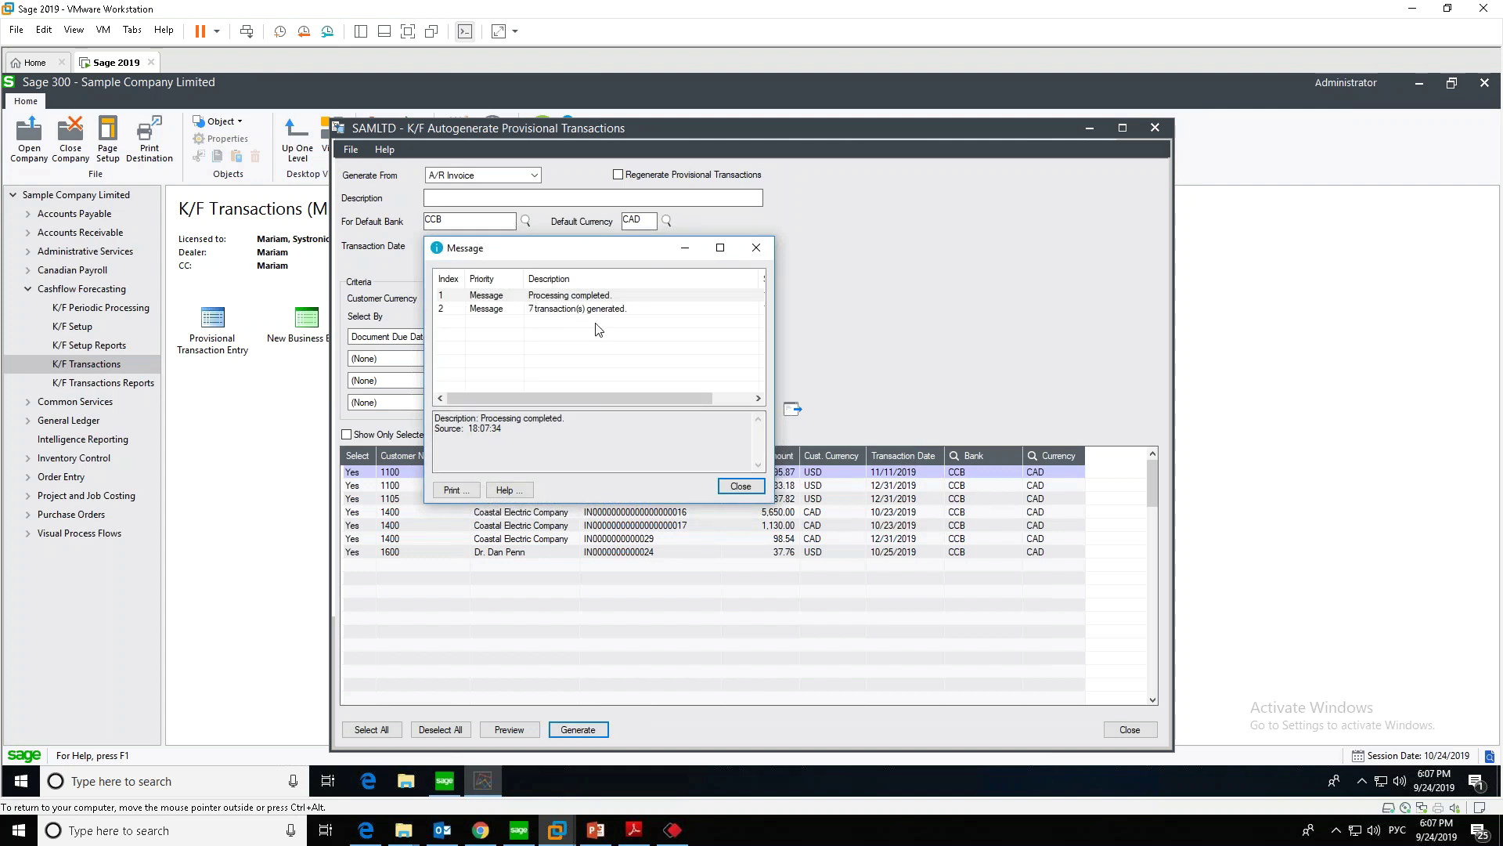
{"action": "left_click", "coordinate": [744, 490]}
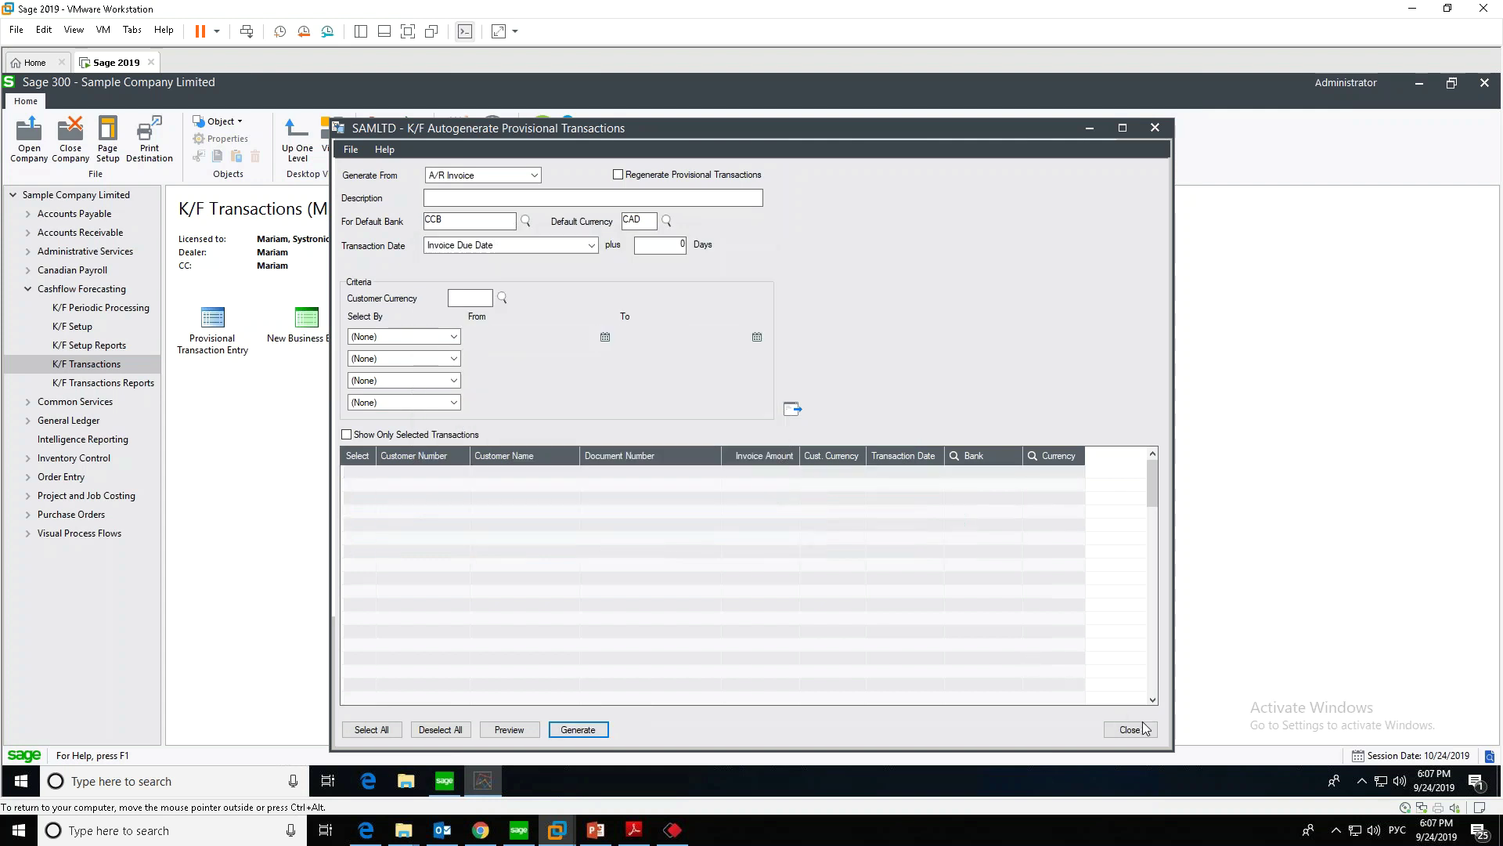
{"action": "left_click", "coordinate": [1130, 729]}
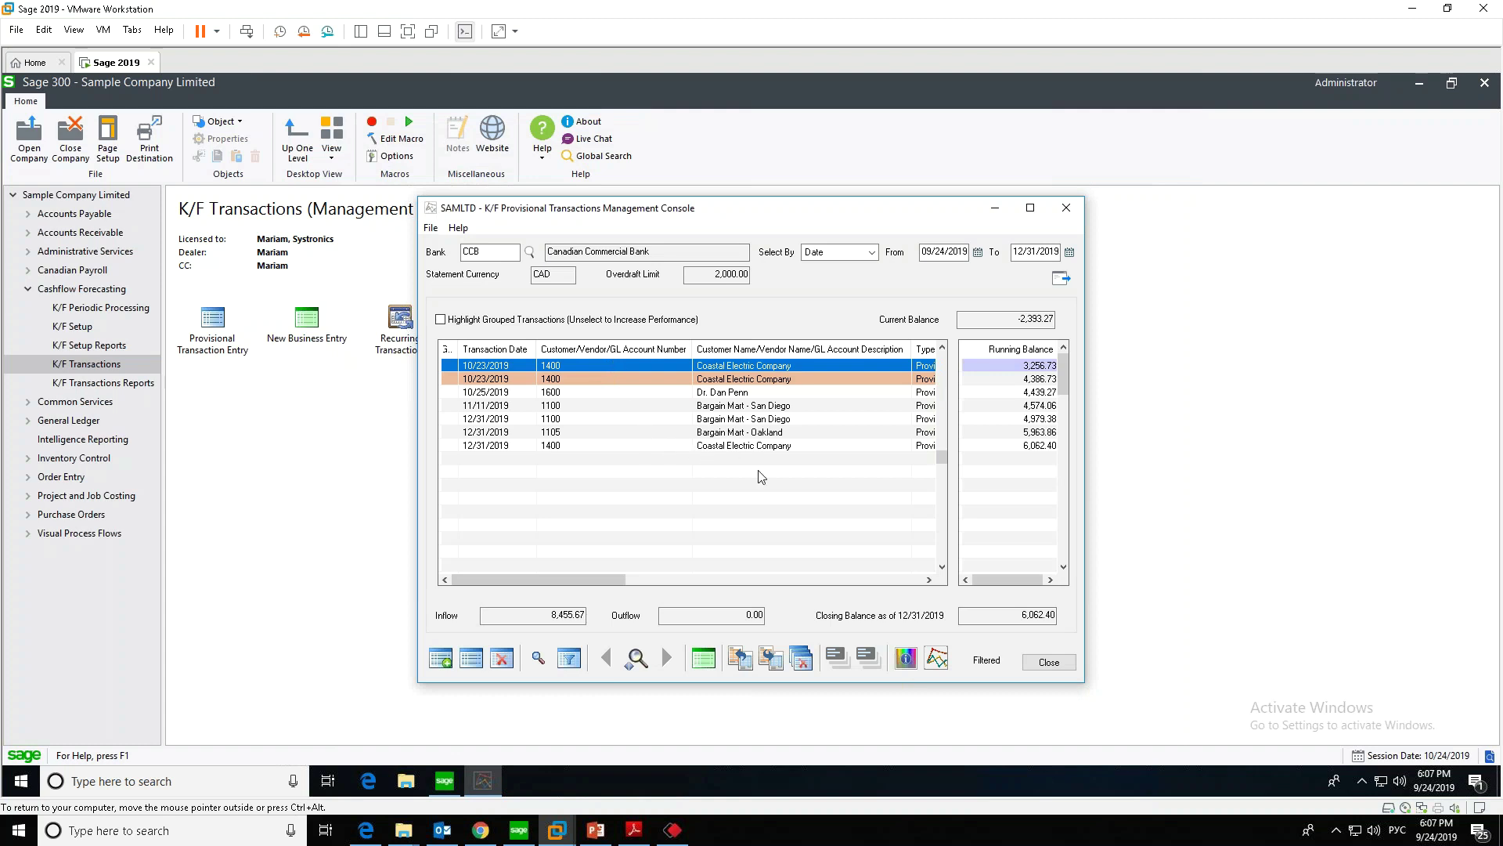
List A/P invoices for autogenerating provisional transactions, selected by document due date from 09/24/2019 to 12/31/2019
{"action": "left_click", "coordinate": [771, 660]}
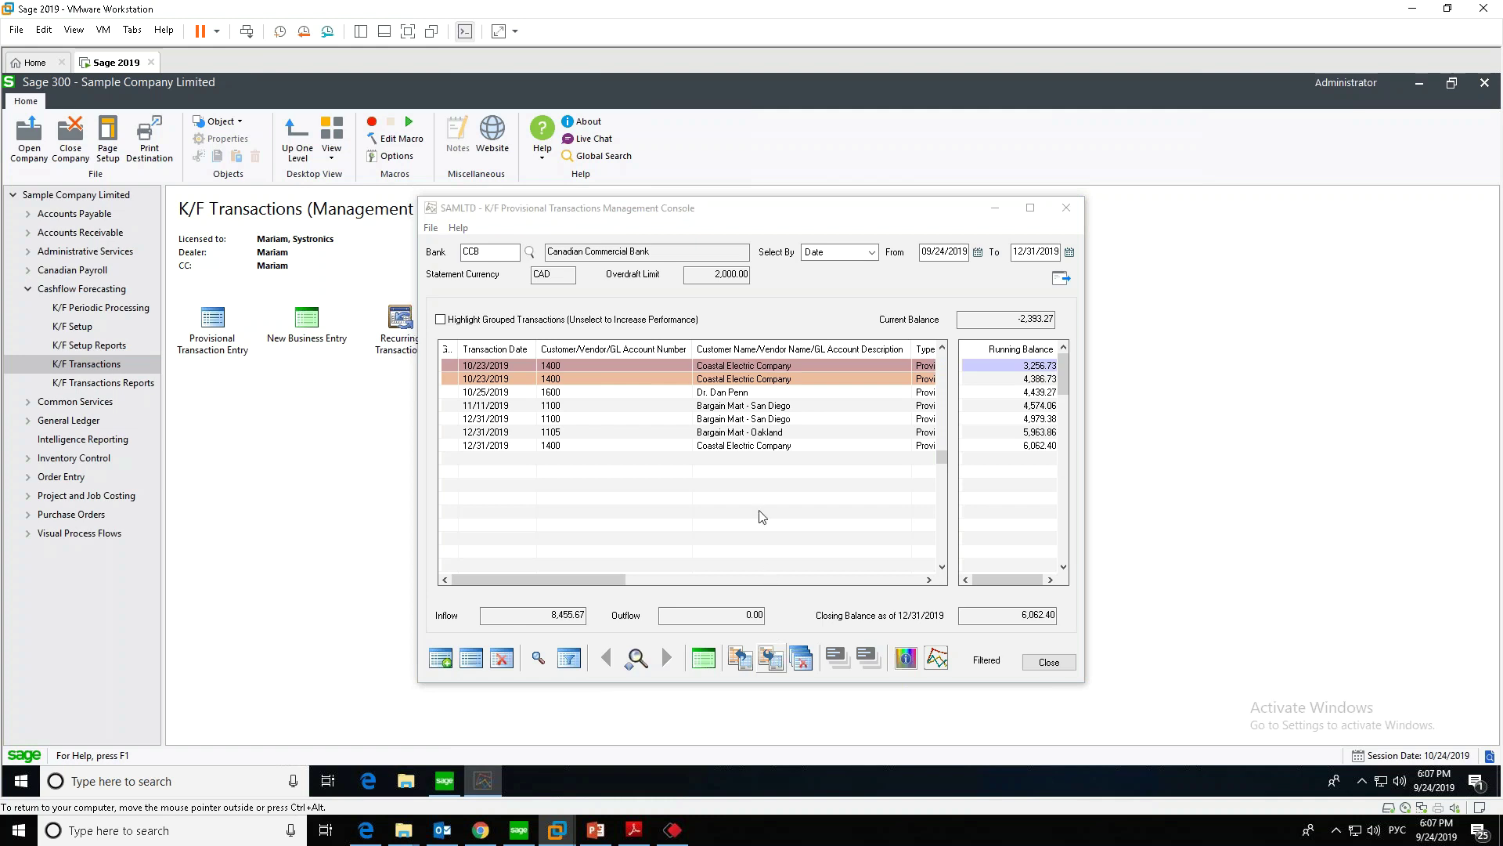
{"action": "left_click", "coordinate": [450, 176]}
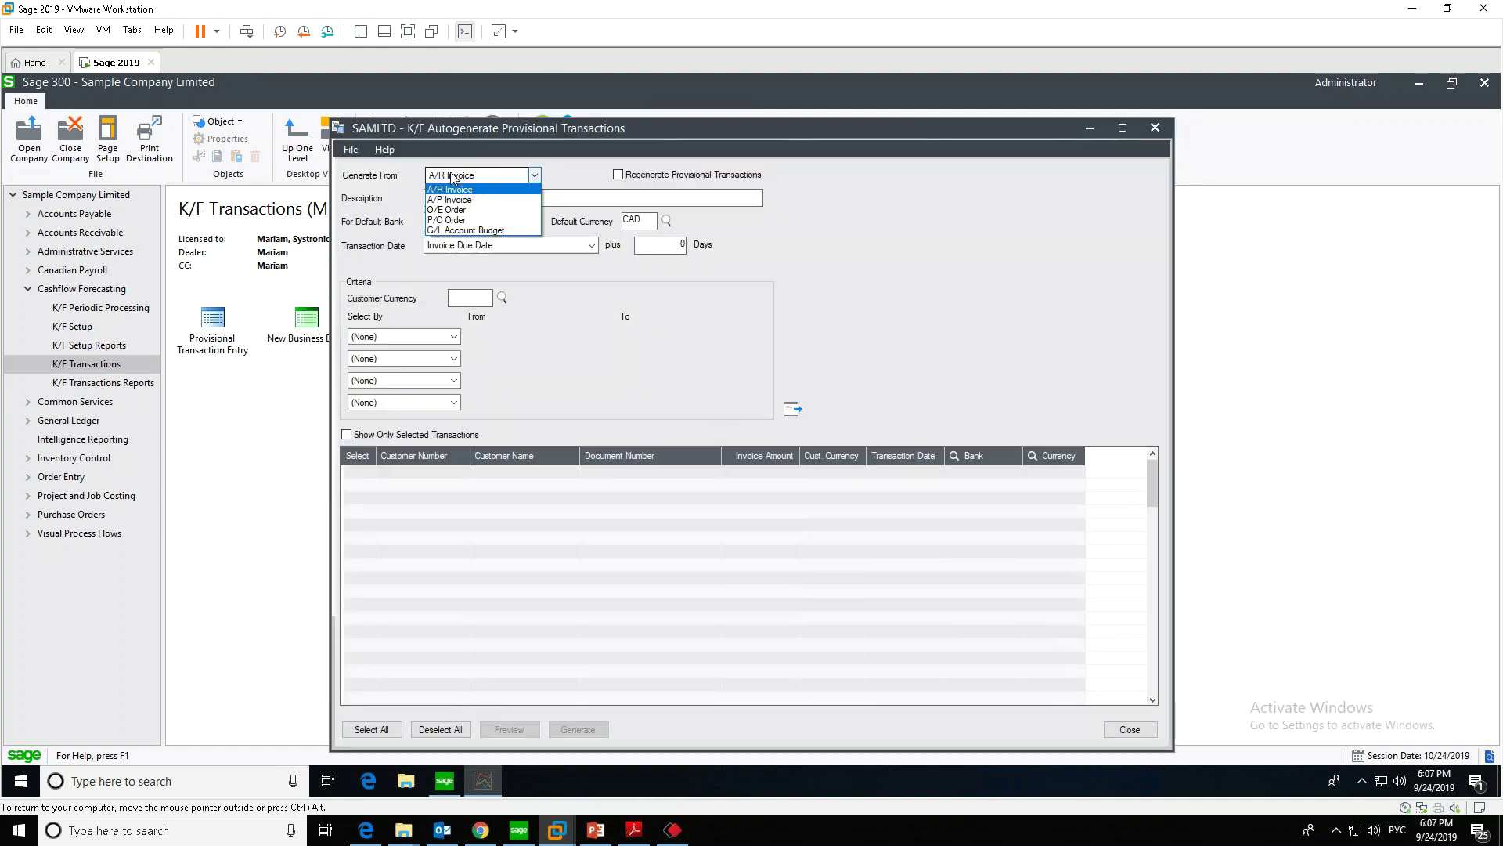
{"action": "left_click", "coordinate": [448, 198]}
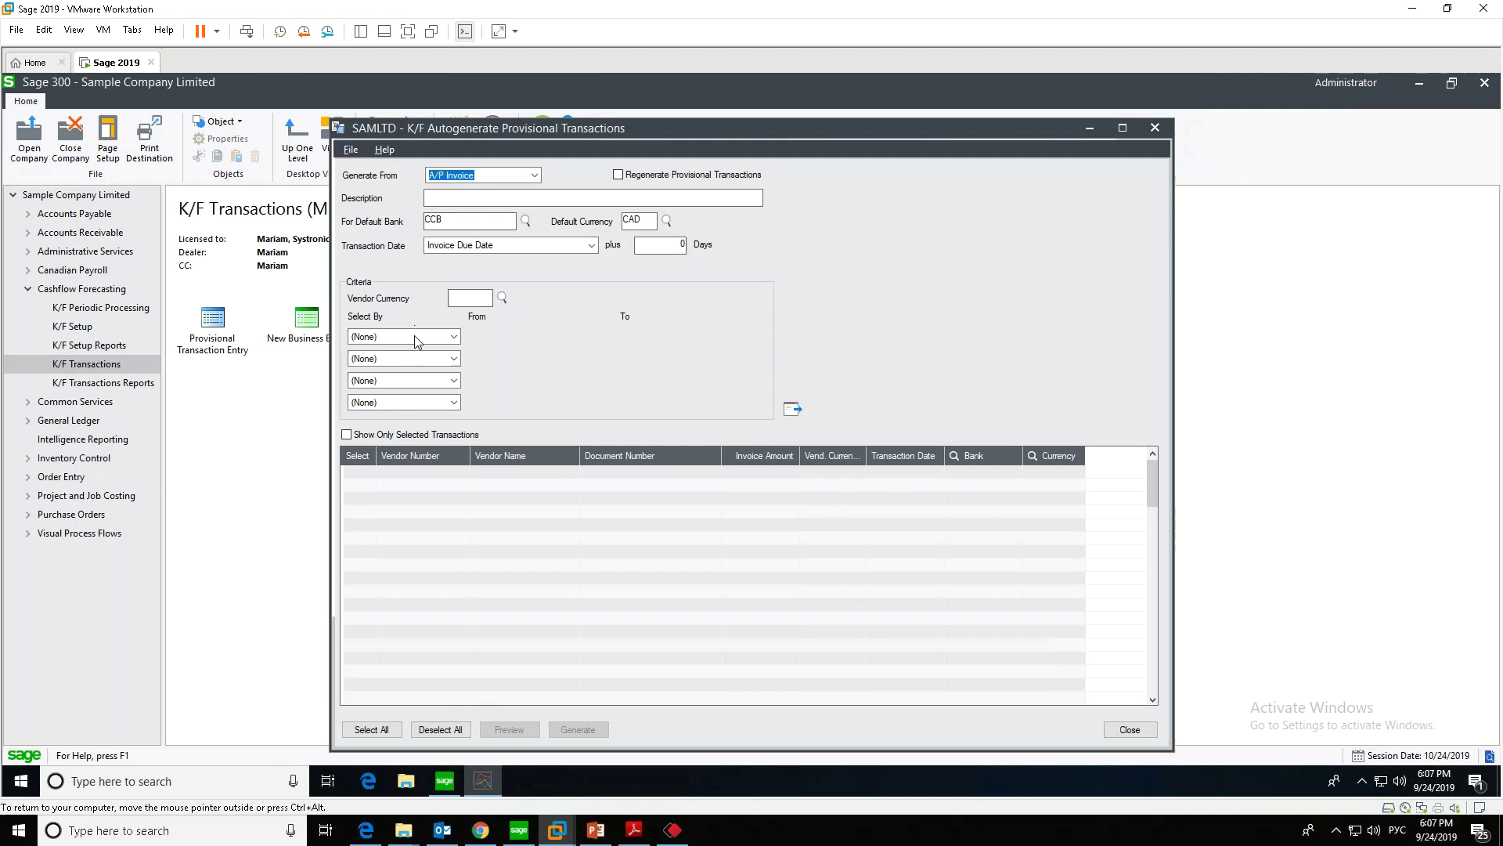
{"action": "left_click", "coordinate": [415, 336]}
{"action": "left_click", "coordinate": [384, 381]}
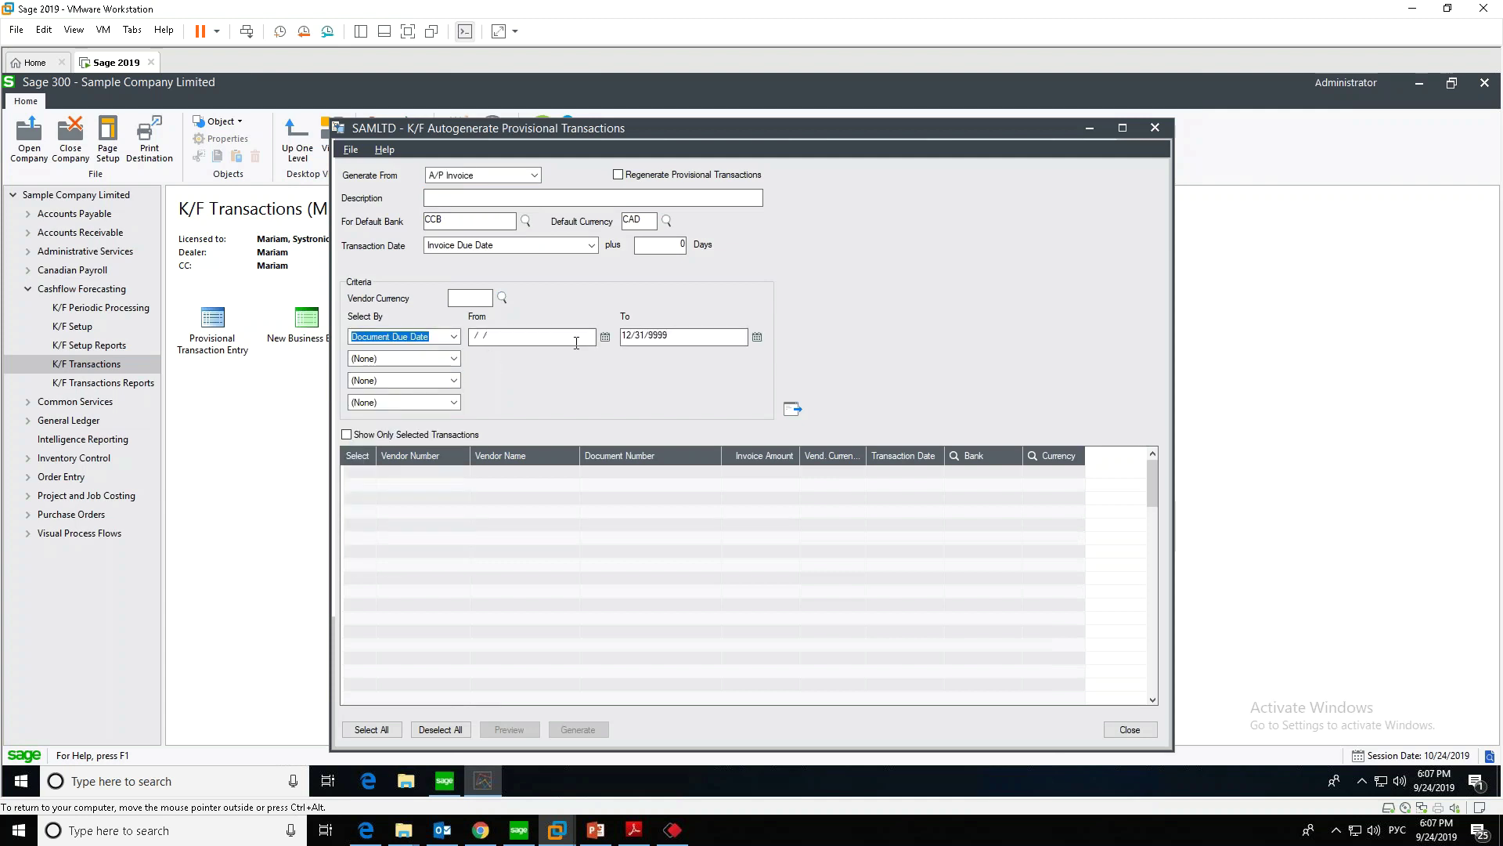
{"action": "left_click", "coordinate": [604, 337]}
{"action": "left_click", "coordinate": [585, 463]}
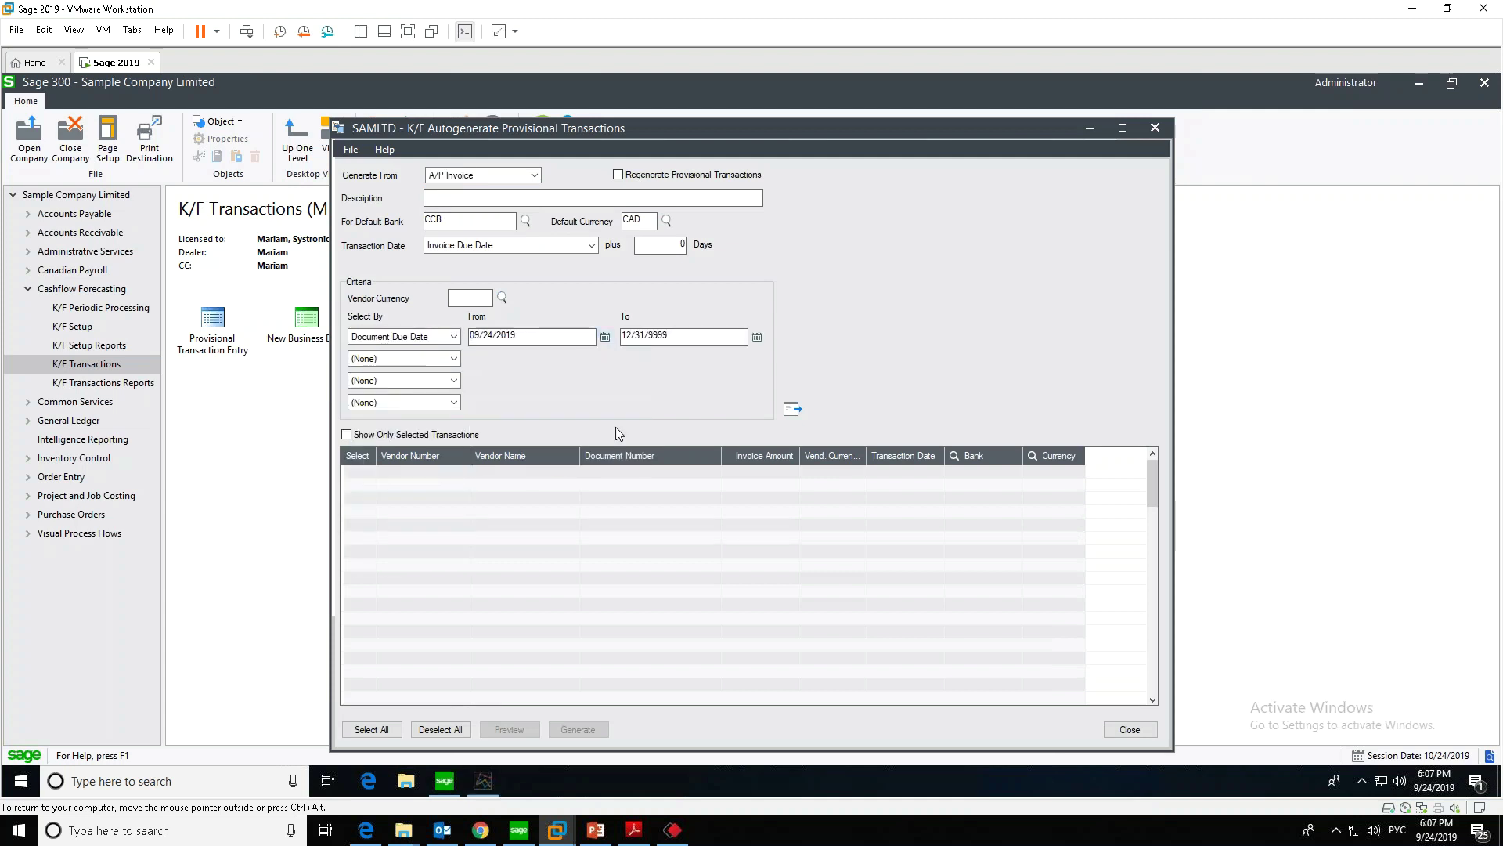
{"action": "key", "text": "Tab"}
{"action": "type", "text": "12/31/2019"}
{"action": "left_click", "coordinate": [792, 410]}
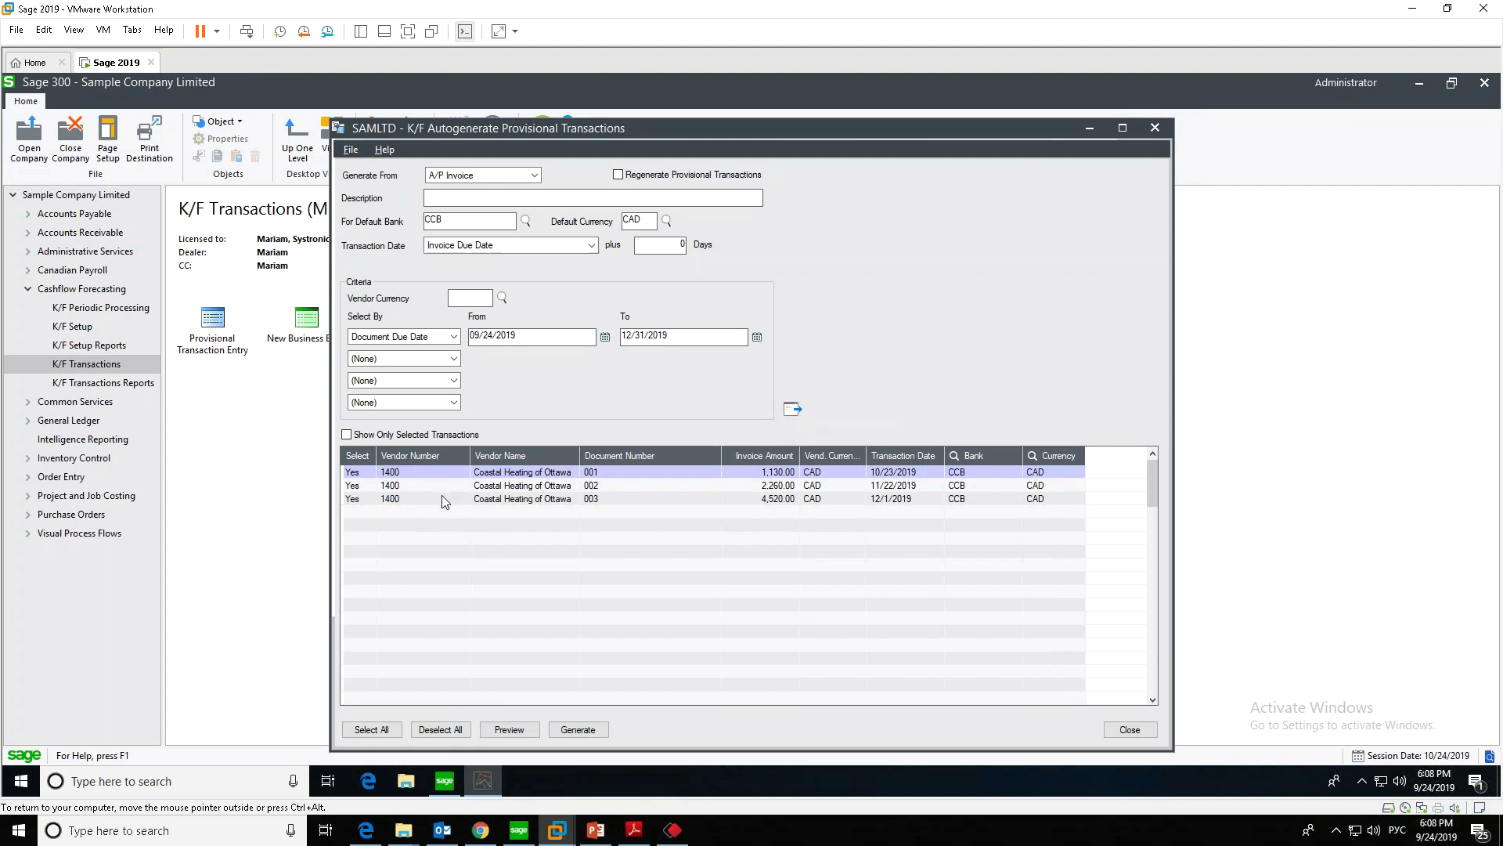
Generate provisional transactions from the listed A/P invoices and return to the management console
{"action": "left_click", "coordinate": [610, 484]}
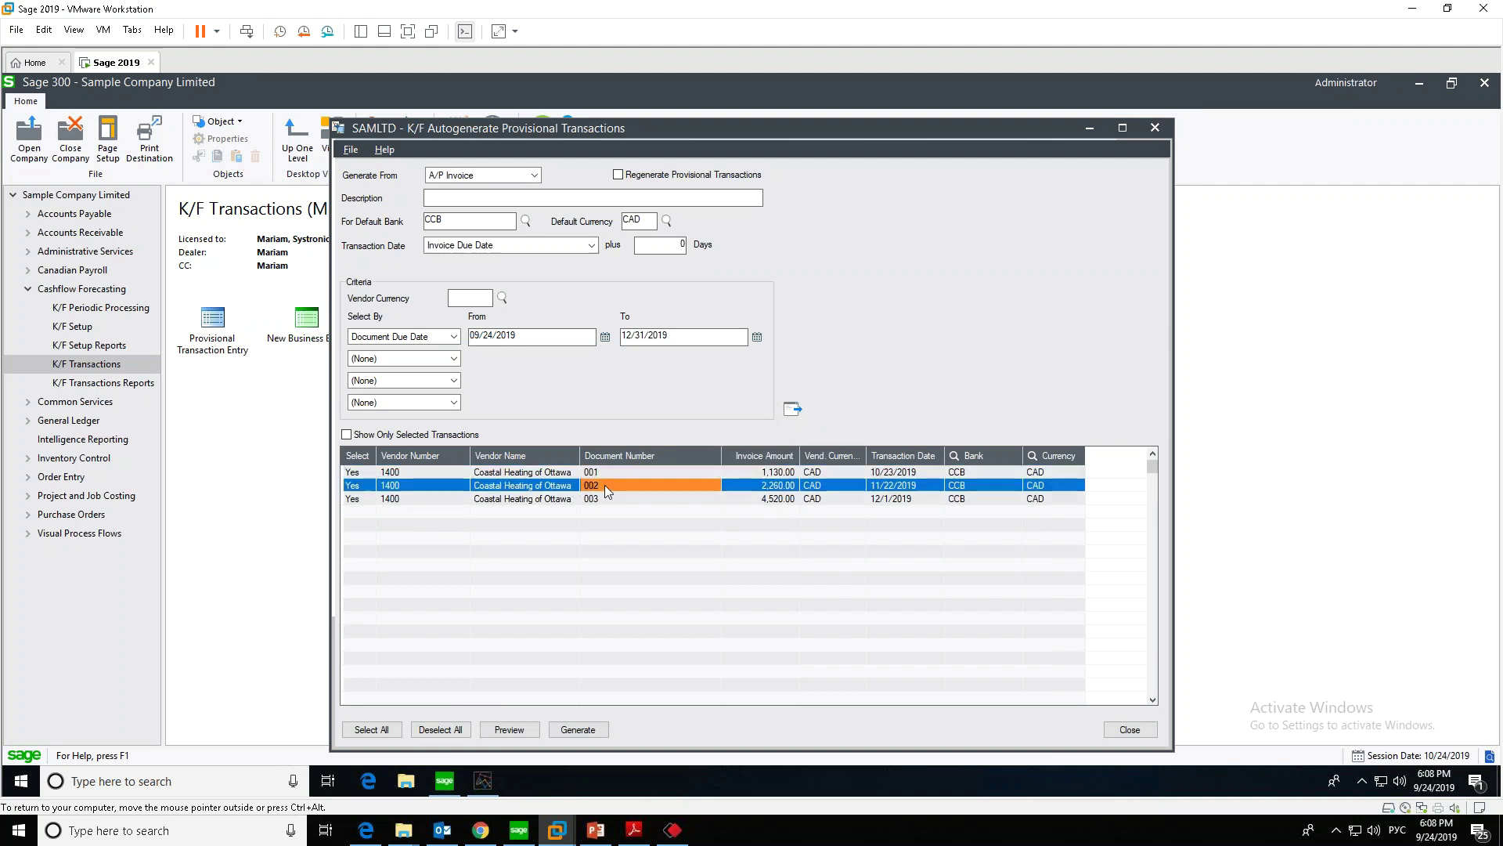
{"action": "left_click", "coordinate": [615, 499]}
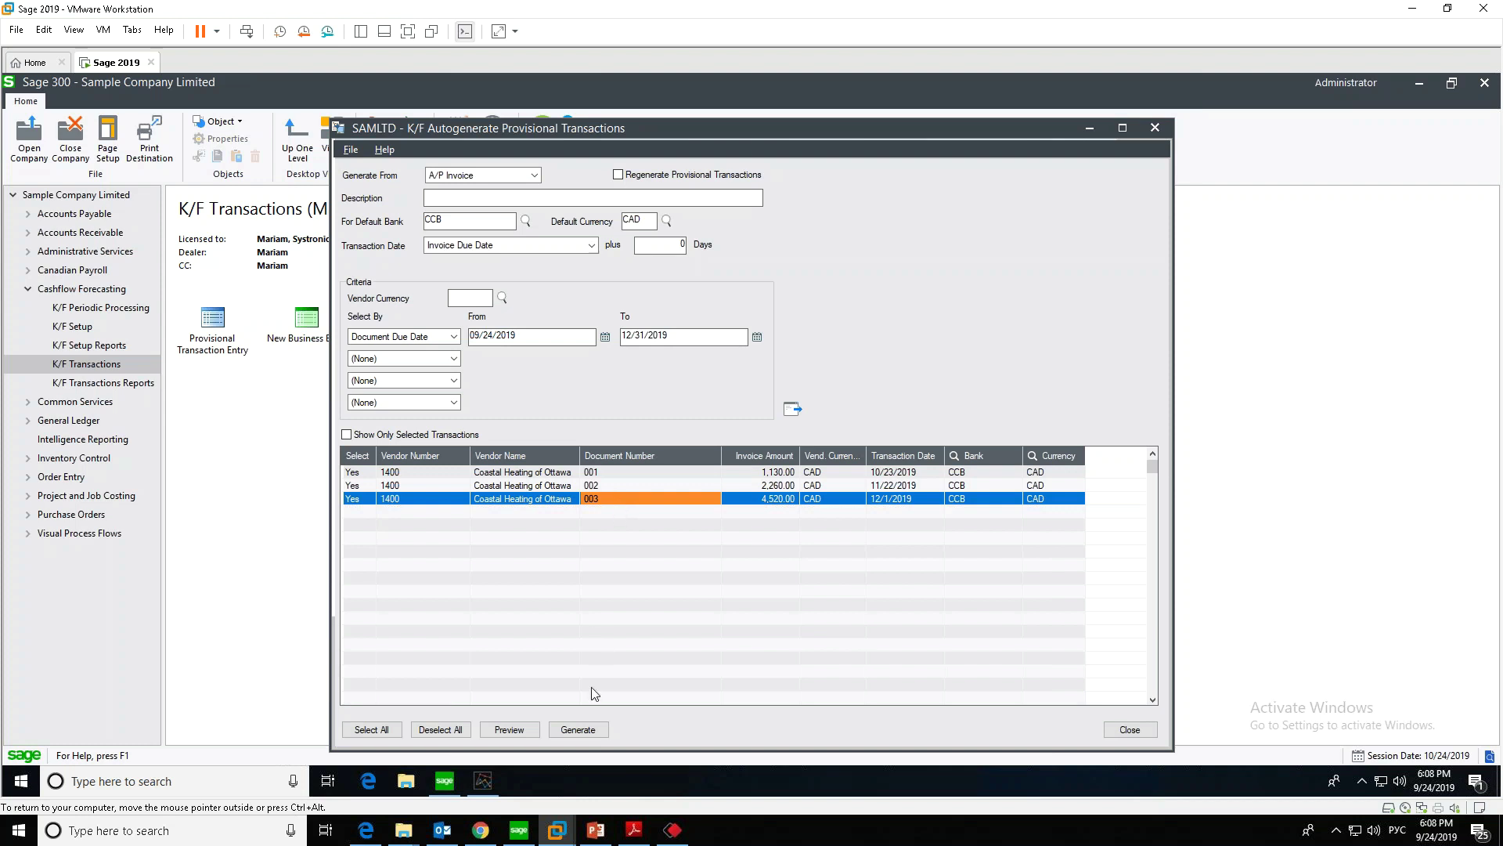
{"action": "left_click", "coordinate": [591, 730]}
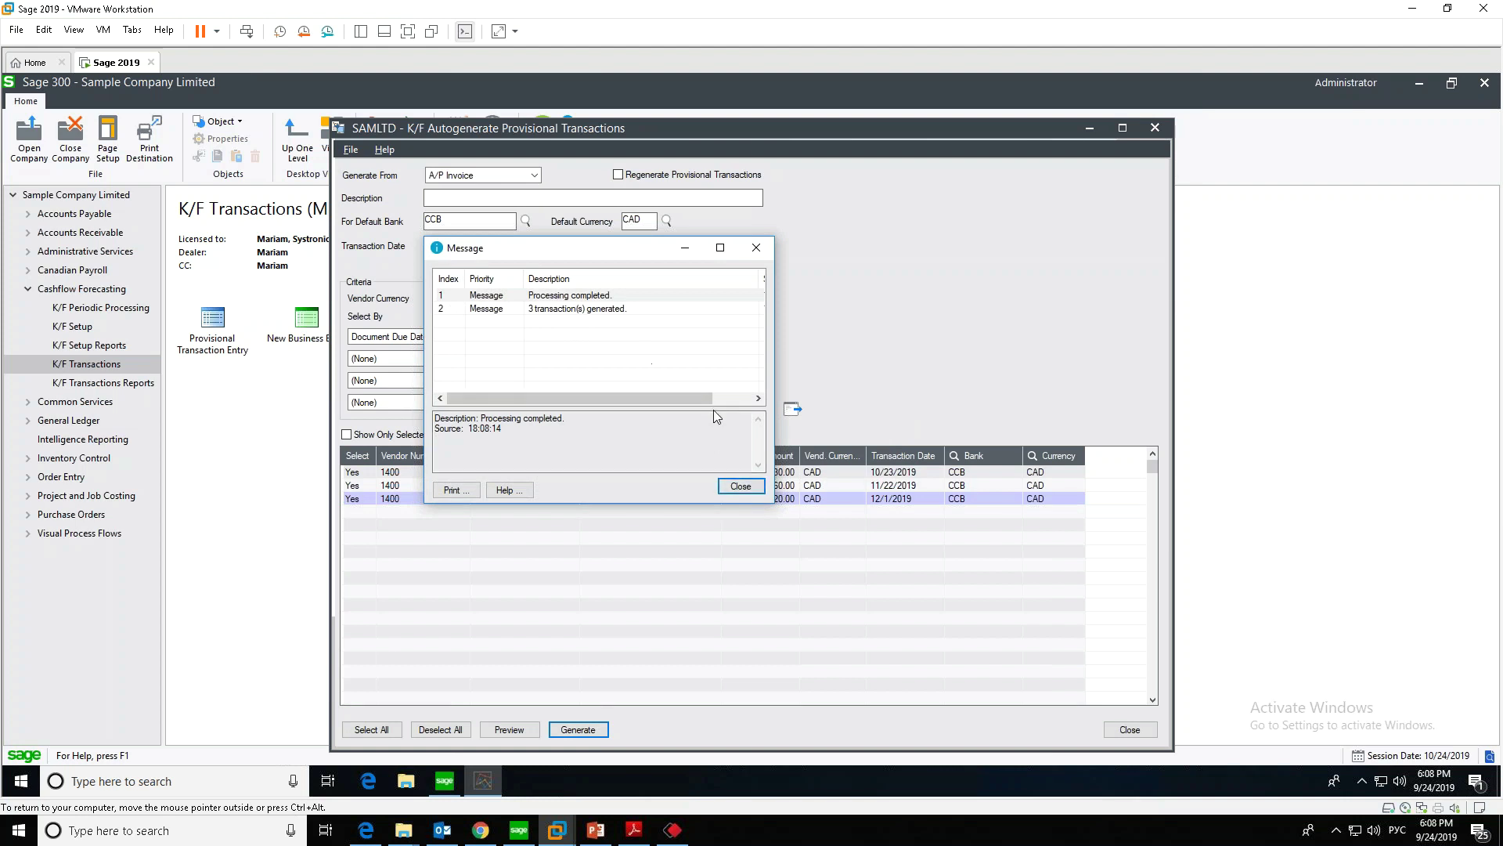
{"action": "left_click", "coordinate": [741, 486]}
{"action": "left_click", "coordinate": [1129, 730]}
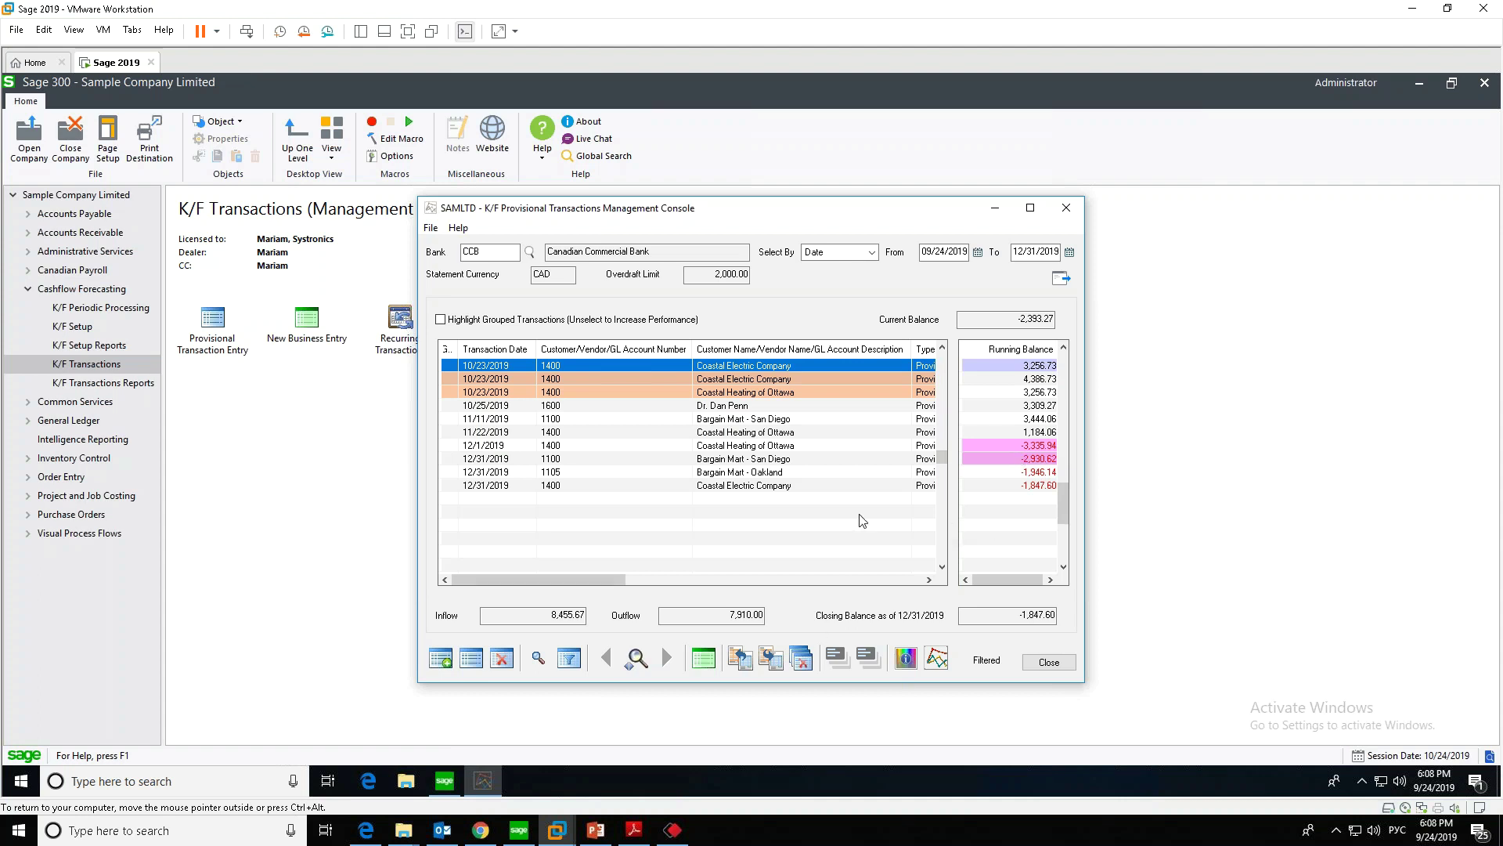
Set the Cashflow Forecasting Report's graph to weekly based on Monday, and check the banks selected for the multiple-bank report
{"action": "left_click", "coordinate": [836, 657]}
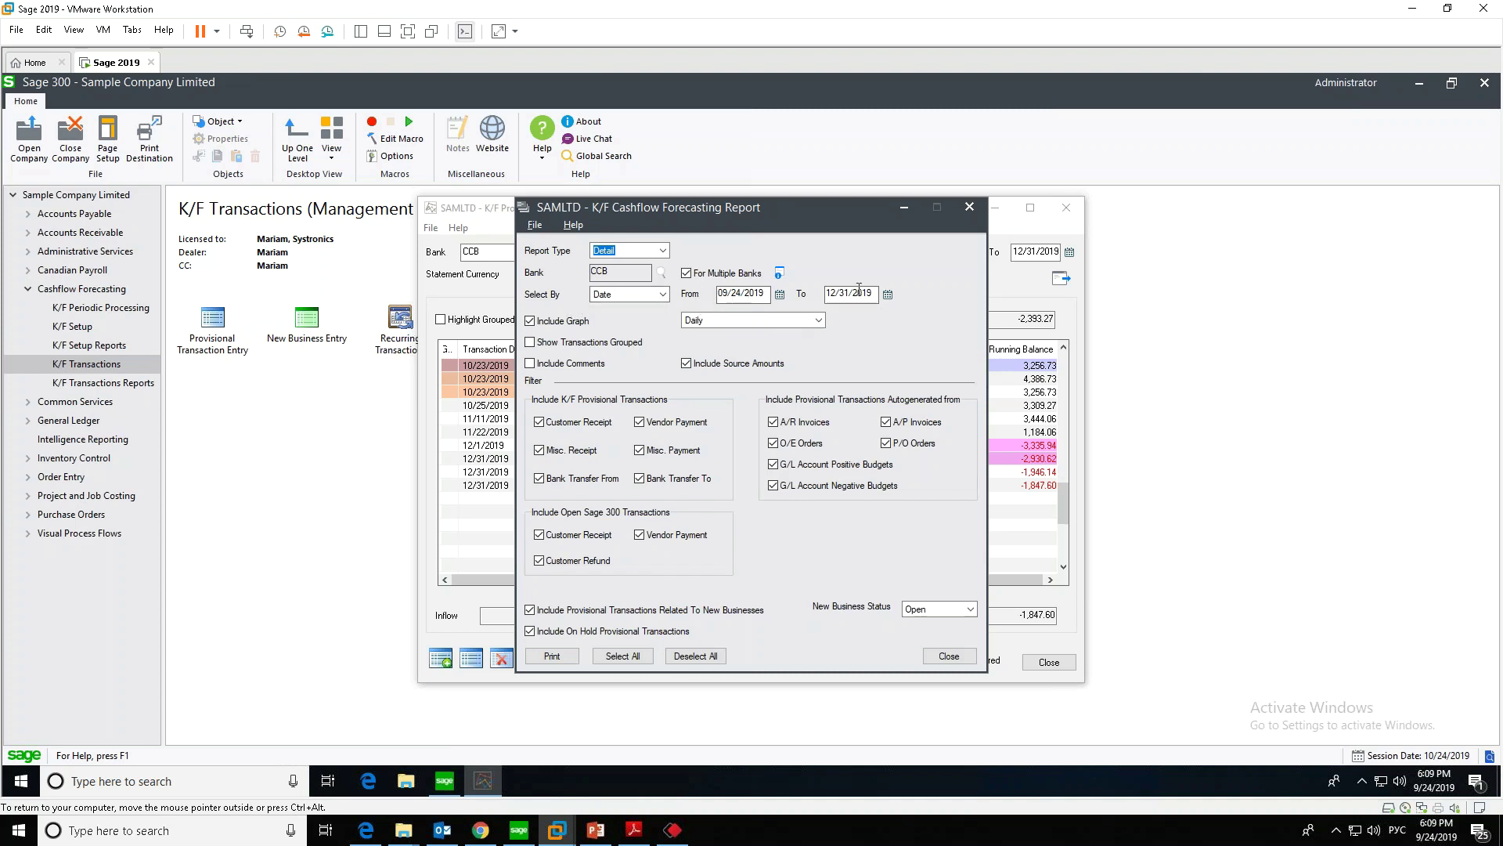
{"action": "left_click", "coordinate": [709, 323]}
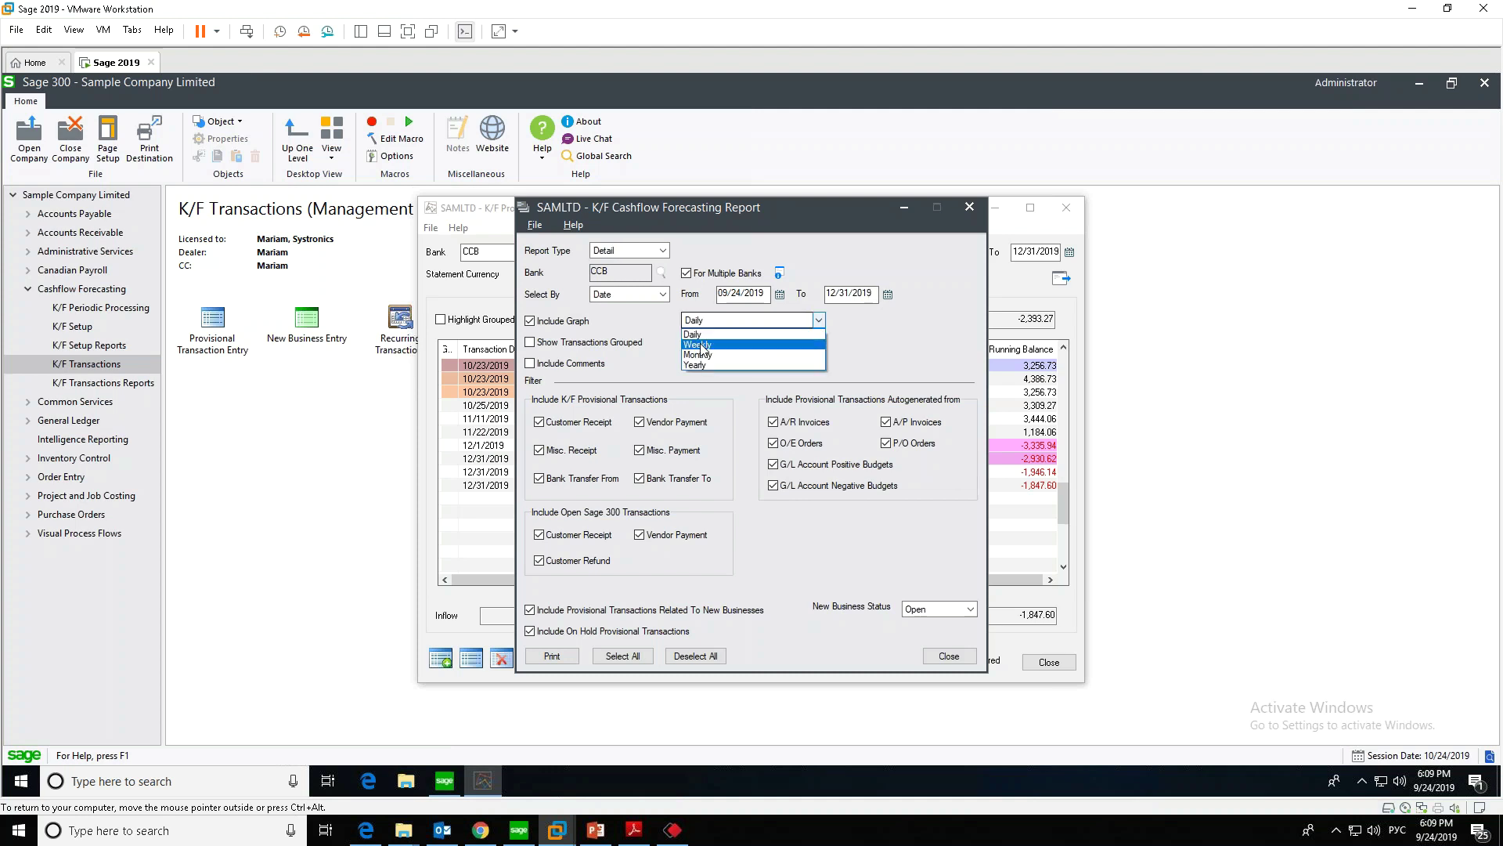
{"action": "left_click", "coordinate": [700, 344]}
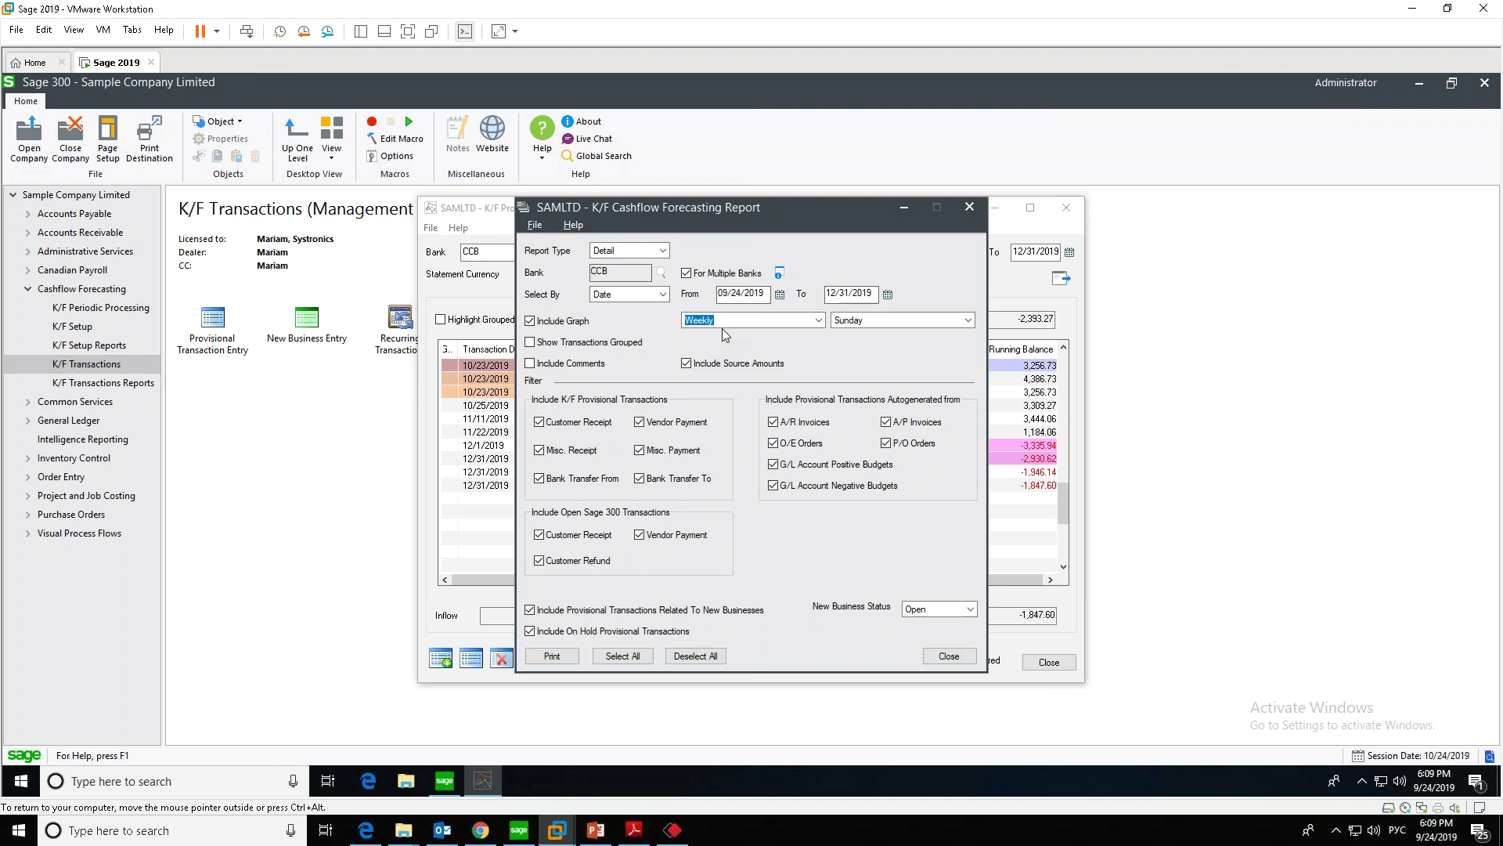
{"action": "left_click", "coordinate": [861, 325]}
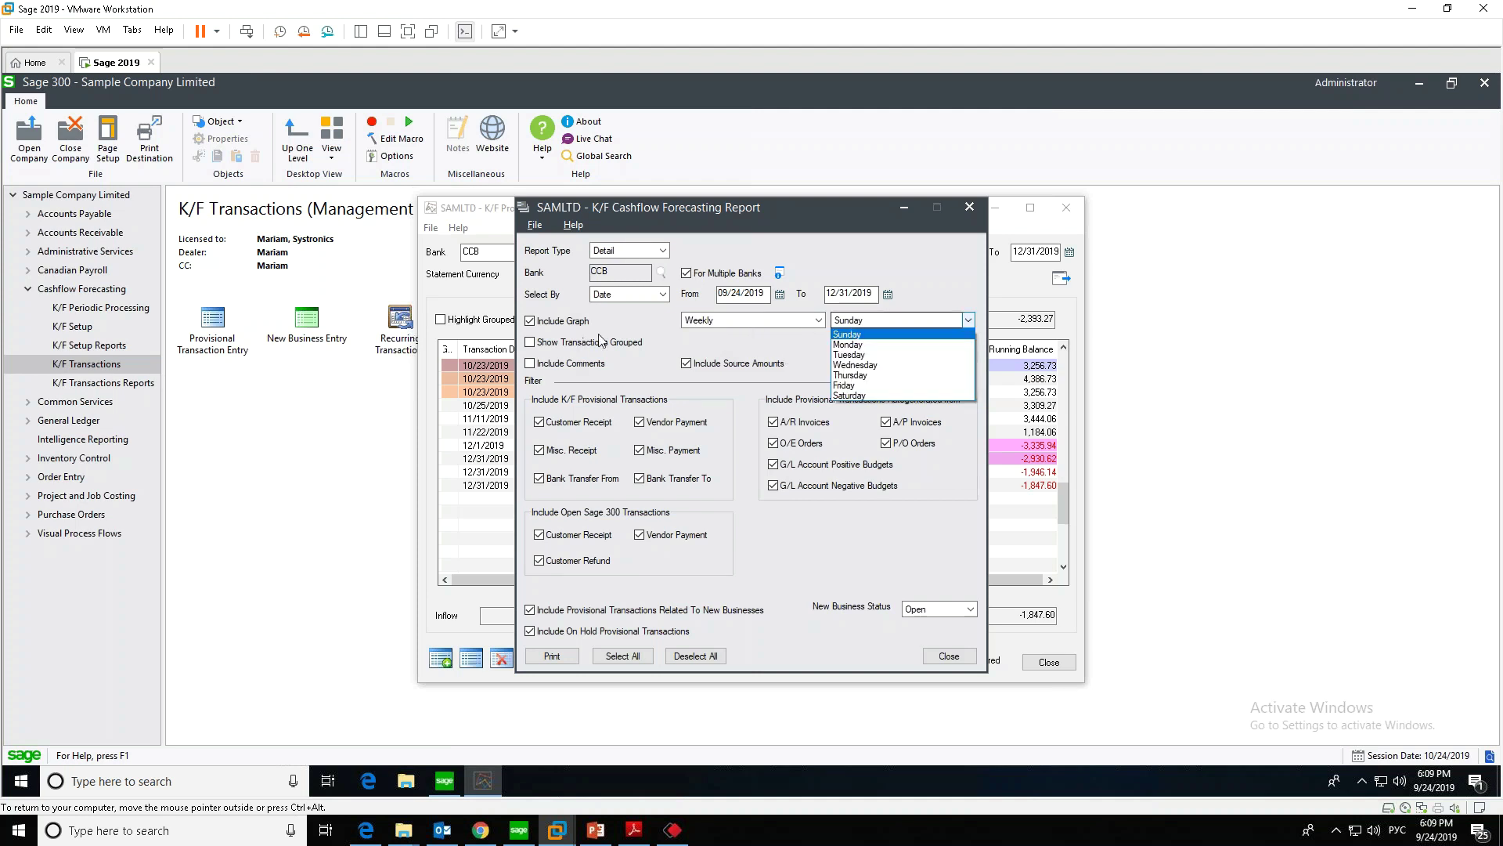
{"action": "left_click", "coordinate": [854, 345]}
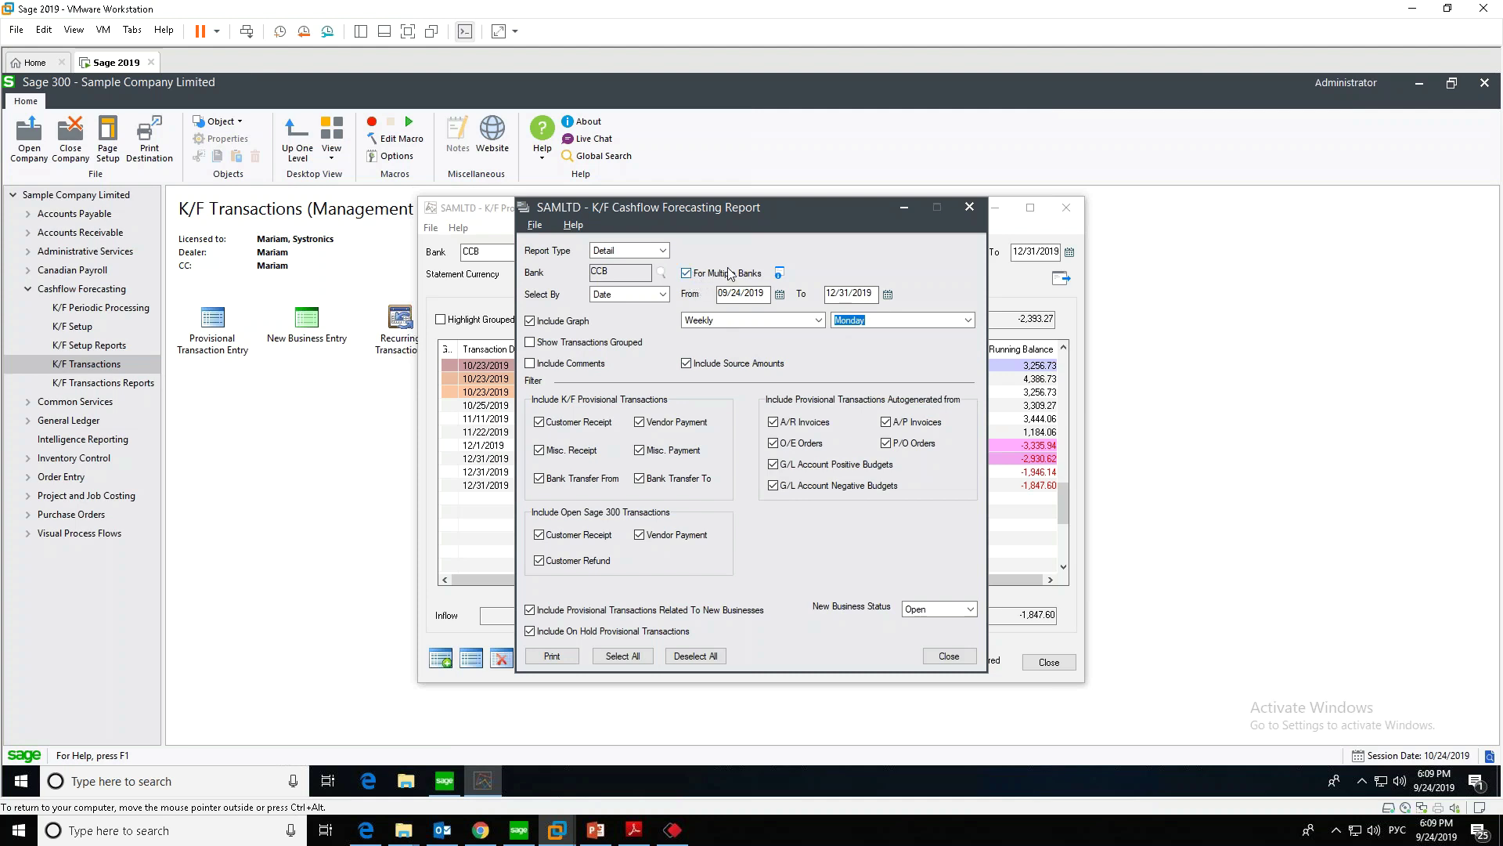
{"action": "left_click", "coordinate": [780, 273]}
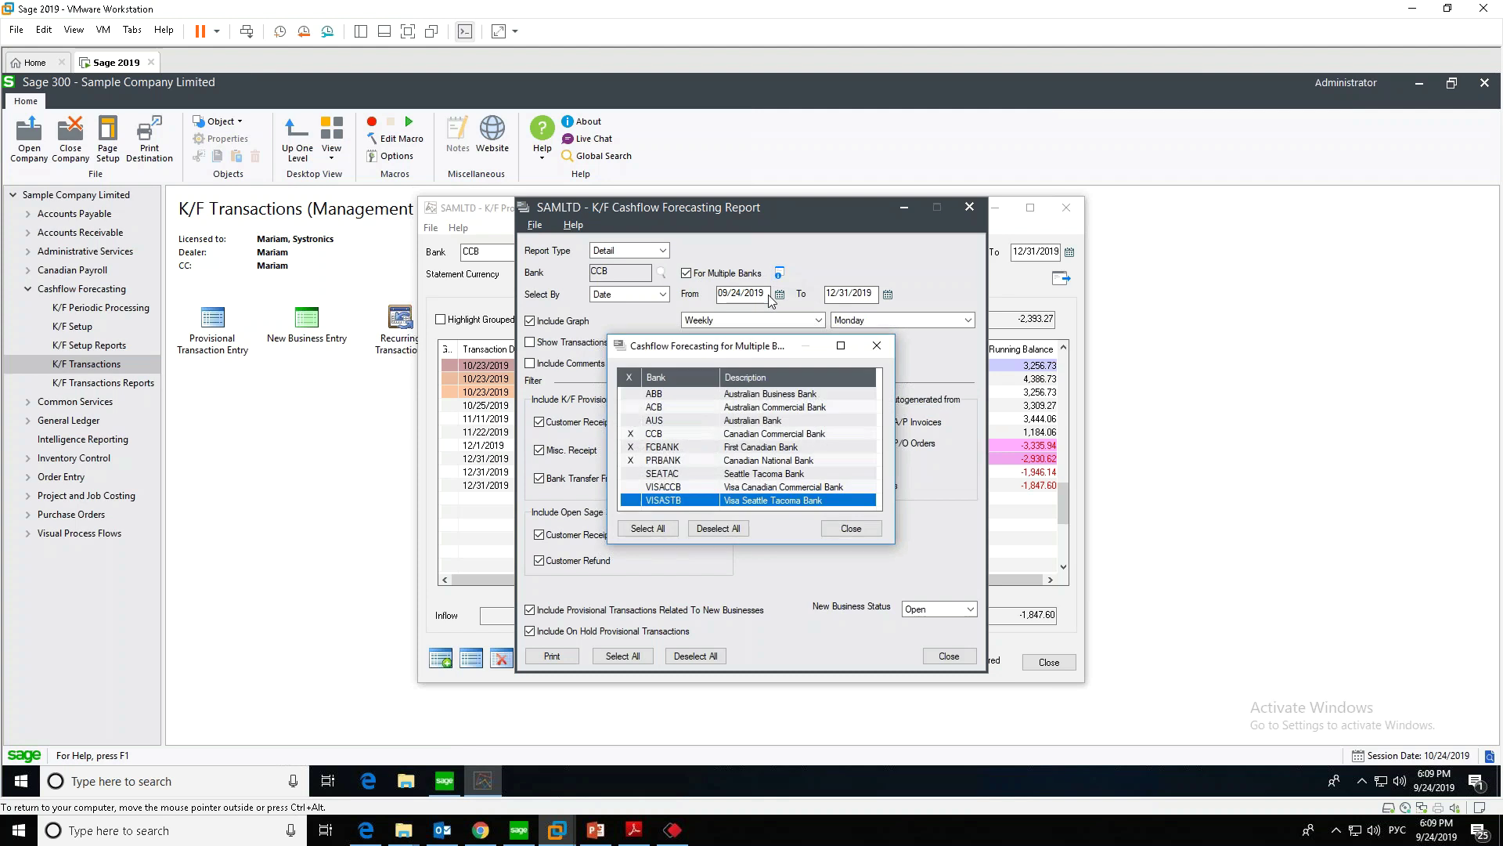
{"action": "left_click", "coordinate": [665, 434]}
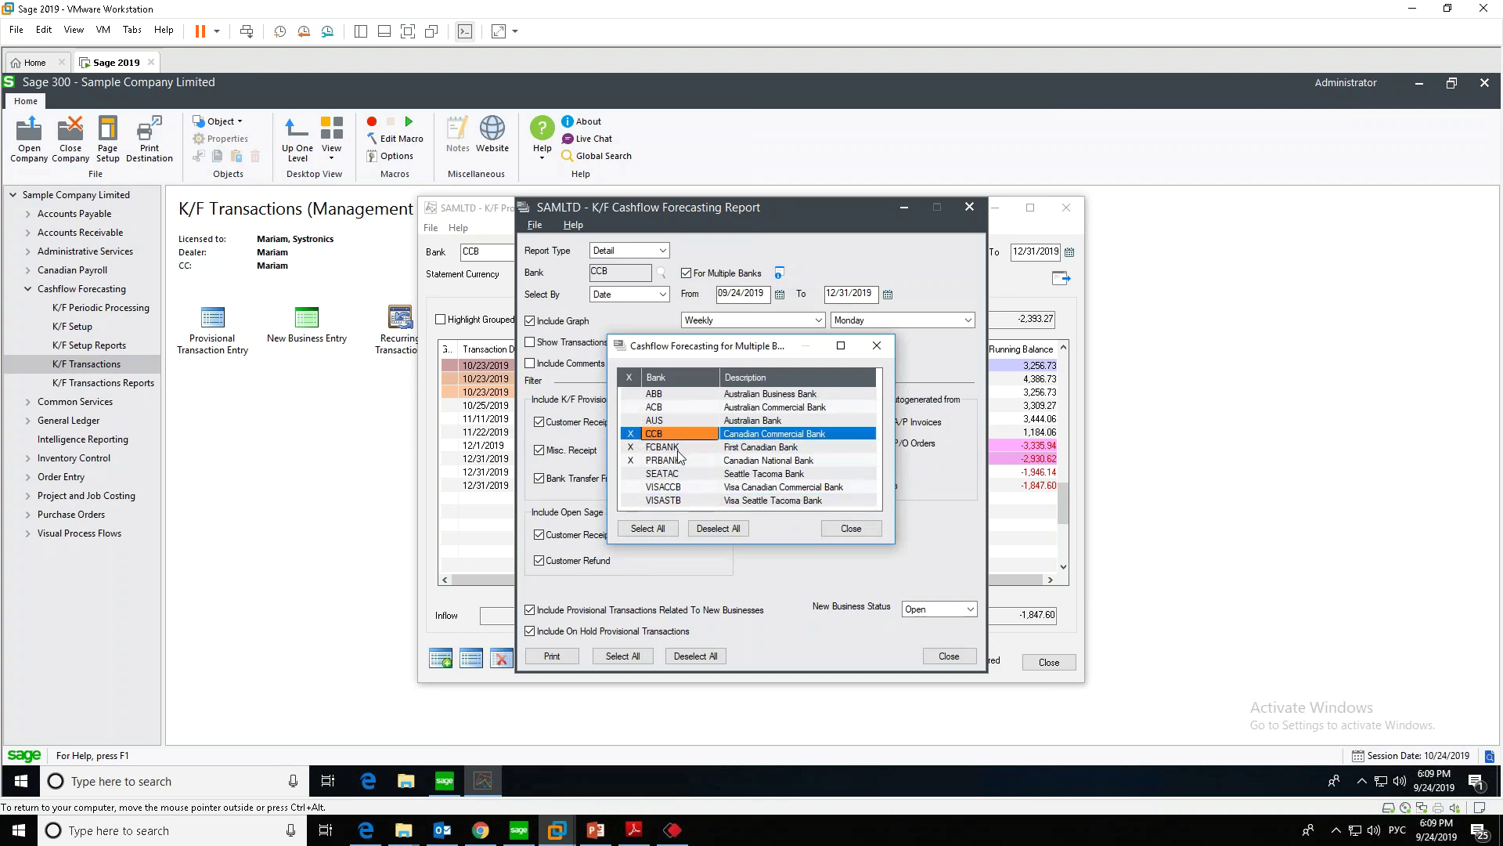
{"action": "left_click", "coordinate": [835, 529]}
Print the cashflow forecasting report to a preview and view the bank balance chart on its last page
{"action": "left_click", "coordinate": [558, 661]}
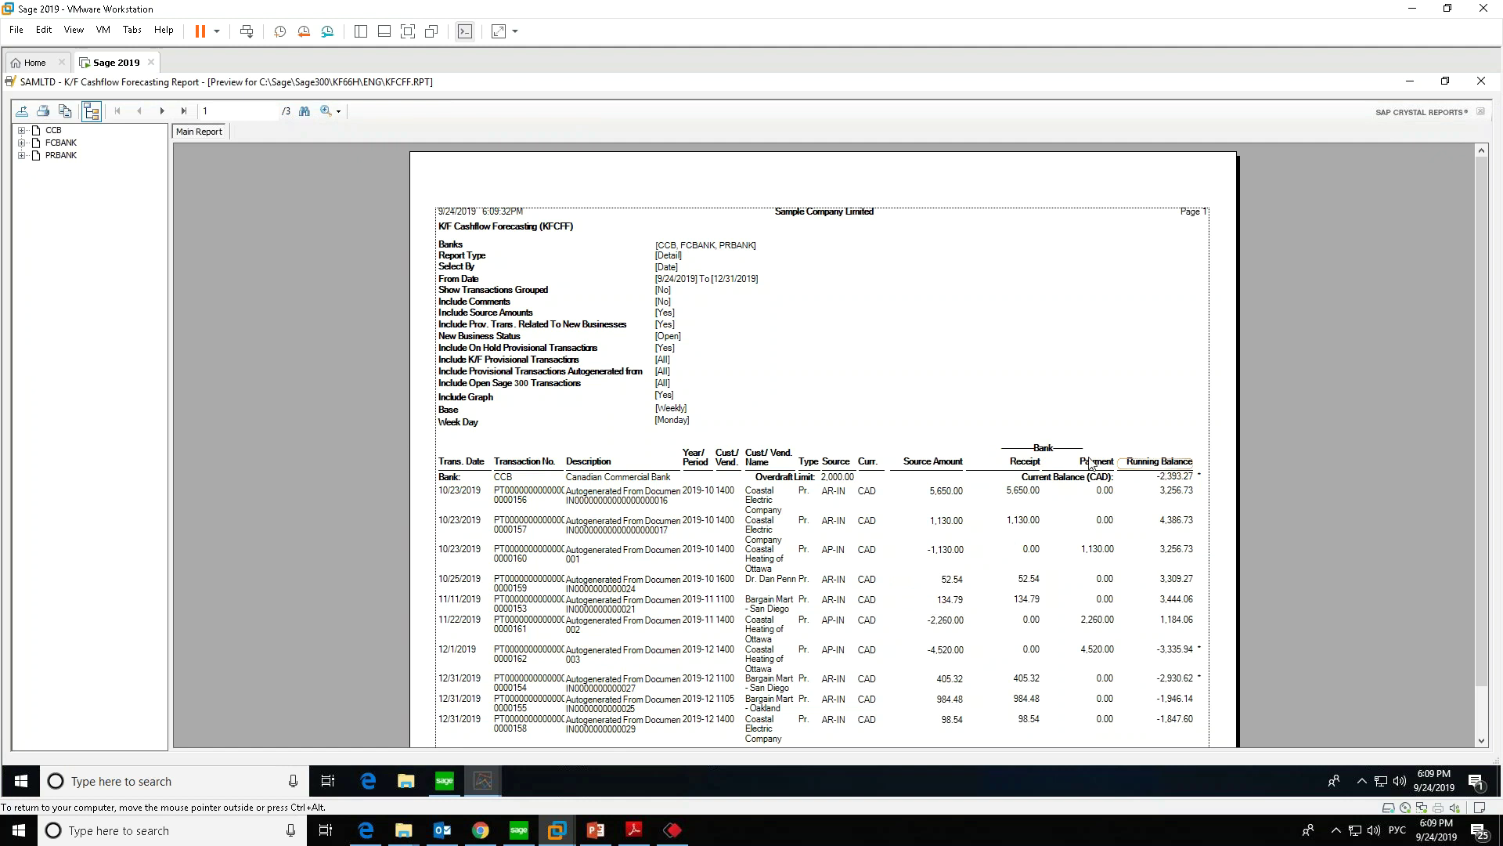
{"action": "left_click", "coordinate": [184, 111]}
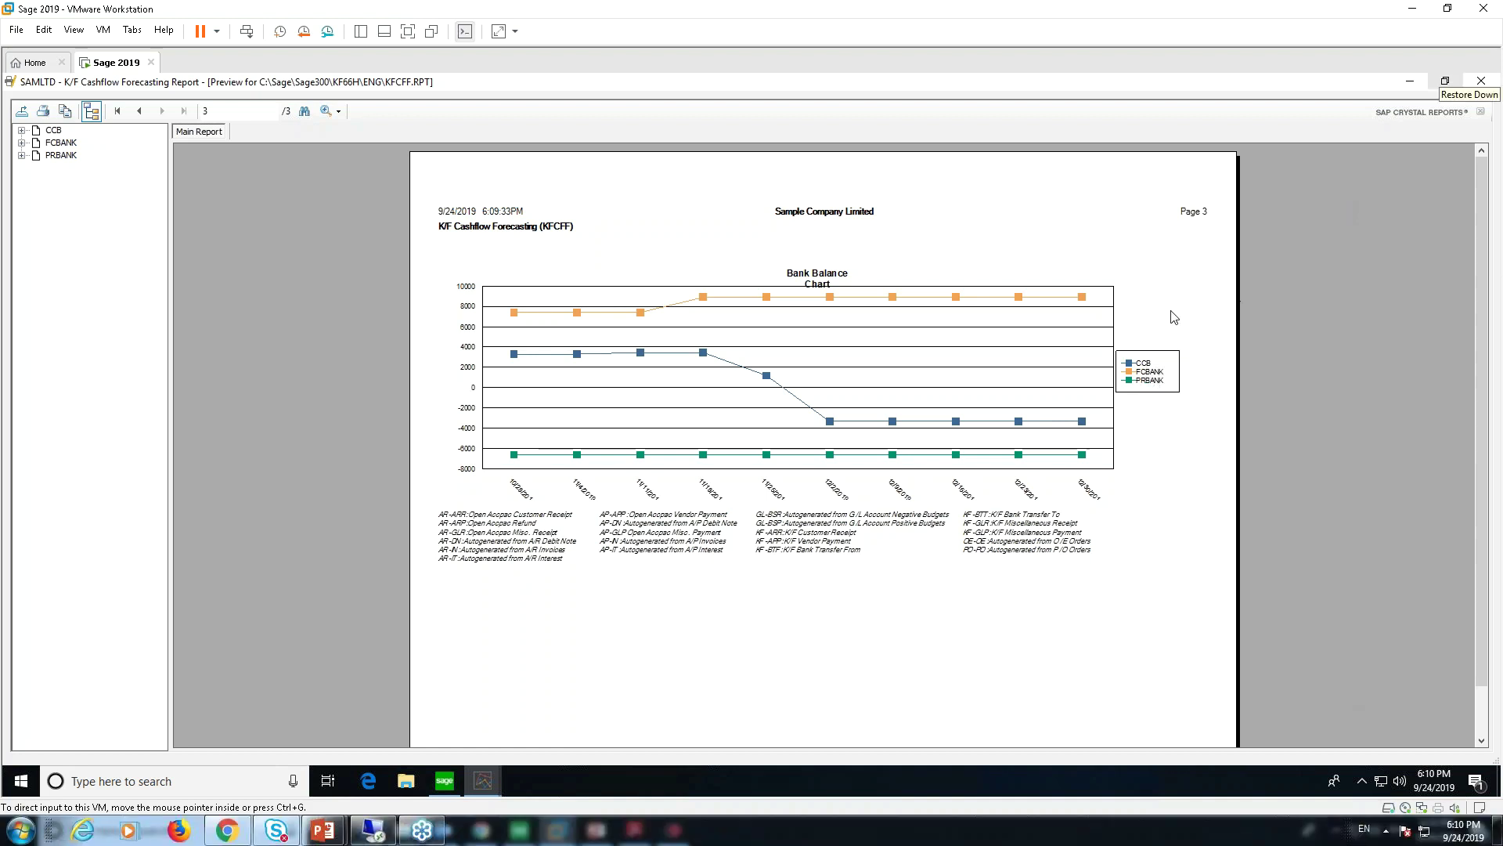
{"action": "left_click", "coordinate": [1480, 82]}
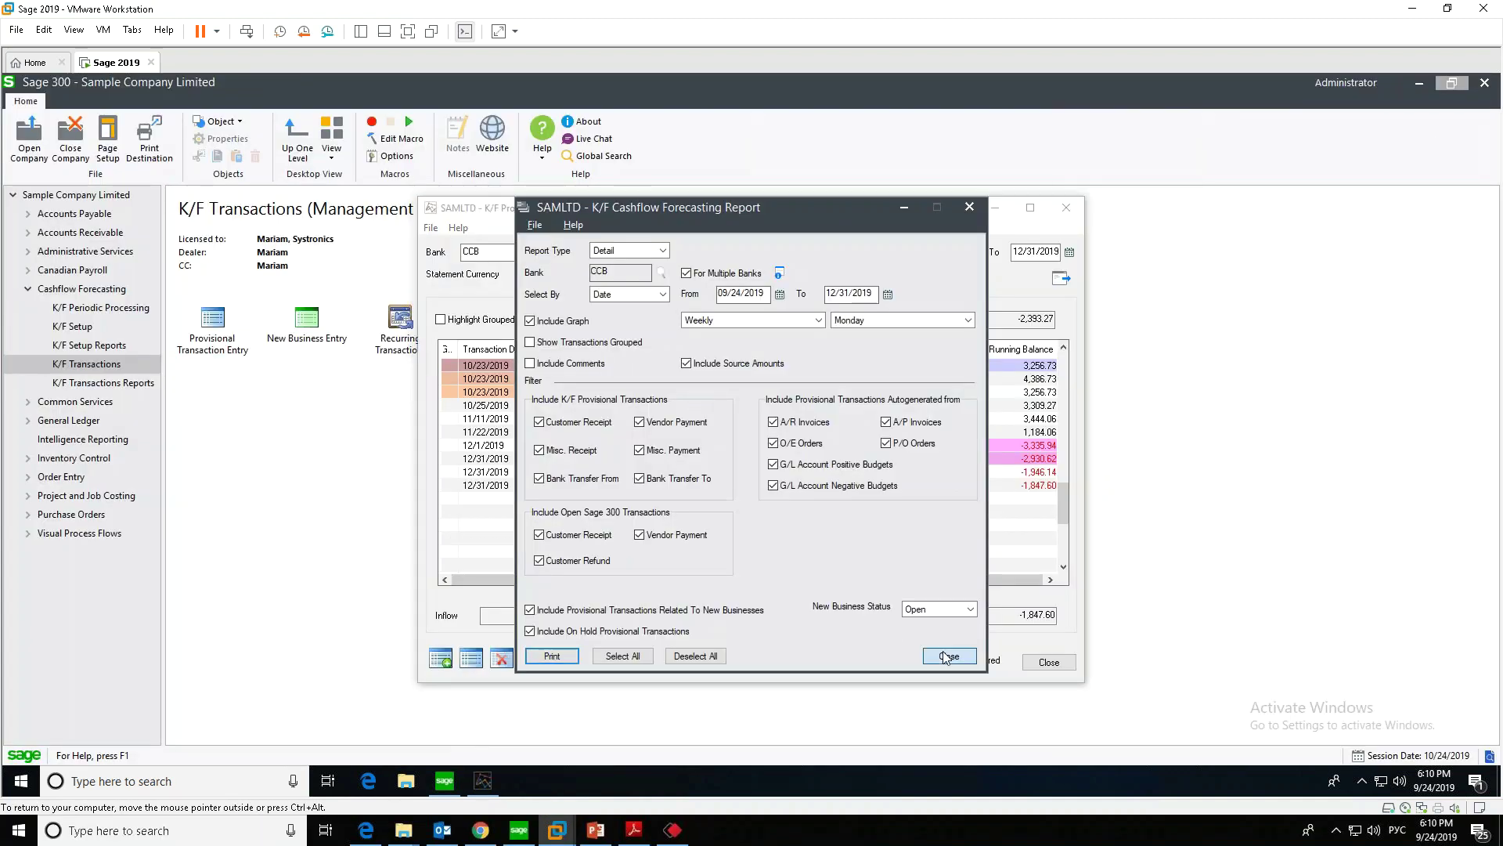
Close the cashflow forecasting report and start a new provisional transaction of type Bank Transfer dated 12/01/2019
{"action": "left_click", "coordinate": [947, 656]}
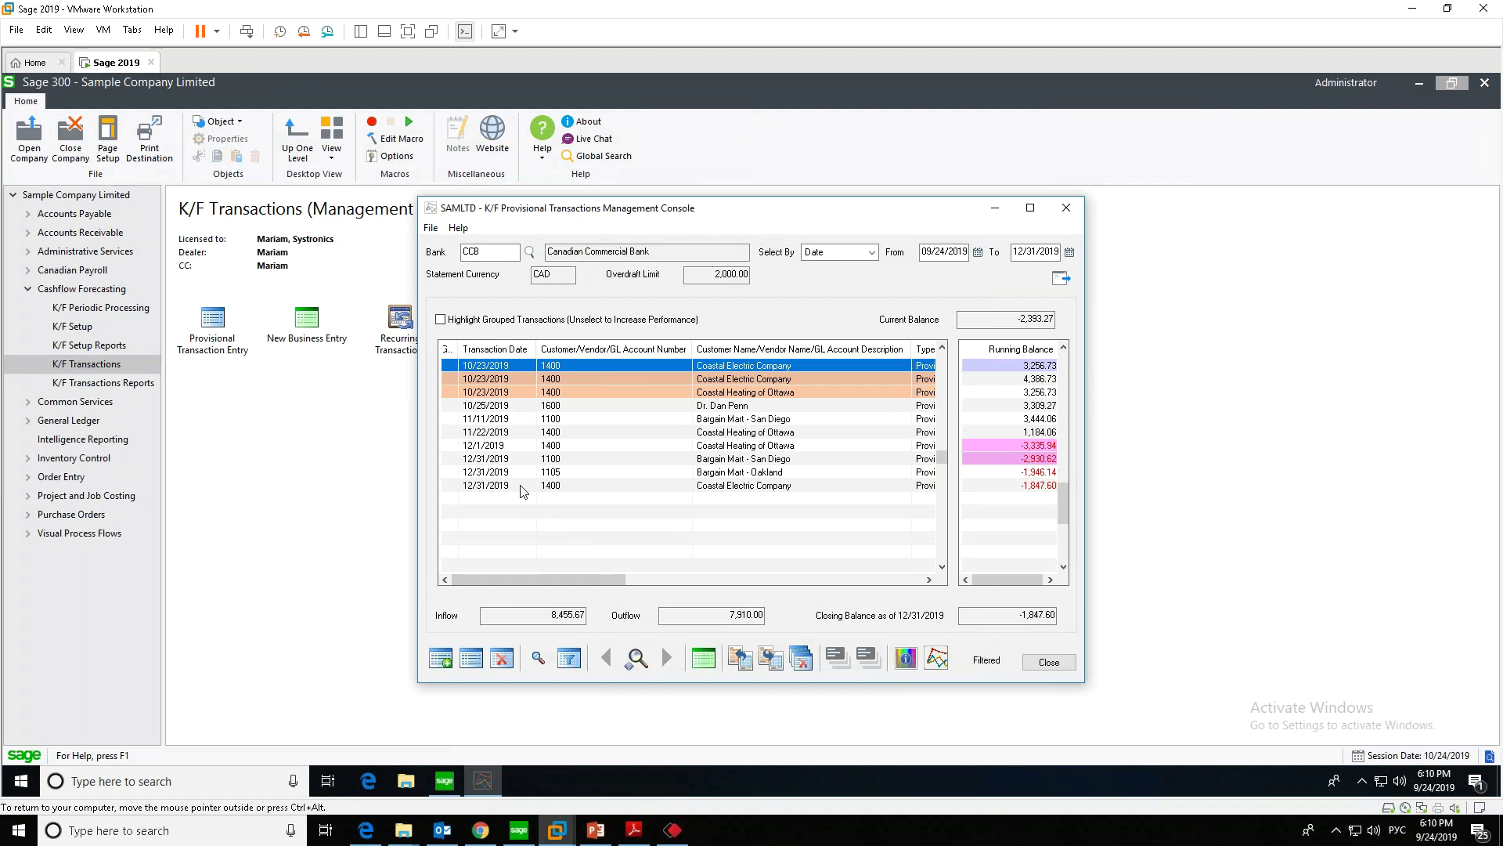
{"action": "left_click", "coordinate": [441, 659]}
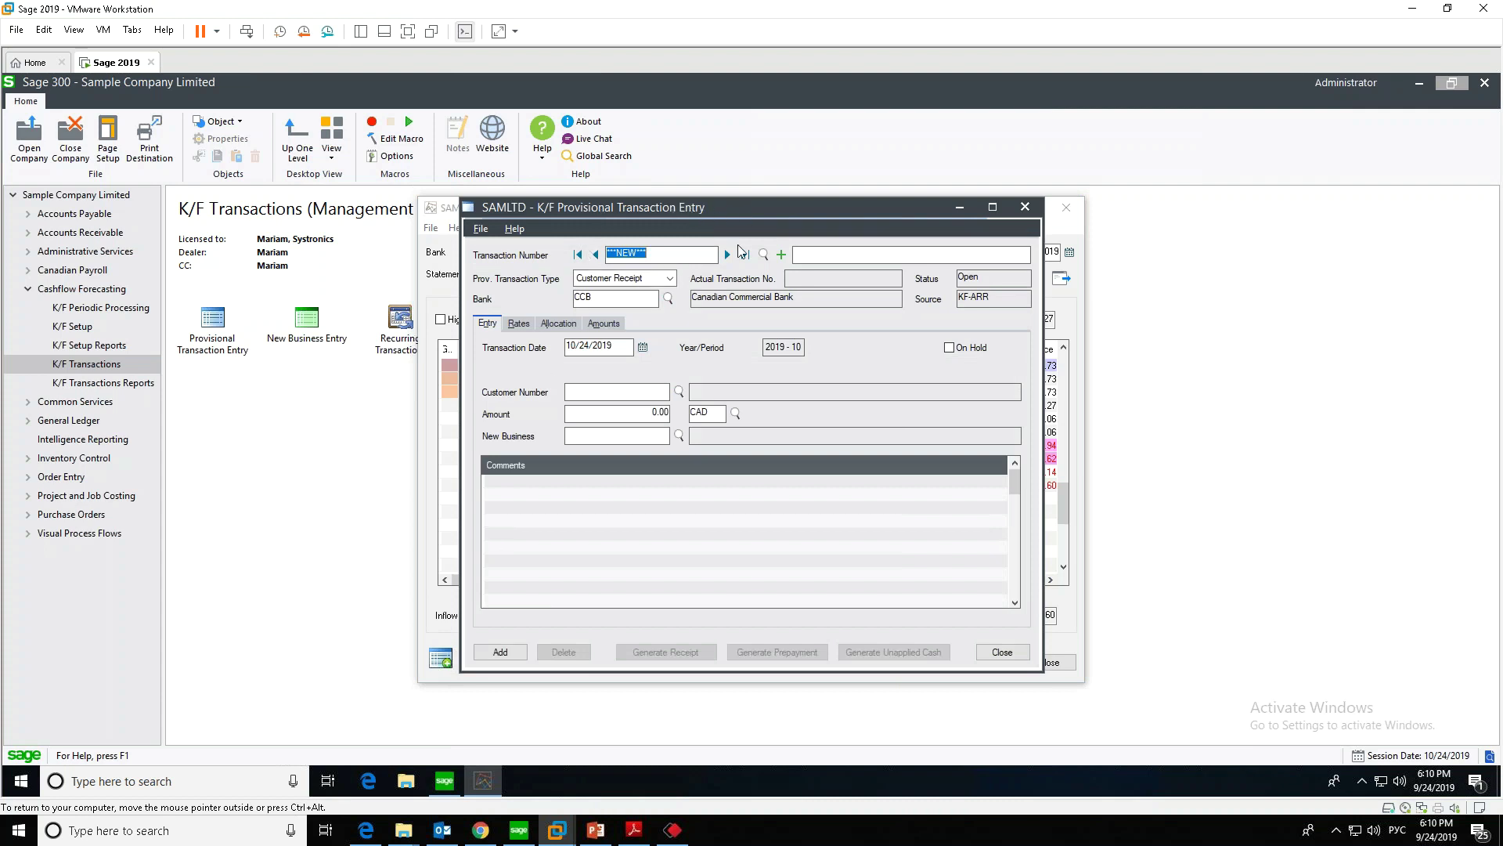
{"action": "left_click", "coordinate": [622, 279]}
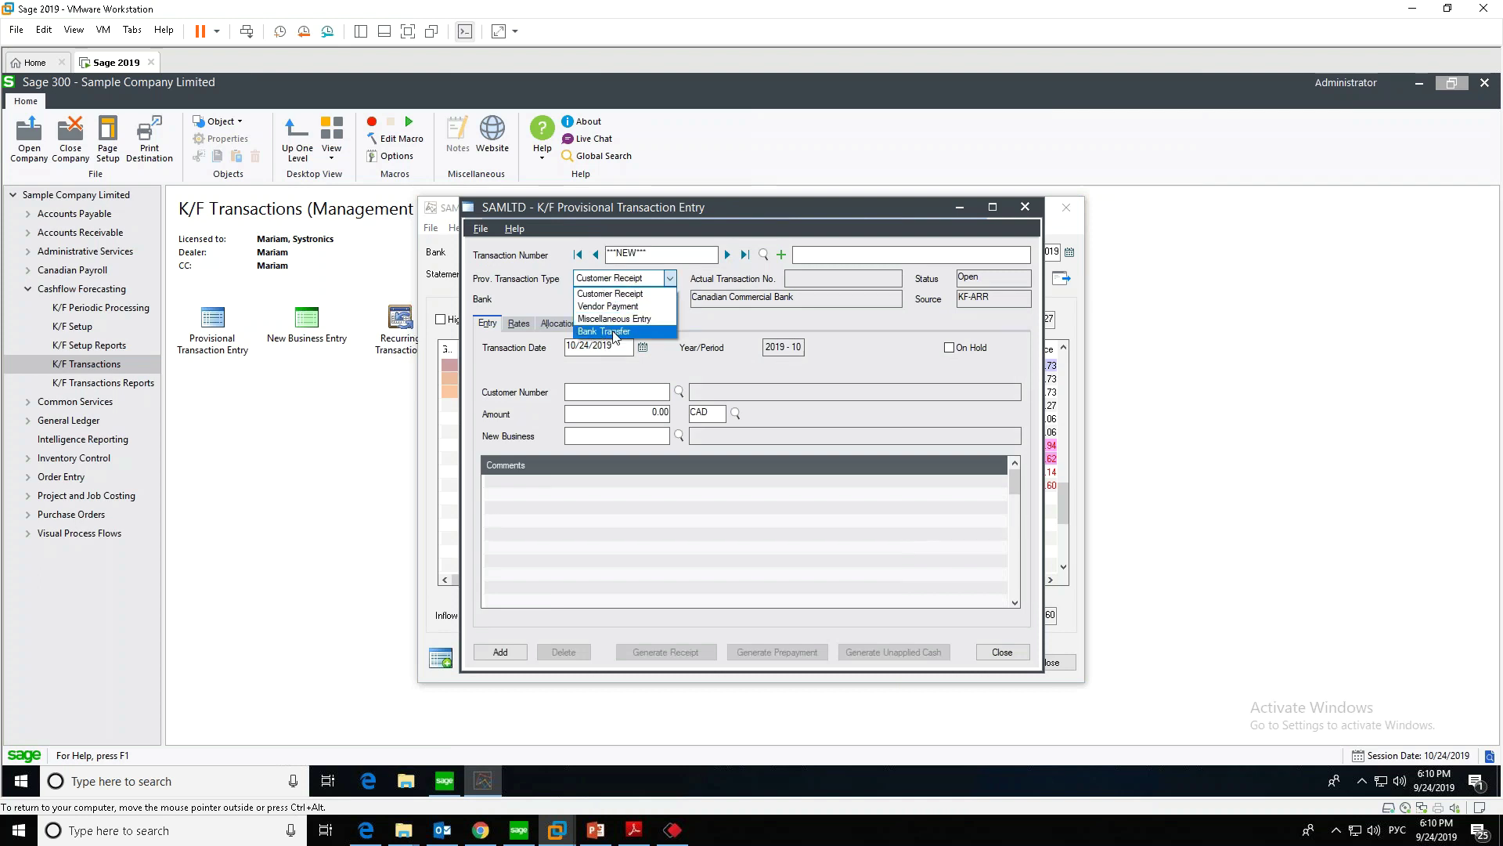
{"action": "left_click", "coordinate": [615, 332]}
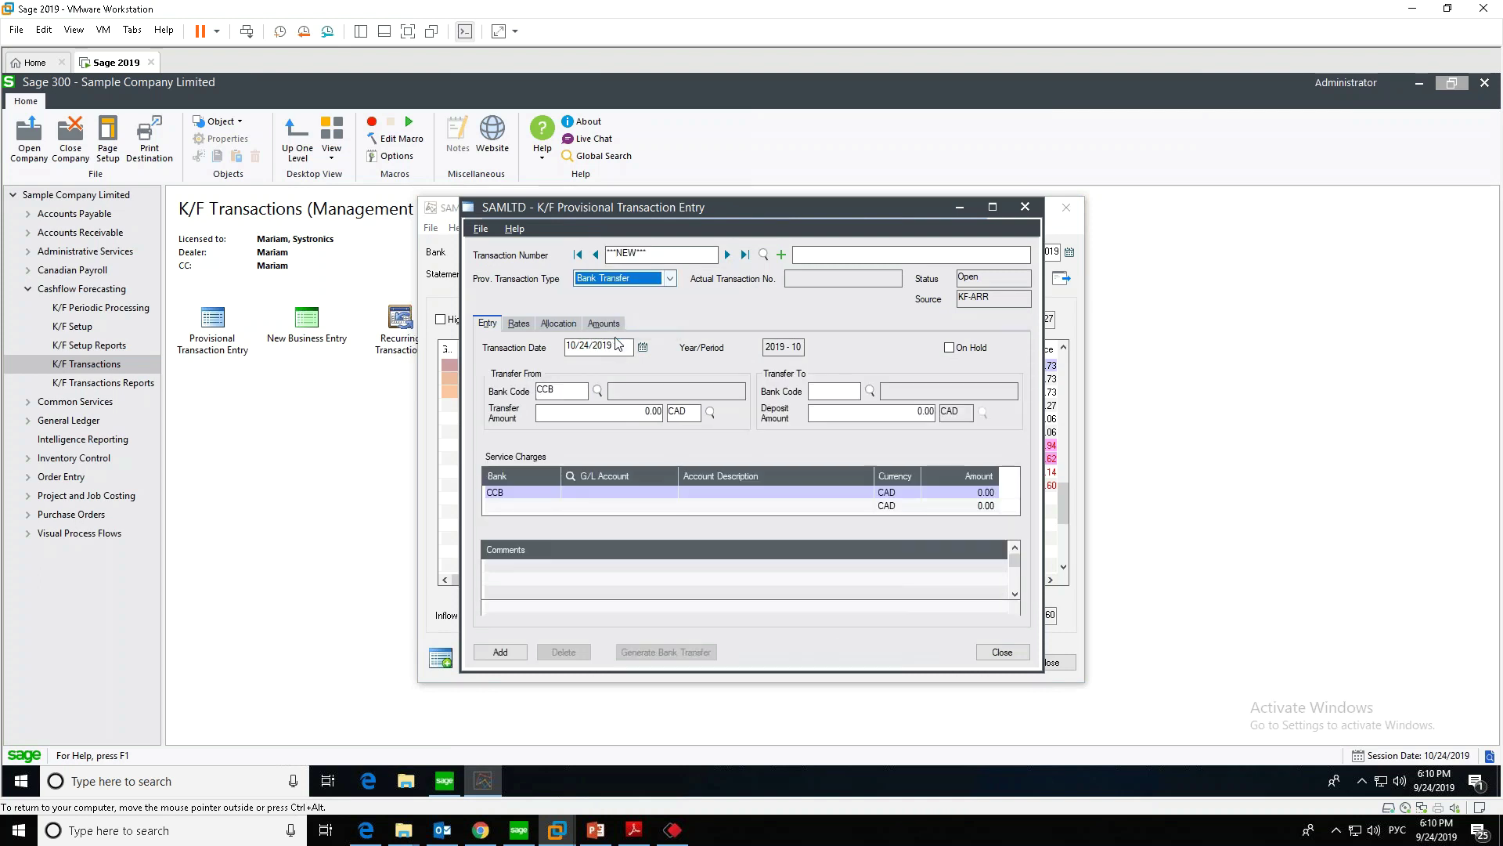
{"action": "left_click", "coordinate": [575, 345]}
{"action": "left_click_drag", "start_coordinate": [602, 205], "coordinate": [1214, 206]}
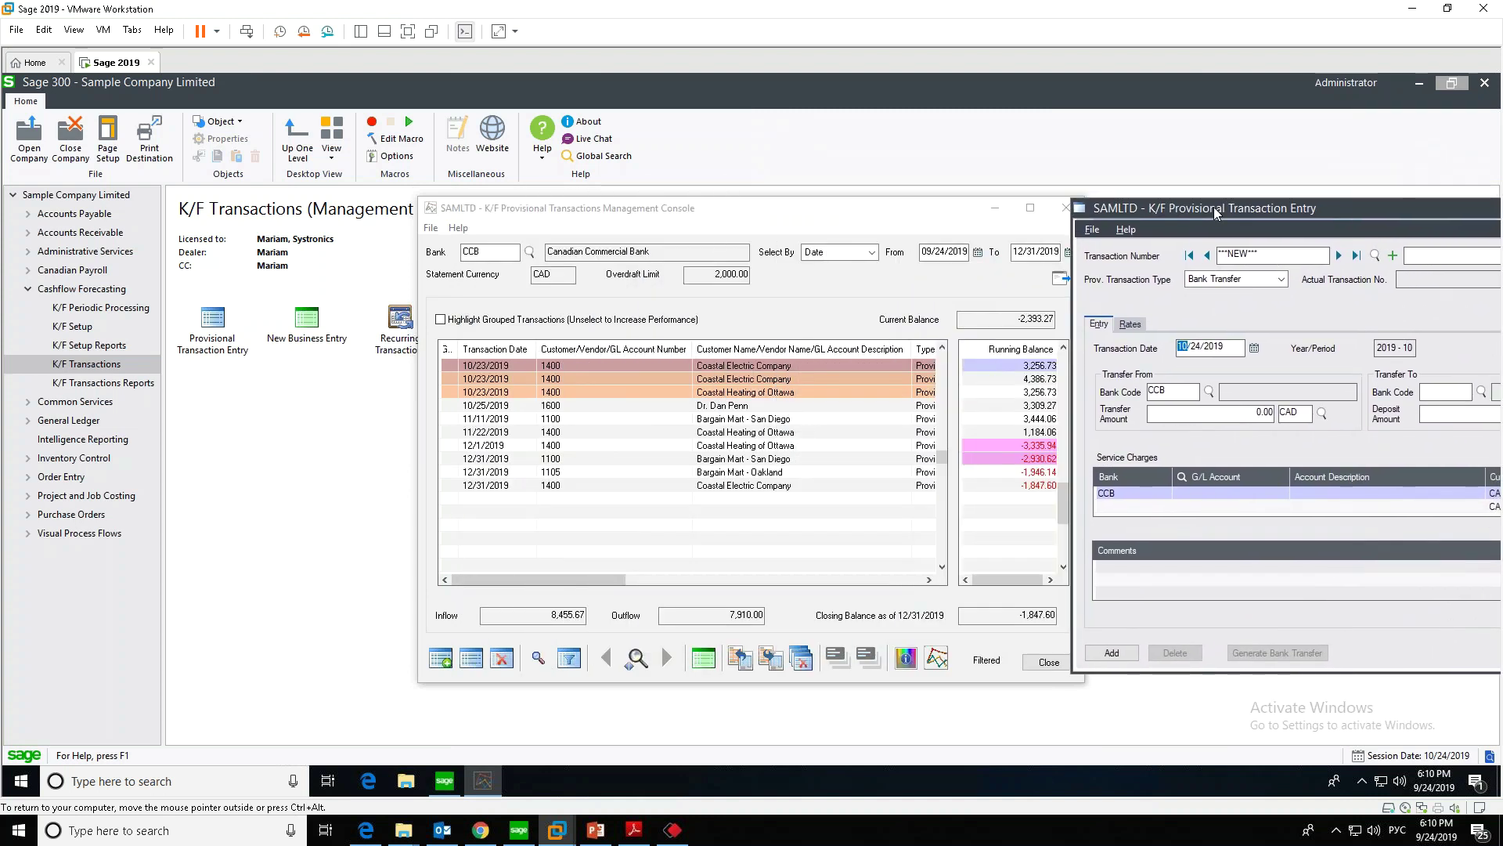
{"action": "left_click_drag", "start_coordinate": [1215, 211], "coordinate": [594, 232]}
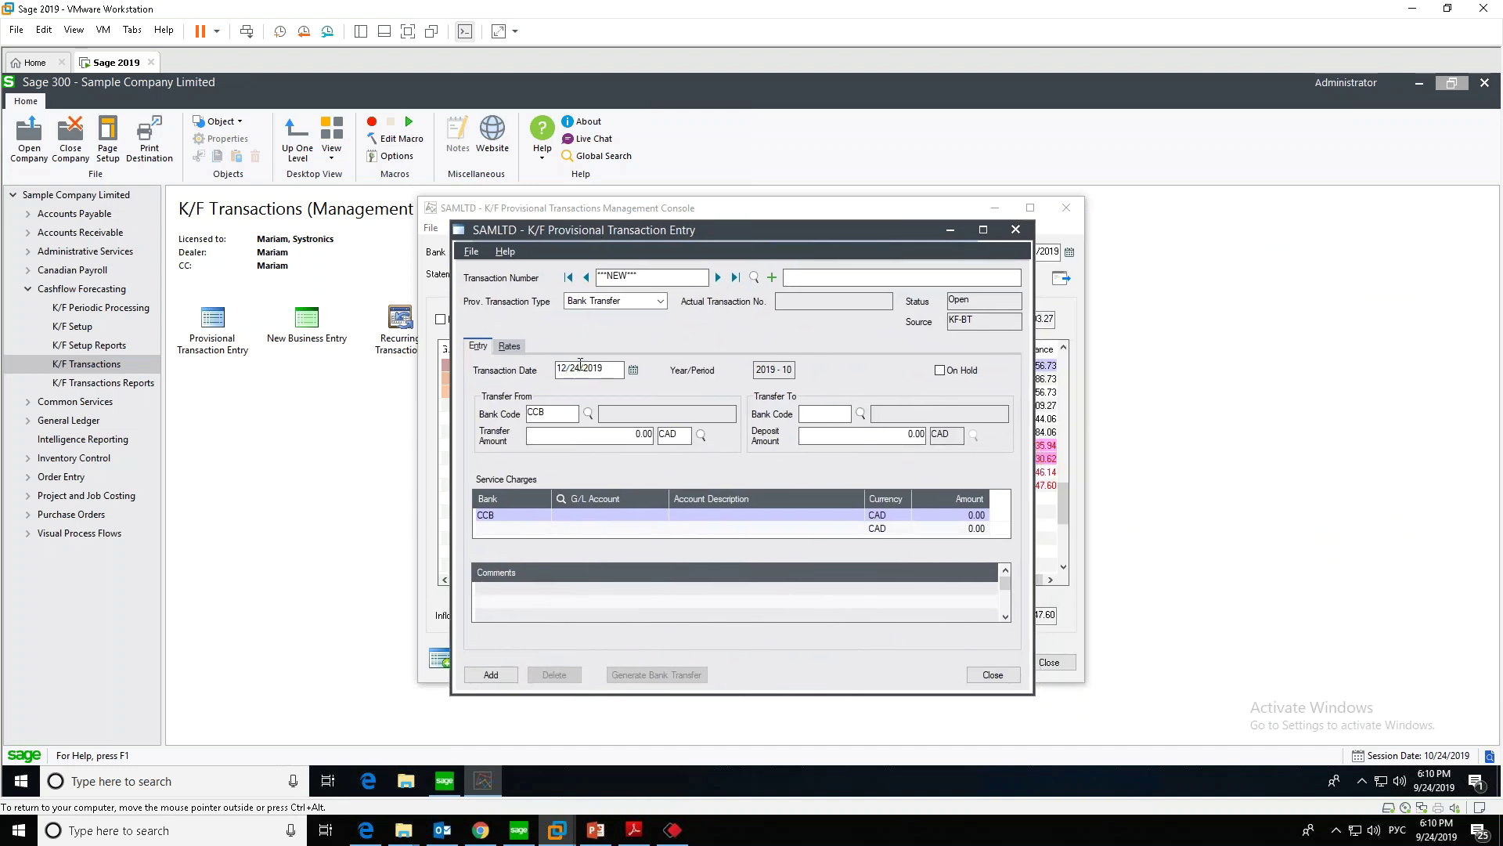
{"action": "key", "text": "BackSpace"}
{"action": "key", "text": "BackSpace"}
{"action": "type", "text": "01"}
Set the bank transfer to move 4,000.00 CAD from bank FCBANK to bank CCB
{"action": "left_click", "coordinate": [588, 414]}
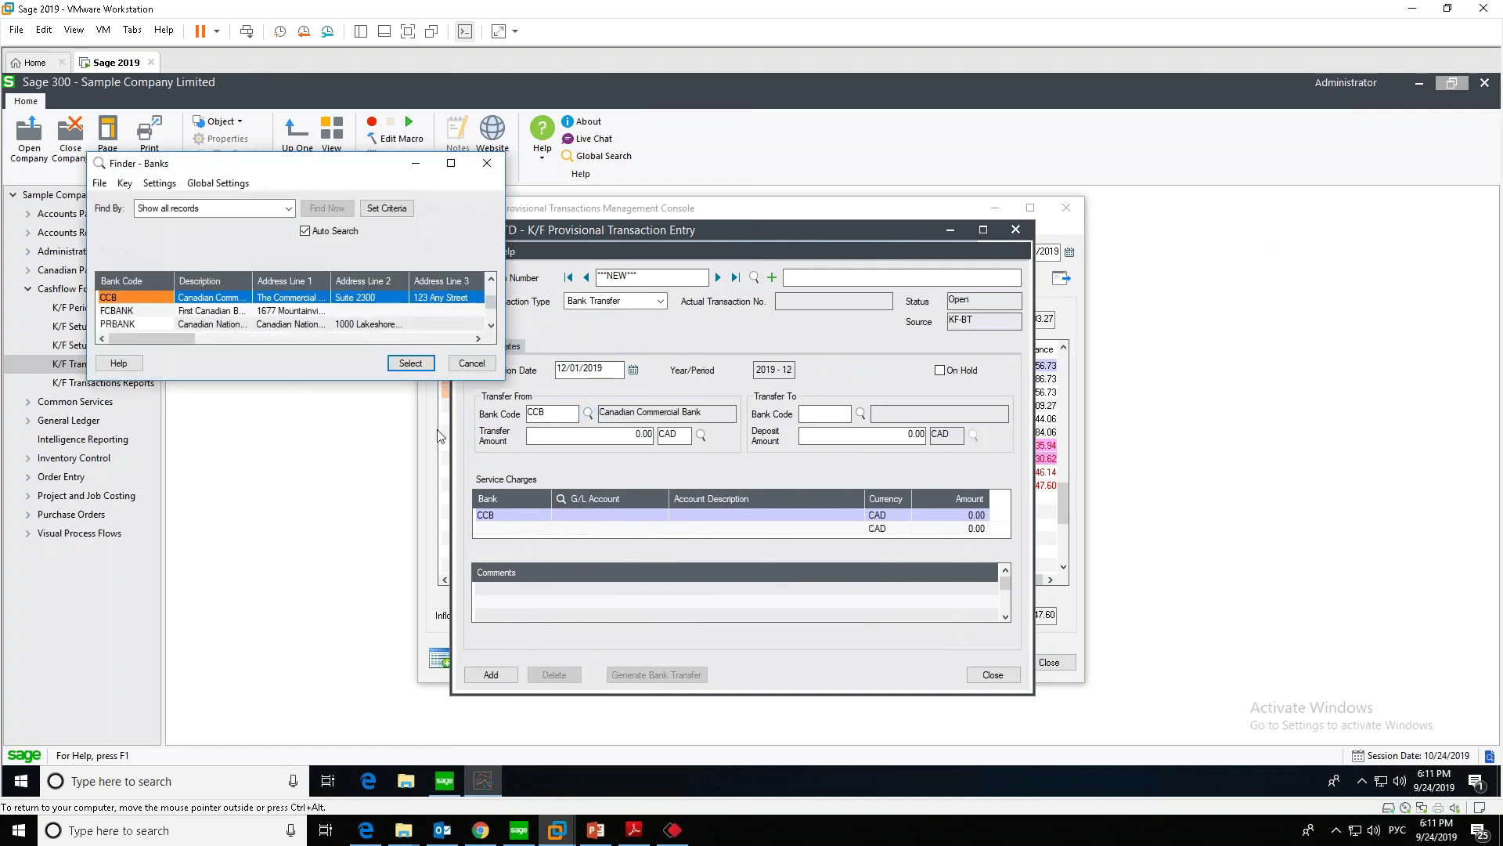
{"action": "left_click", "coordinate": [133, 311]}
{"action": "left_click", "coordinate": [410, 363]}
{"action": "left_click", "coordinate": [860, 413]}
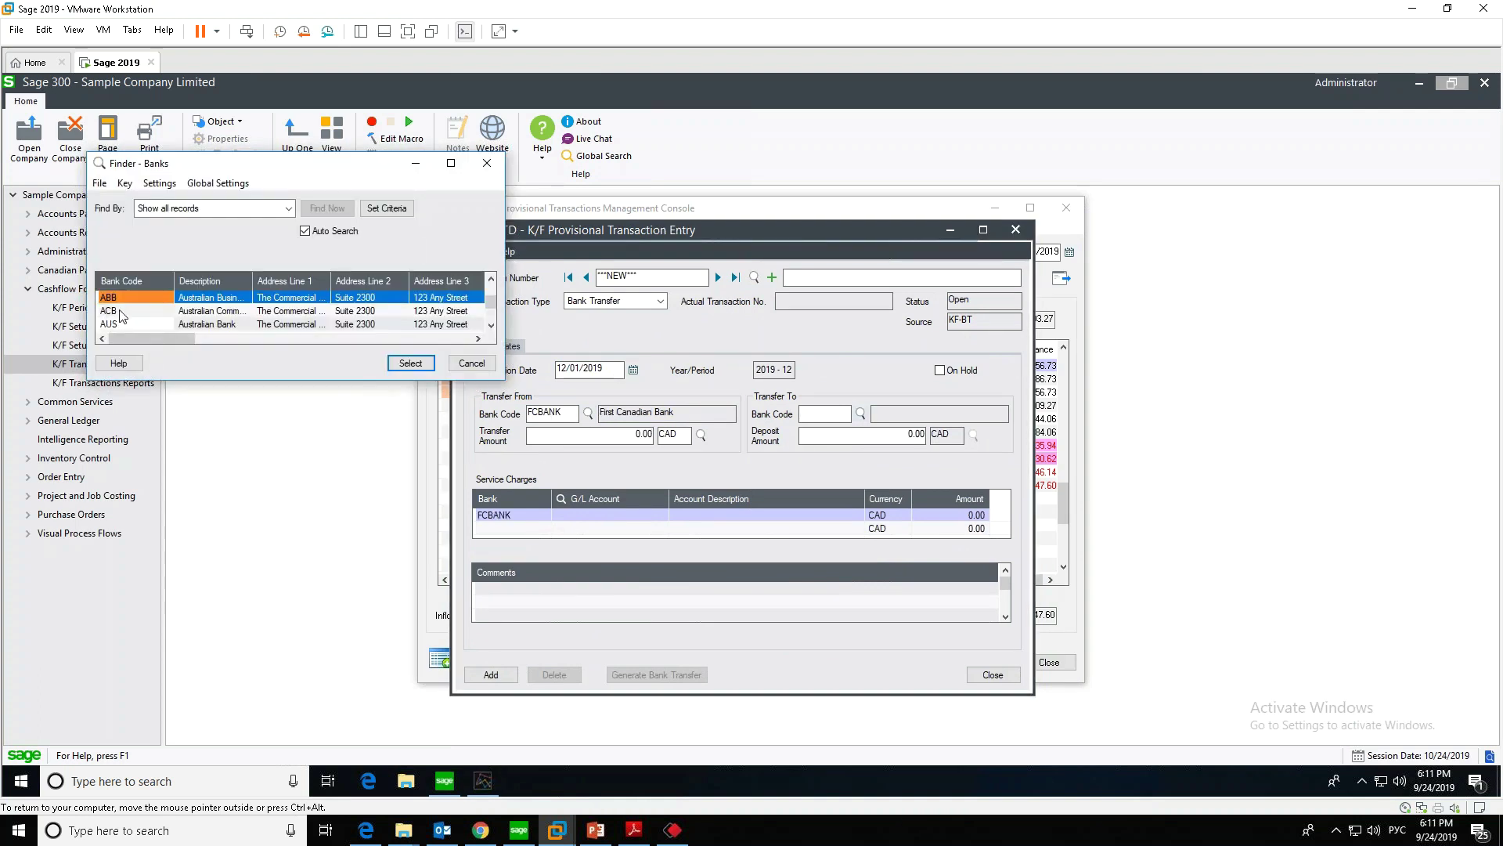
{"action": "scroll", "coordinate": [120, 310], "scroll_direction": "down", "scroll_amount": 1}
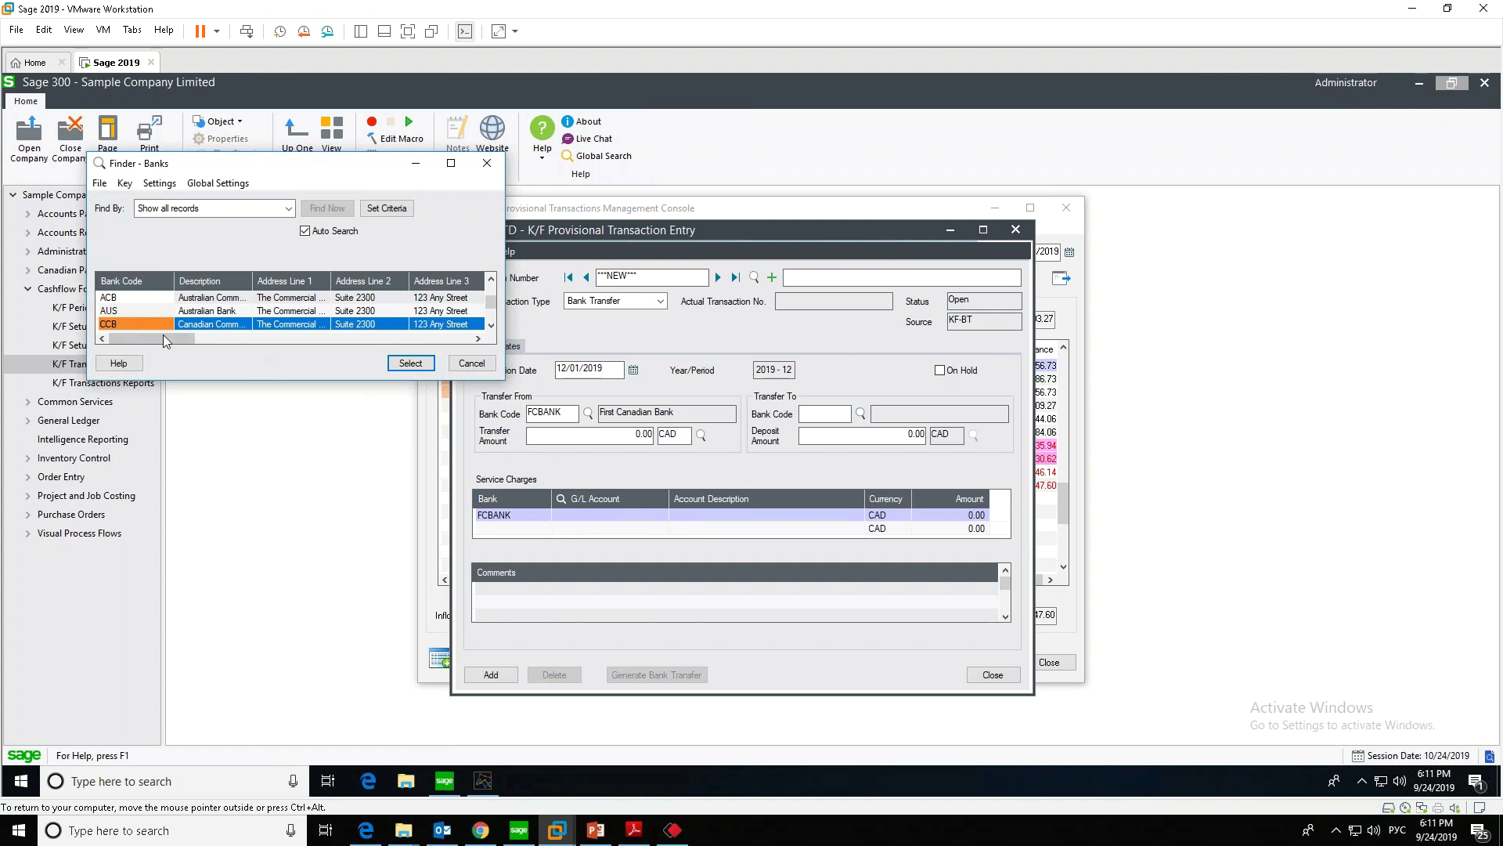
{"action": "double_click", "coordinate": [120, 325]}
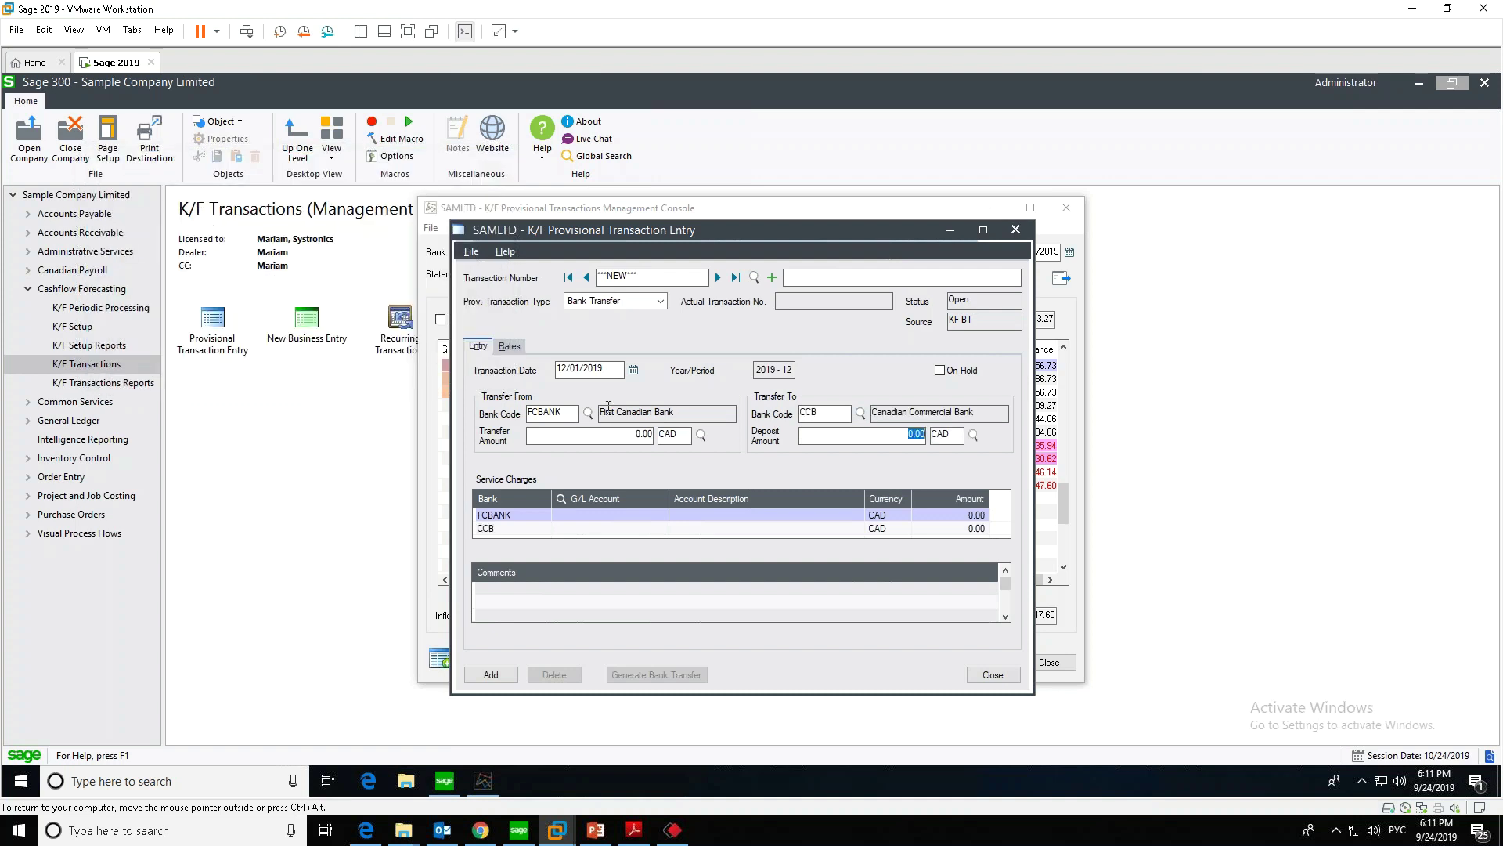
{"action": "left_click", "coordinate": [636, 433]}
{"action": "key", "text": "Tab"}
Enter a 50.00 service charge for FCBANK on G/L account 6110, add the bank transfer and close its entry window
{"action": "left_click", "coordinate": [599, 517]}
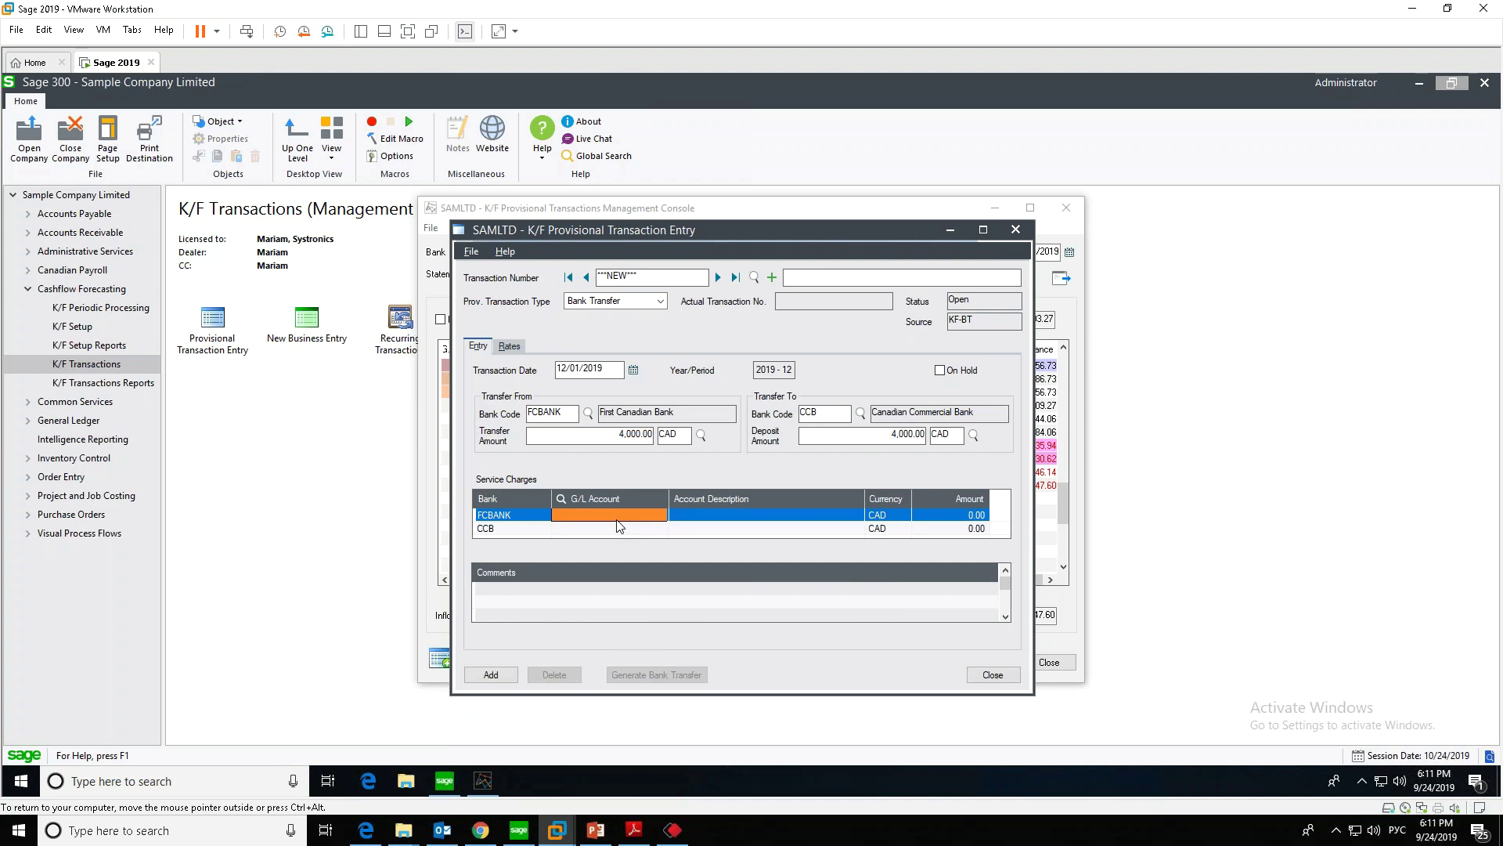
{"action": "type", "text": "6110"}
{"action": "key", "text": "Tab"}
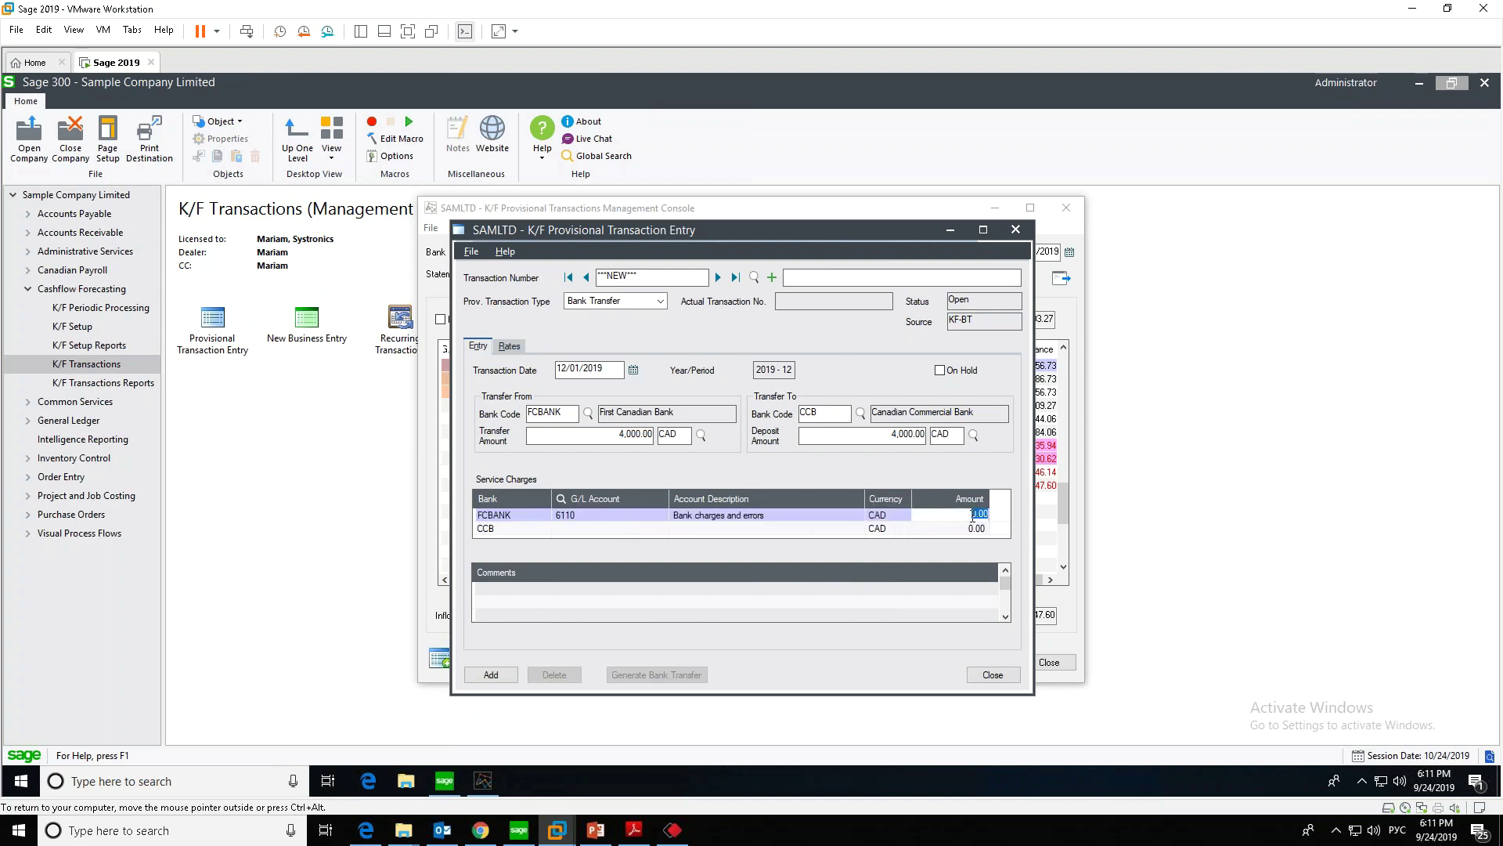
{"action": "type", "text": "50"}
{"action": "left_click", "coordinate": [510, 678]}
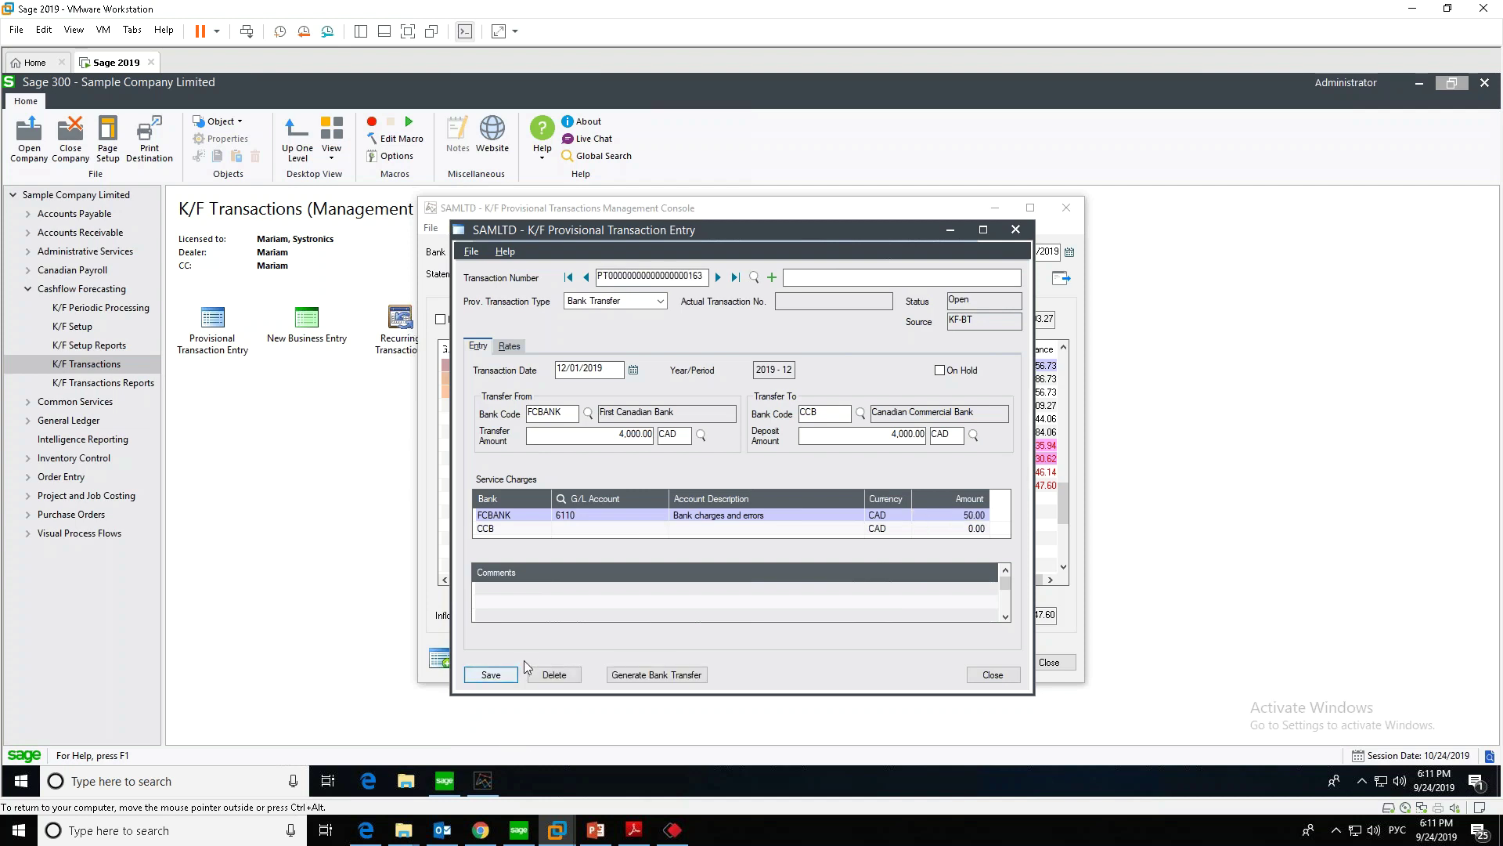
{"action": "left_click", "coordinate": [993, 674]}
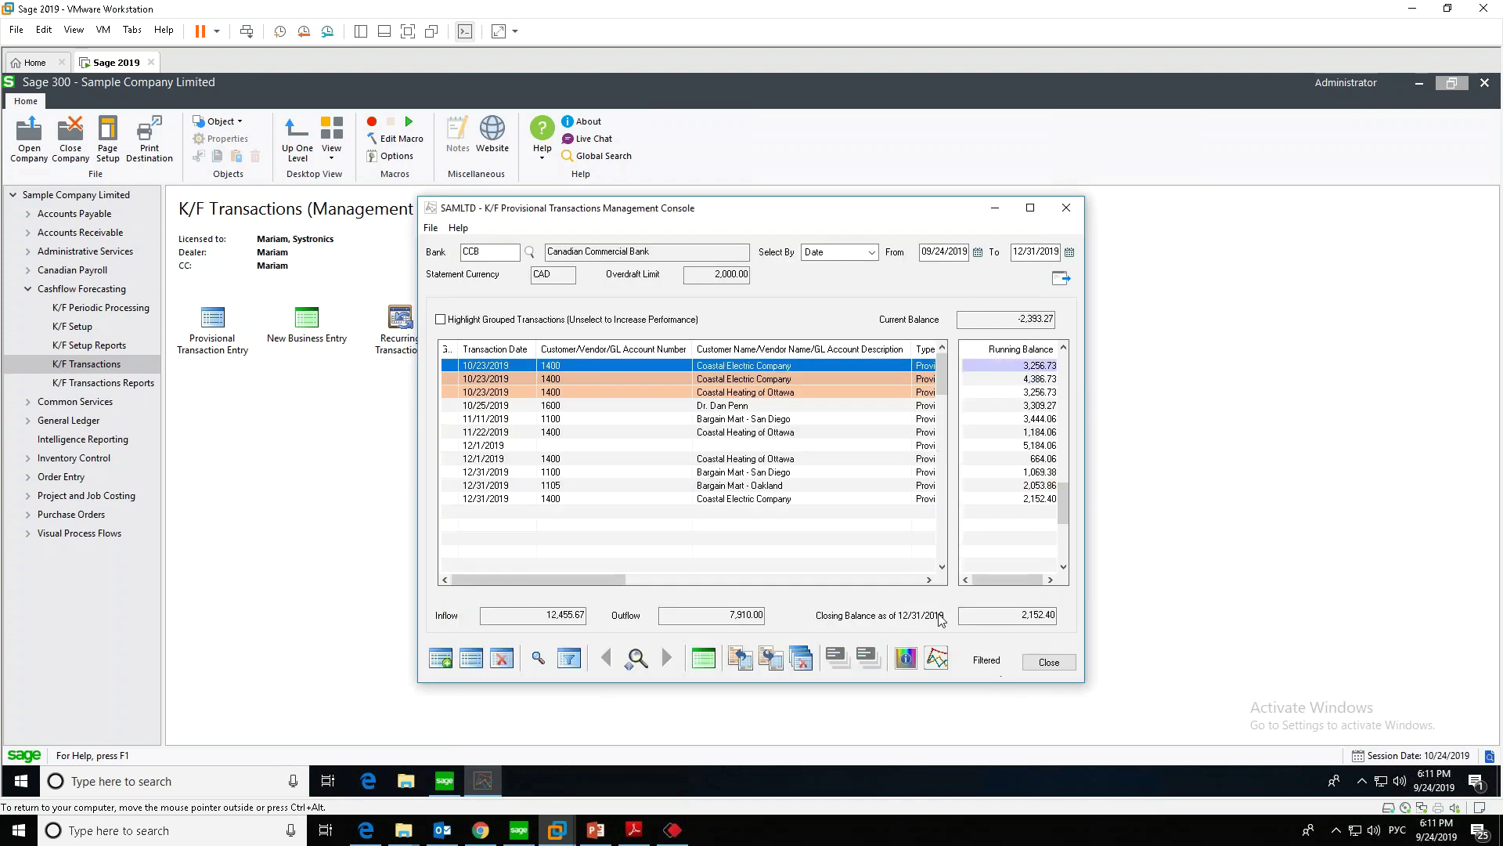
Open the first 10/23/2019 Coastal Electric Company provisional transaction and generate an actual receipt from it in a new batch
{"action": "left_click", "coordinate": [745, 444]}
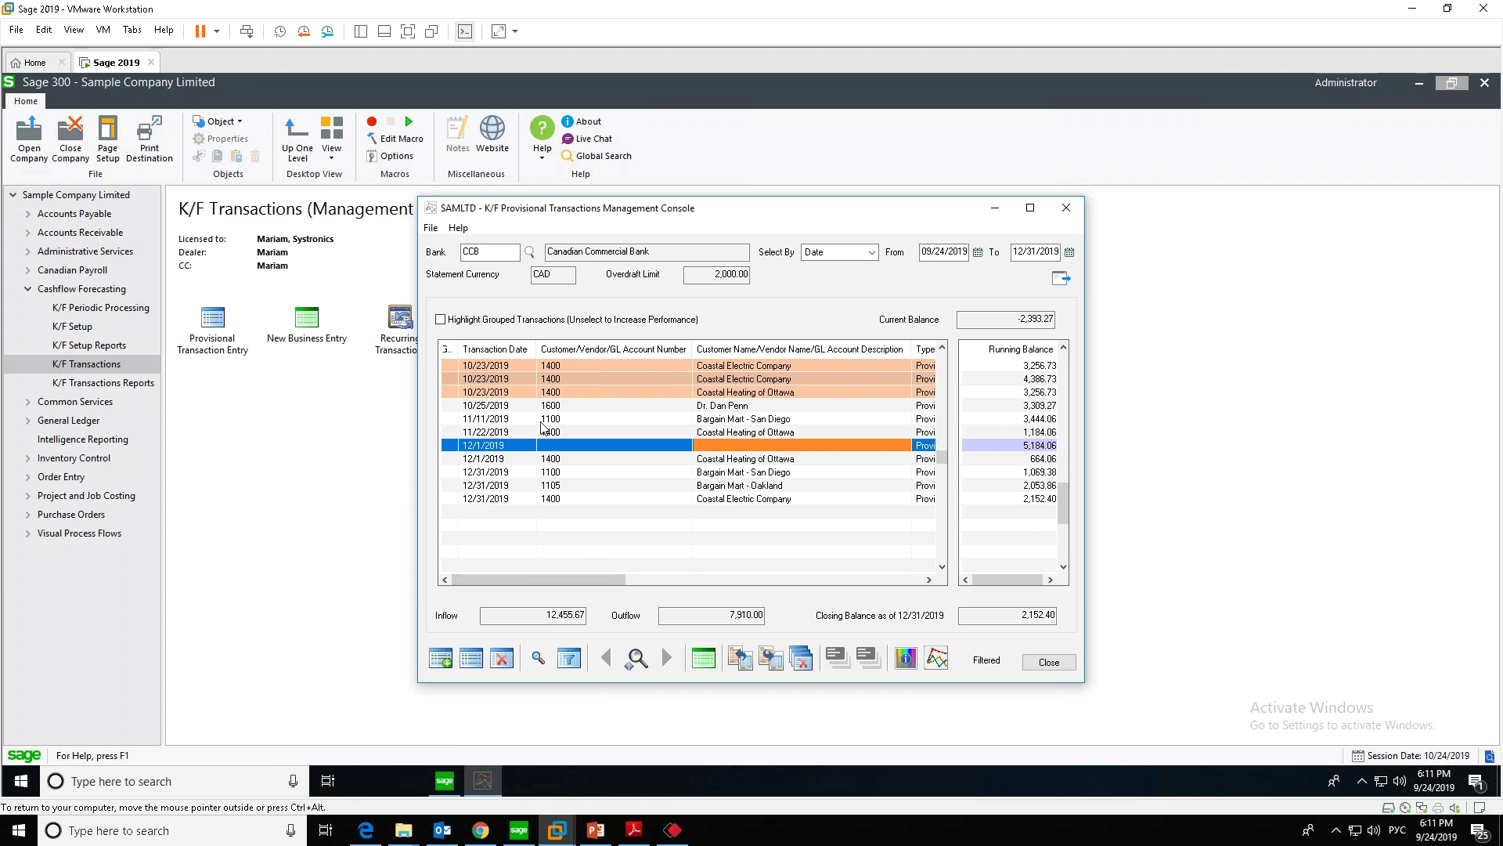
{"action": "left_click", "coordinate": [491, 366]}
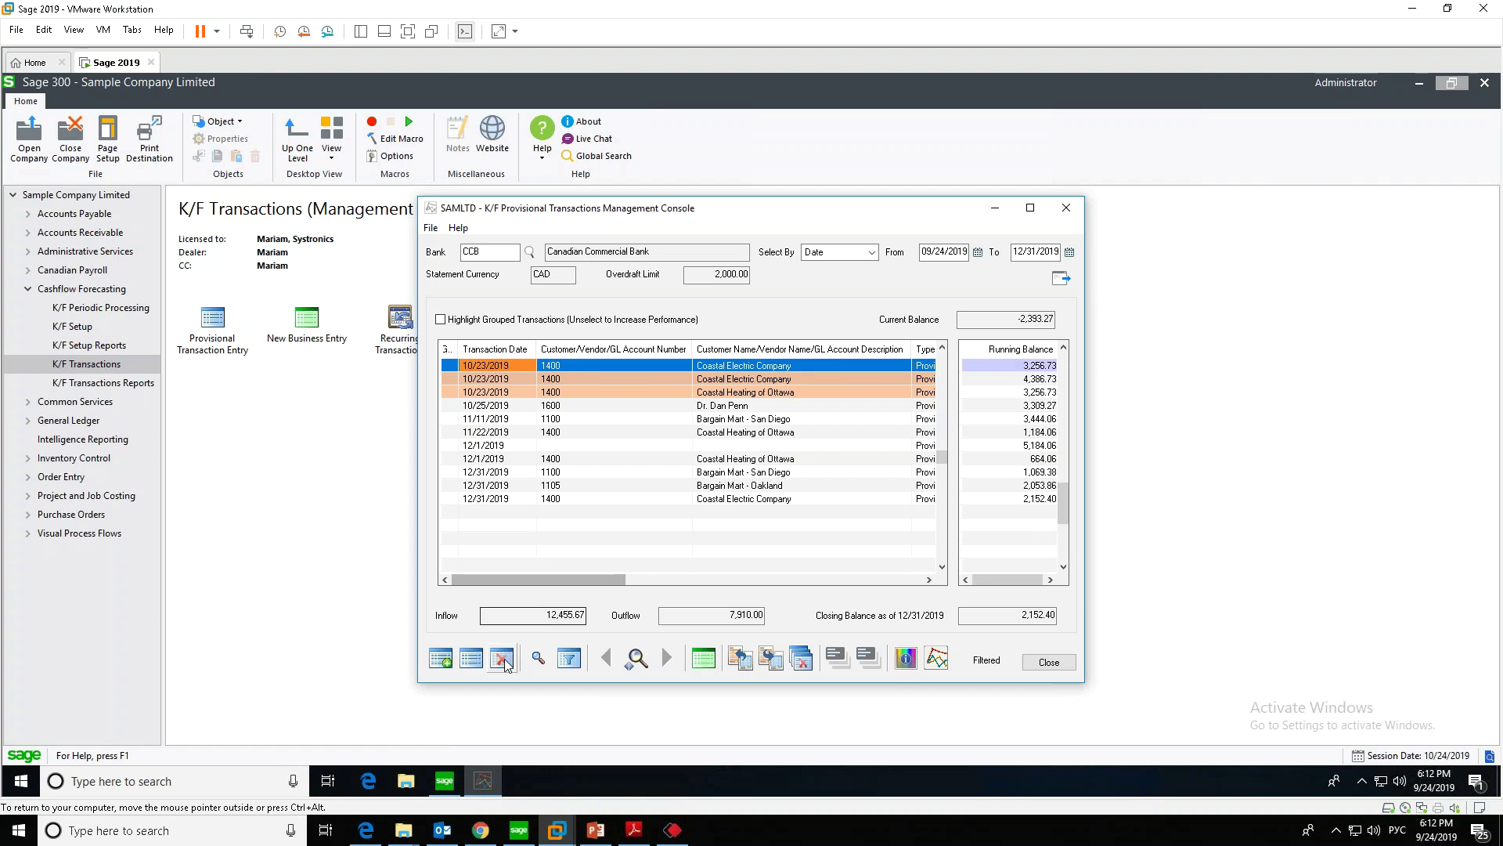
{"action": "left_click", "coordinate": [471, 657]}
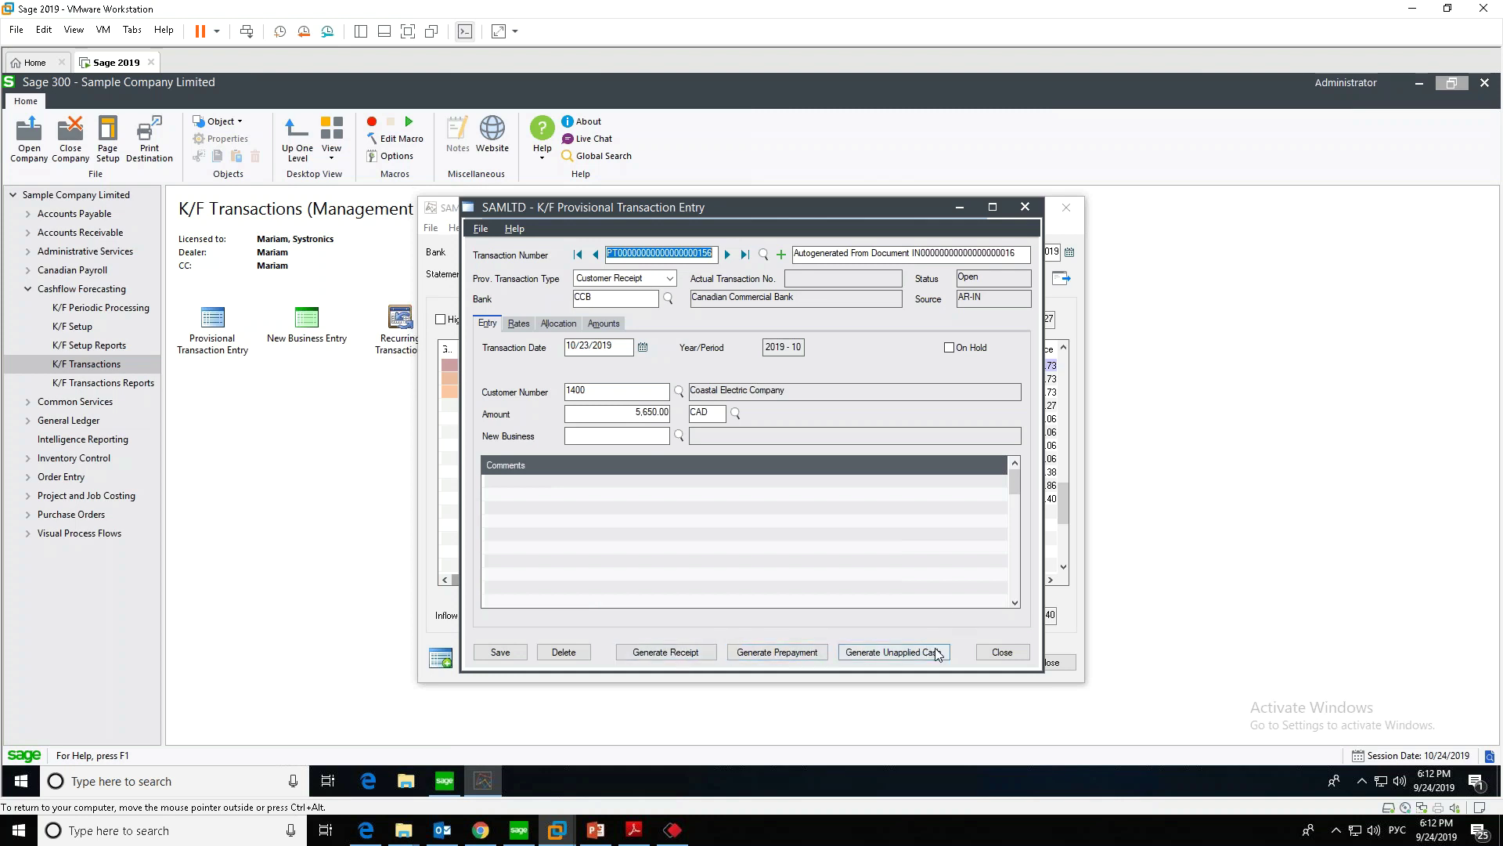
{"action": "left_click", "coordinate": [667, 655]}
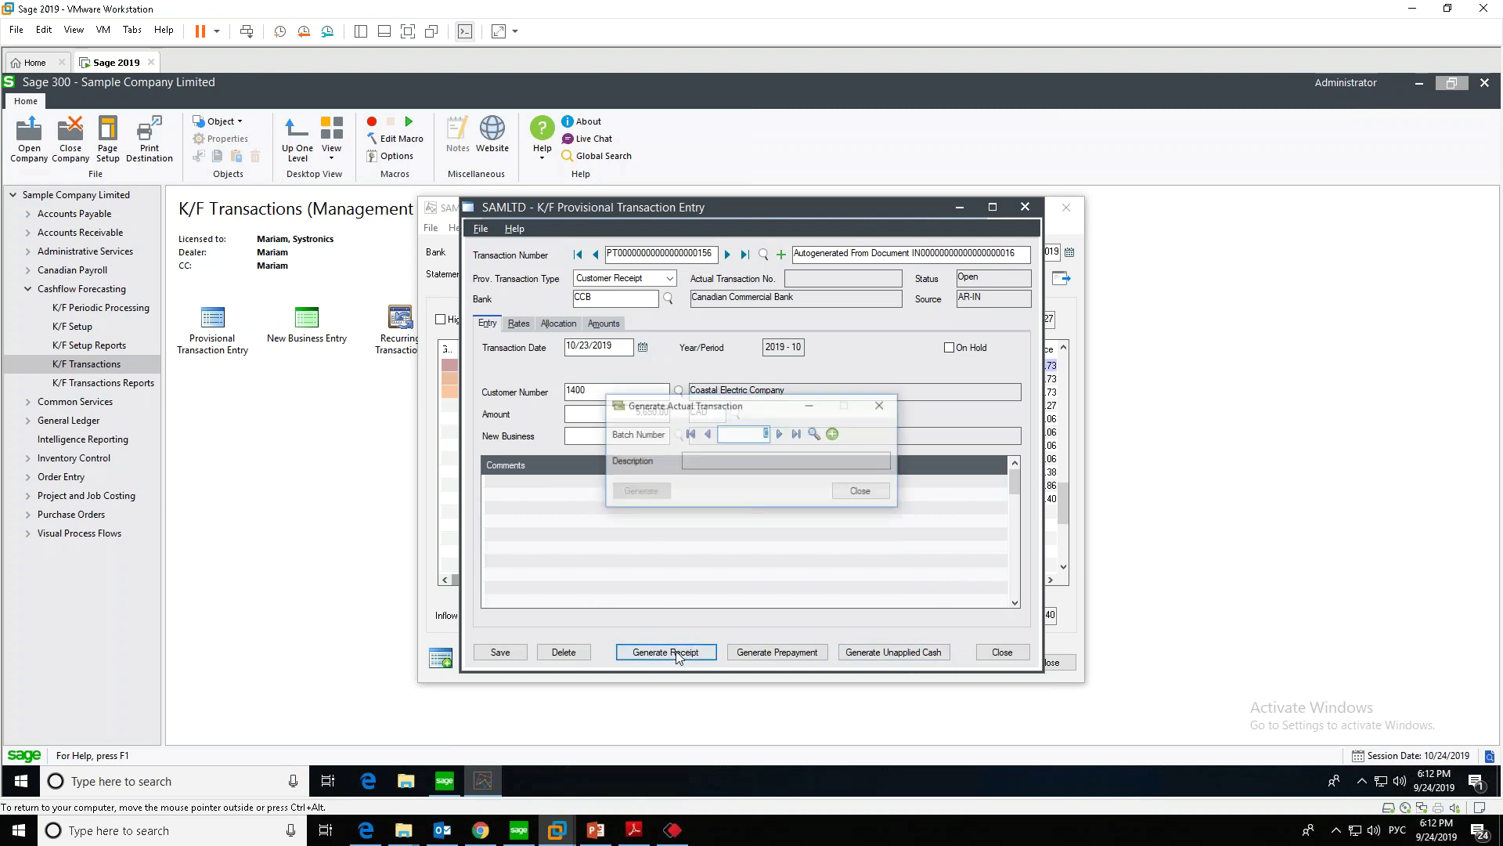
{"action": "left_click", "coordinate": [834, 435]}
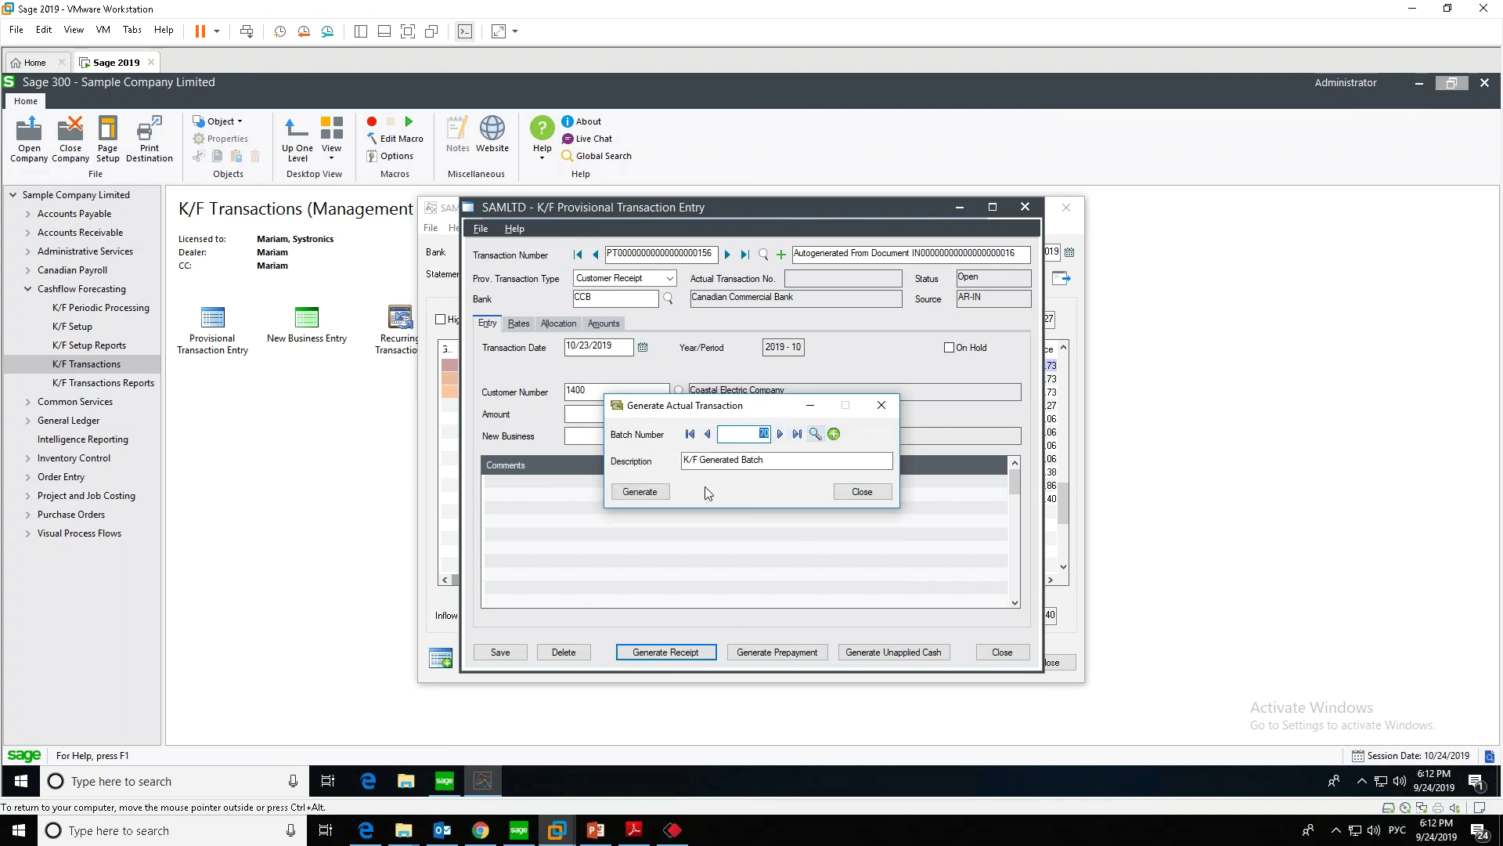
{"action": "left_click", "coordinate": [644, 494]}
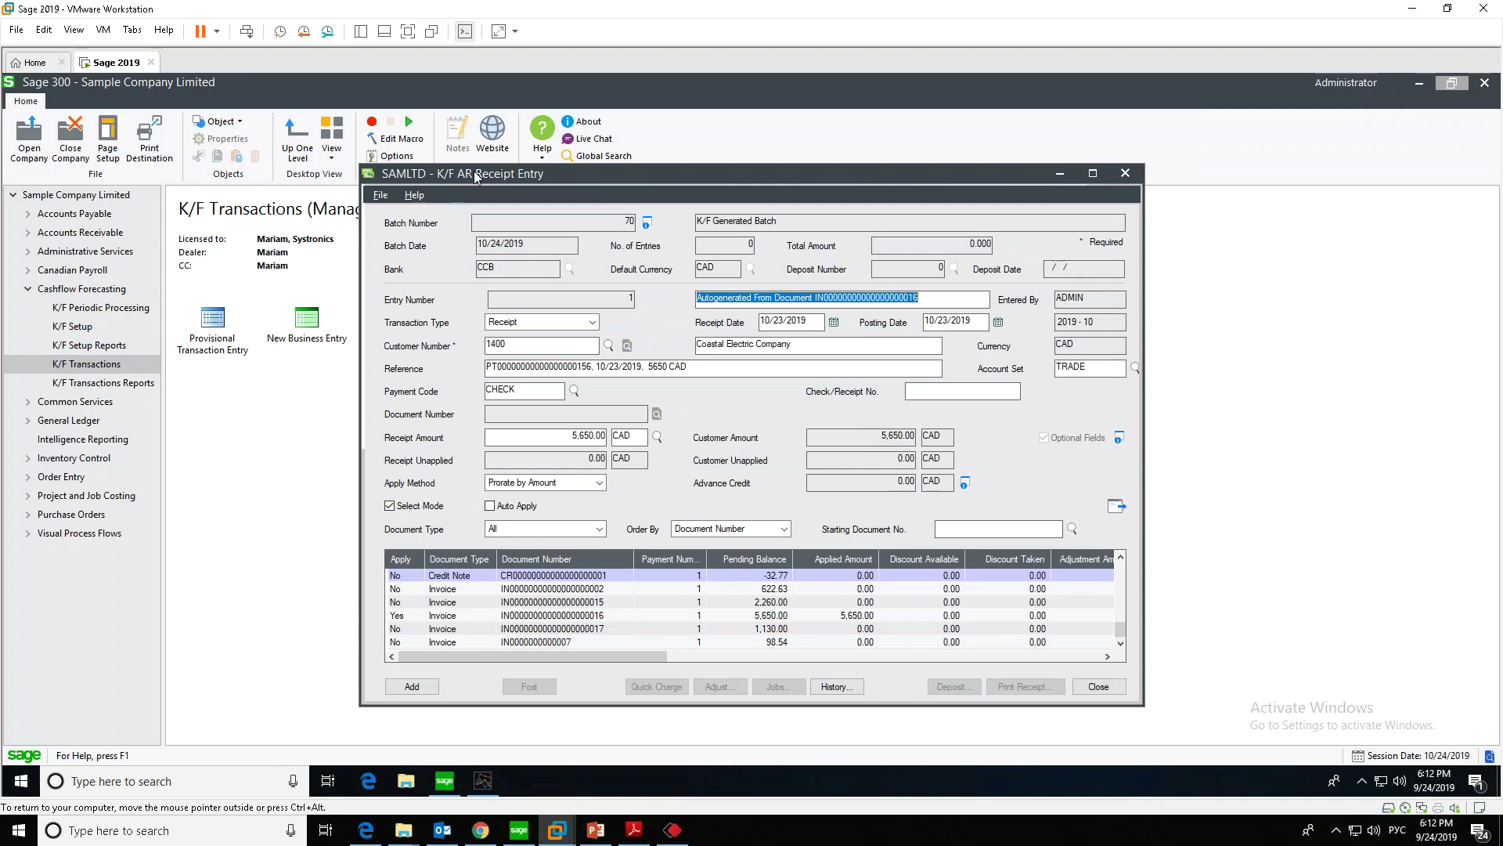
Add the generated A/R receipt entry and post its batch, dismissing the posting message
{"action": "left_click", "coordinate": [407, 618]}
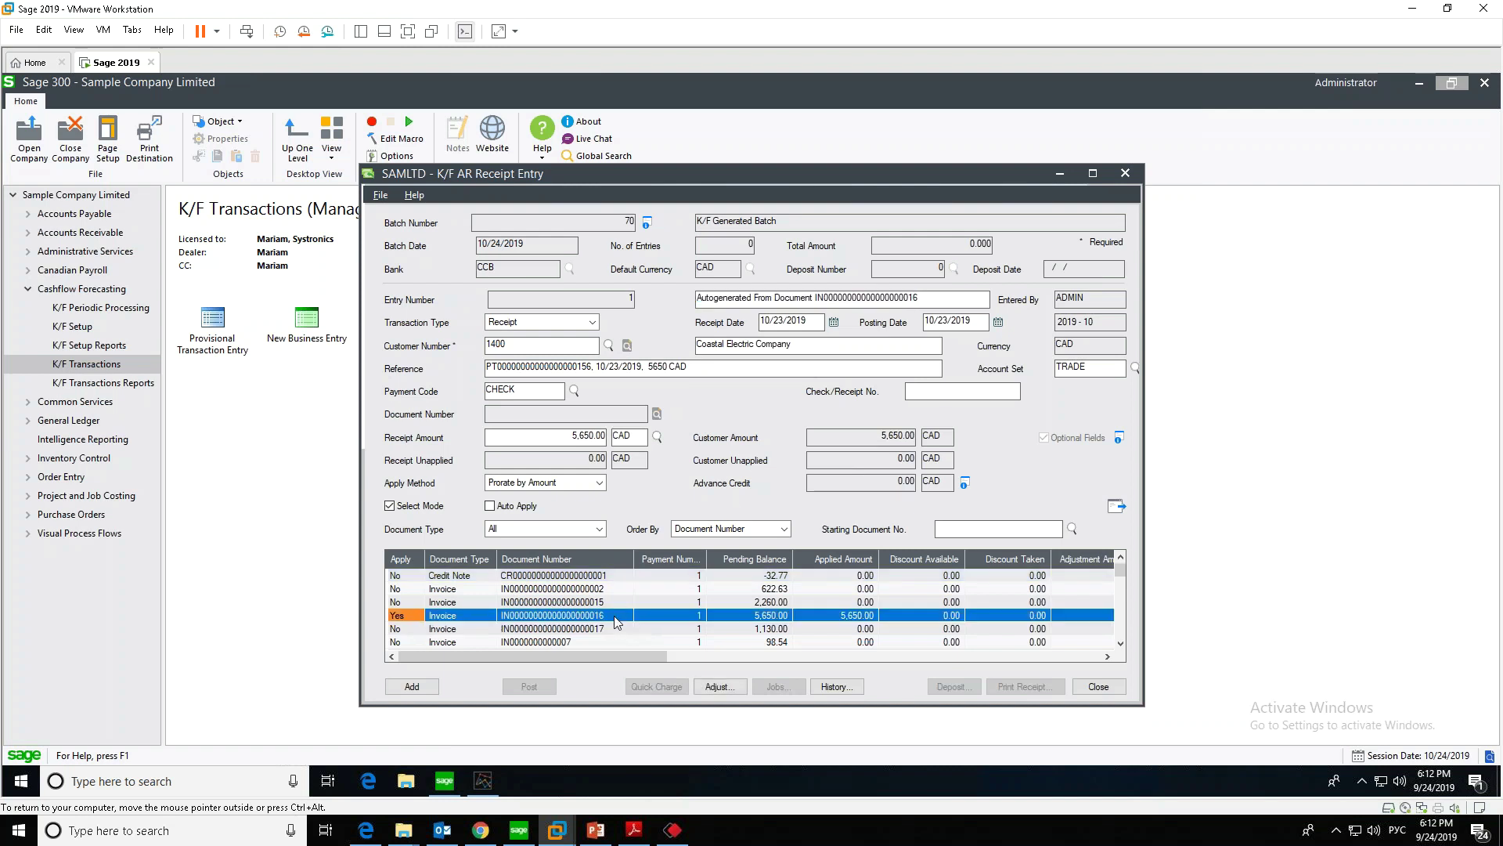
{"action": "left_click", "coordinate": [412, 686]}
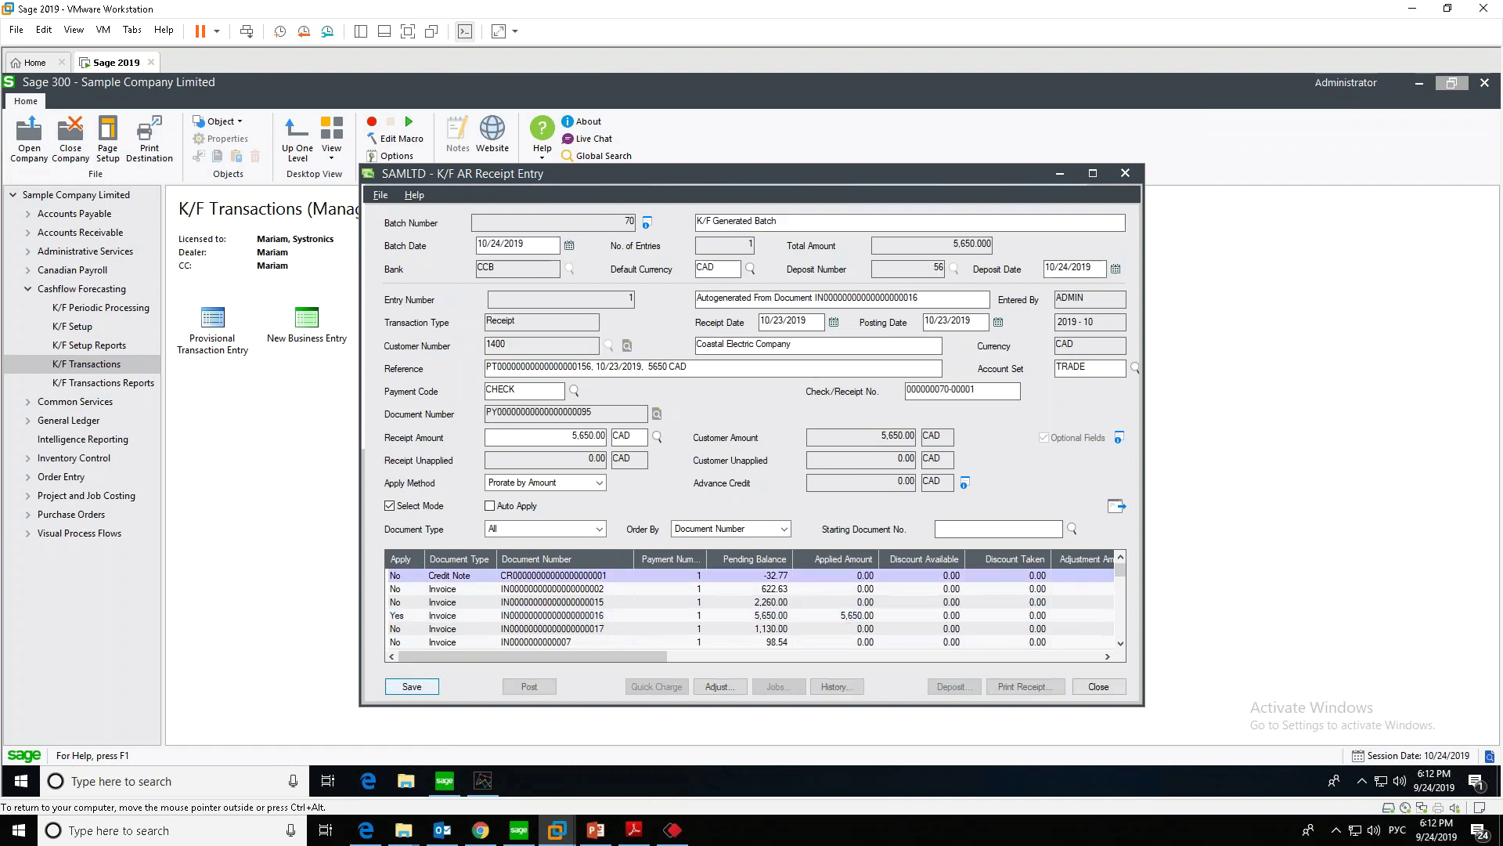
{"action": "left_click", "coordinate": [529, 686]}
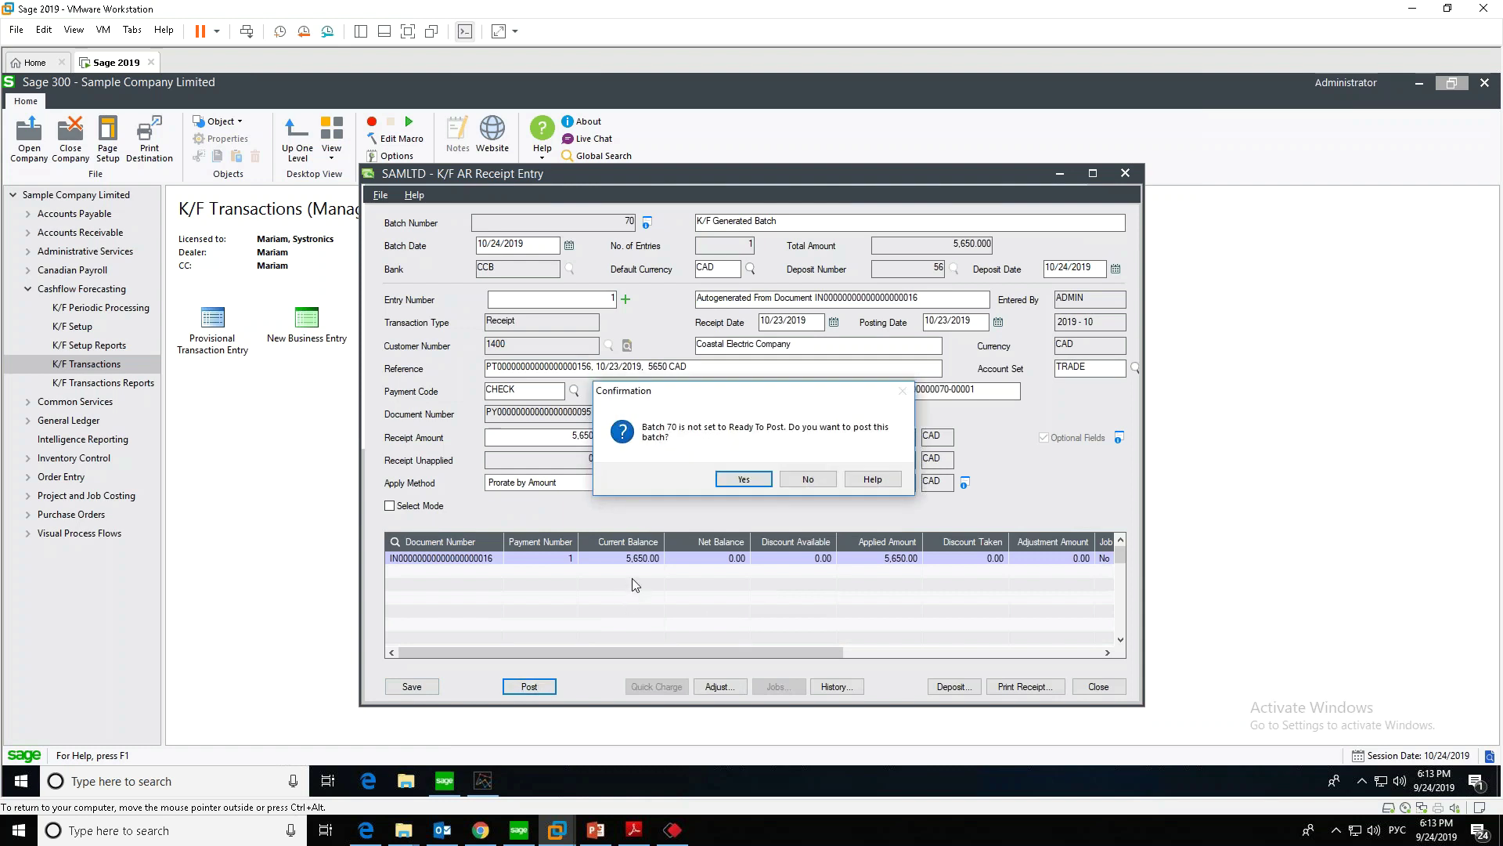
{"action": "left_click", "coordinate": [744, 479]}
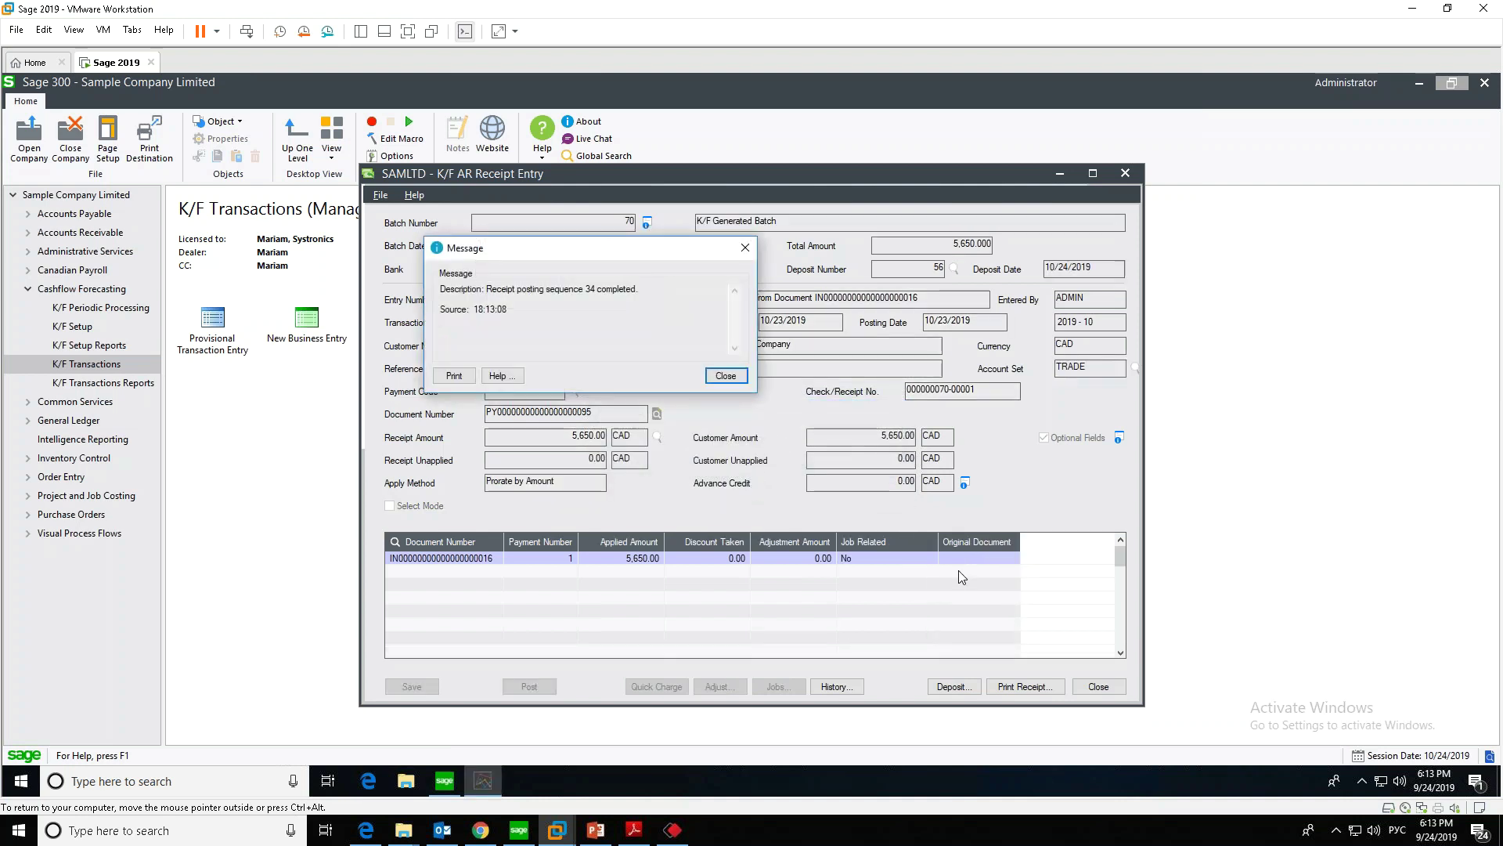
{"action": "left_click", "coordinate": [726, 376]}
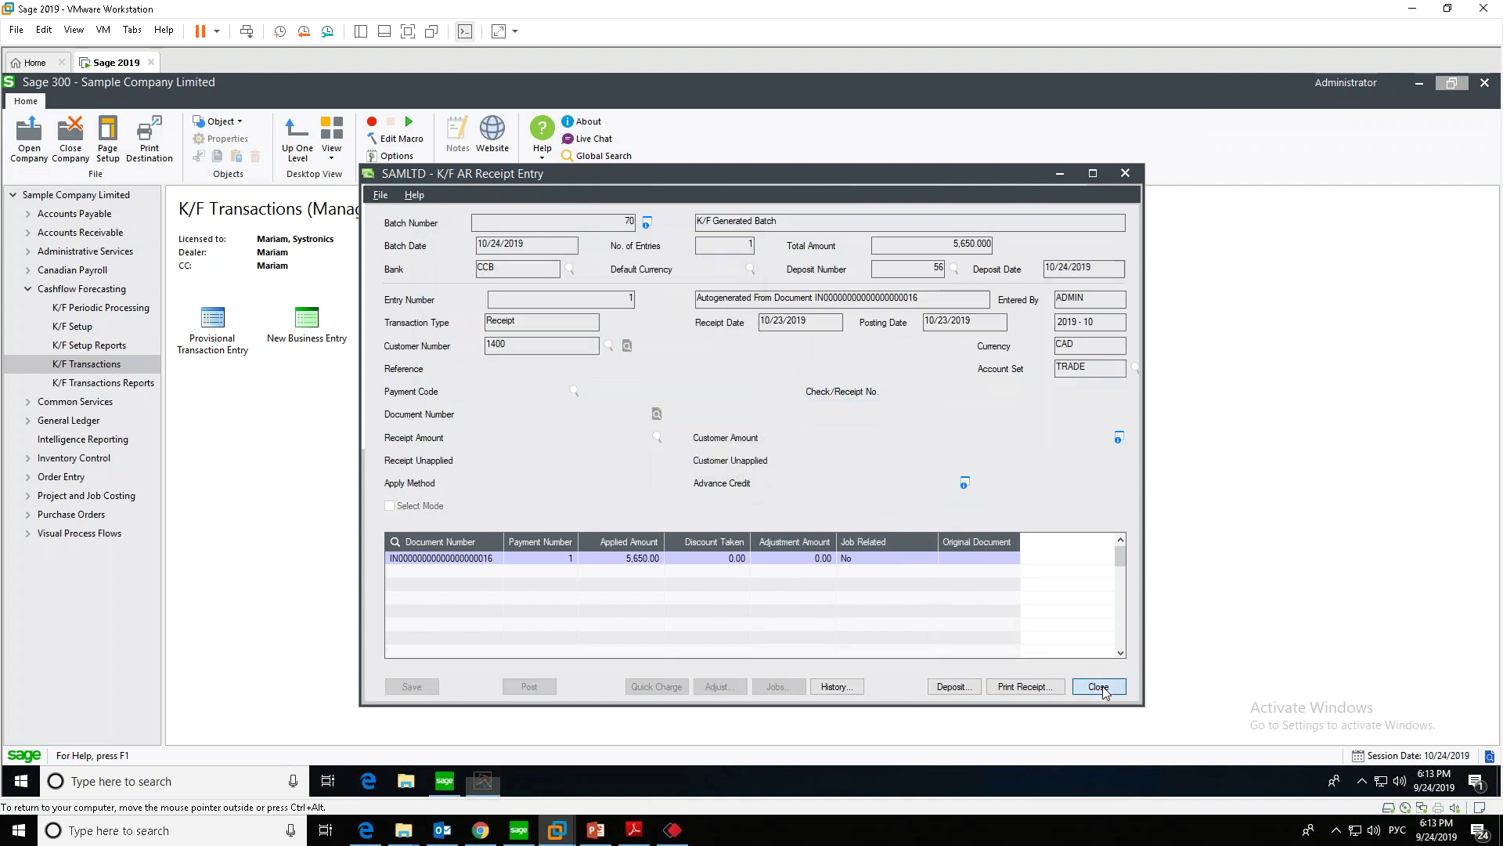
Close the receipt entry, the provisional transaction entry and the management console
{"action": "left_click", "coordinate": [1100, 688]}
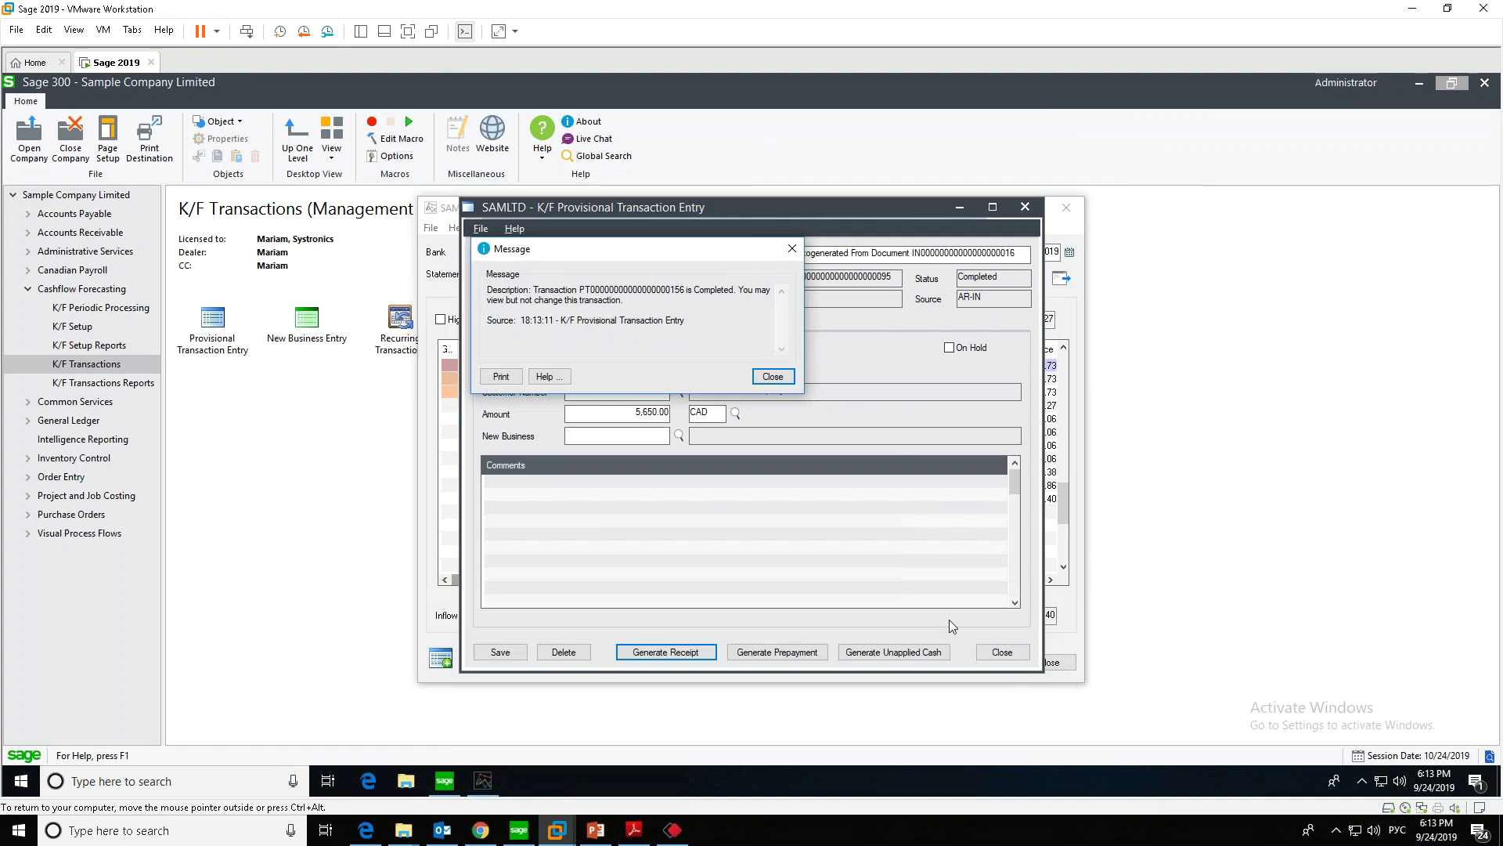
{"action": "left_click", "coordinate": [773, 376]}
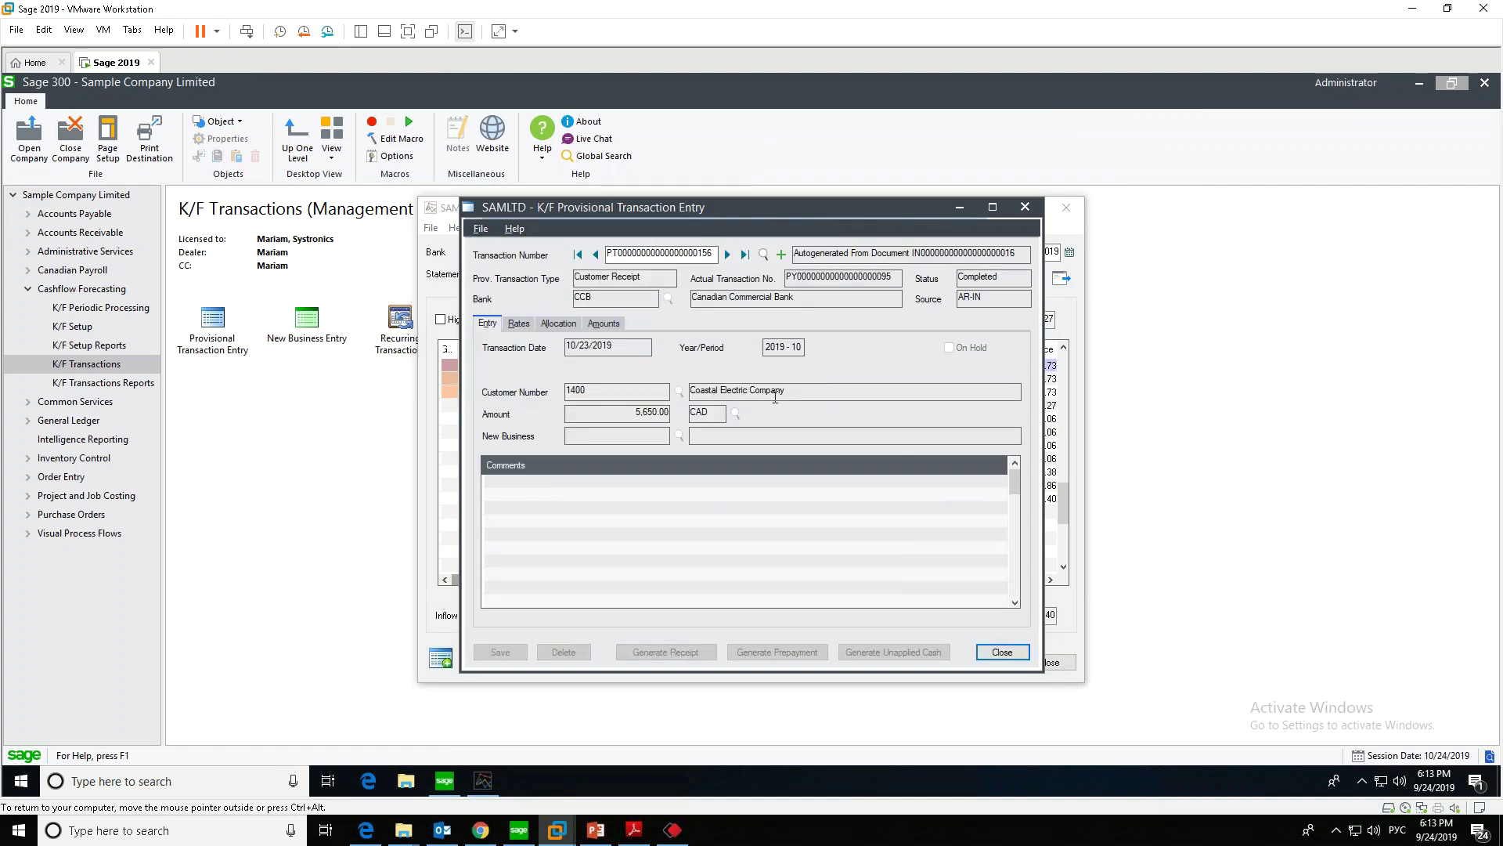
{"action": "left_click", "coordinate": [1002, 651]}
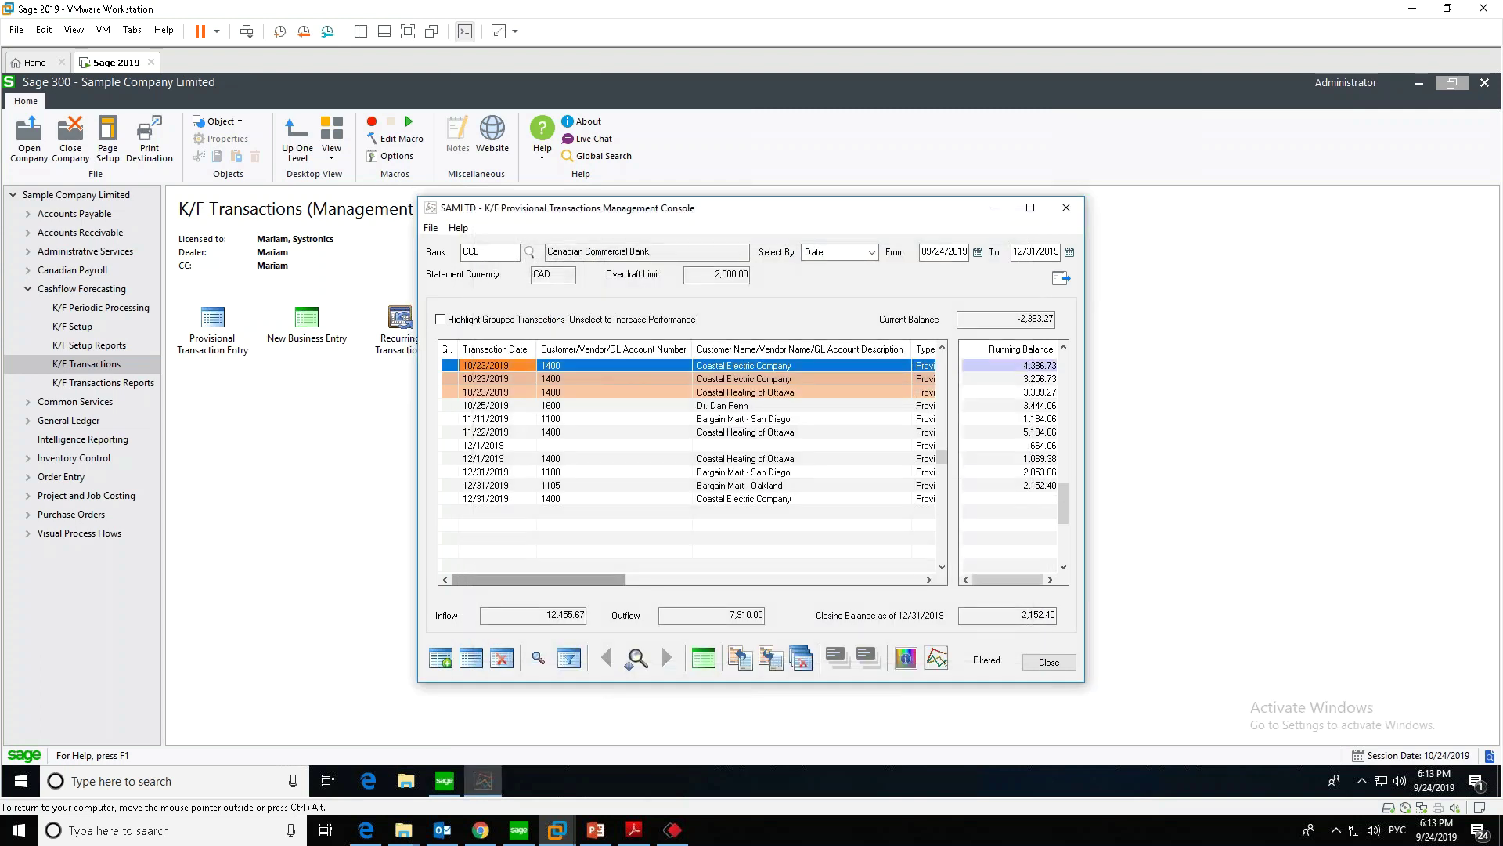
{"action": "left_click", "coordinate": [1048, 661]}
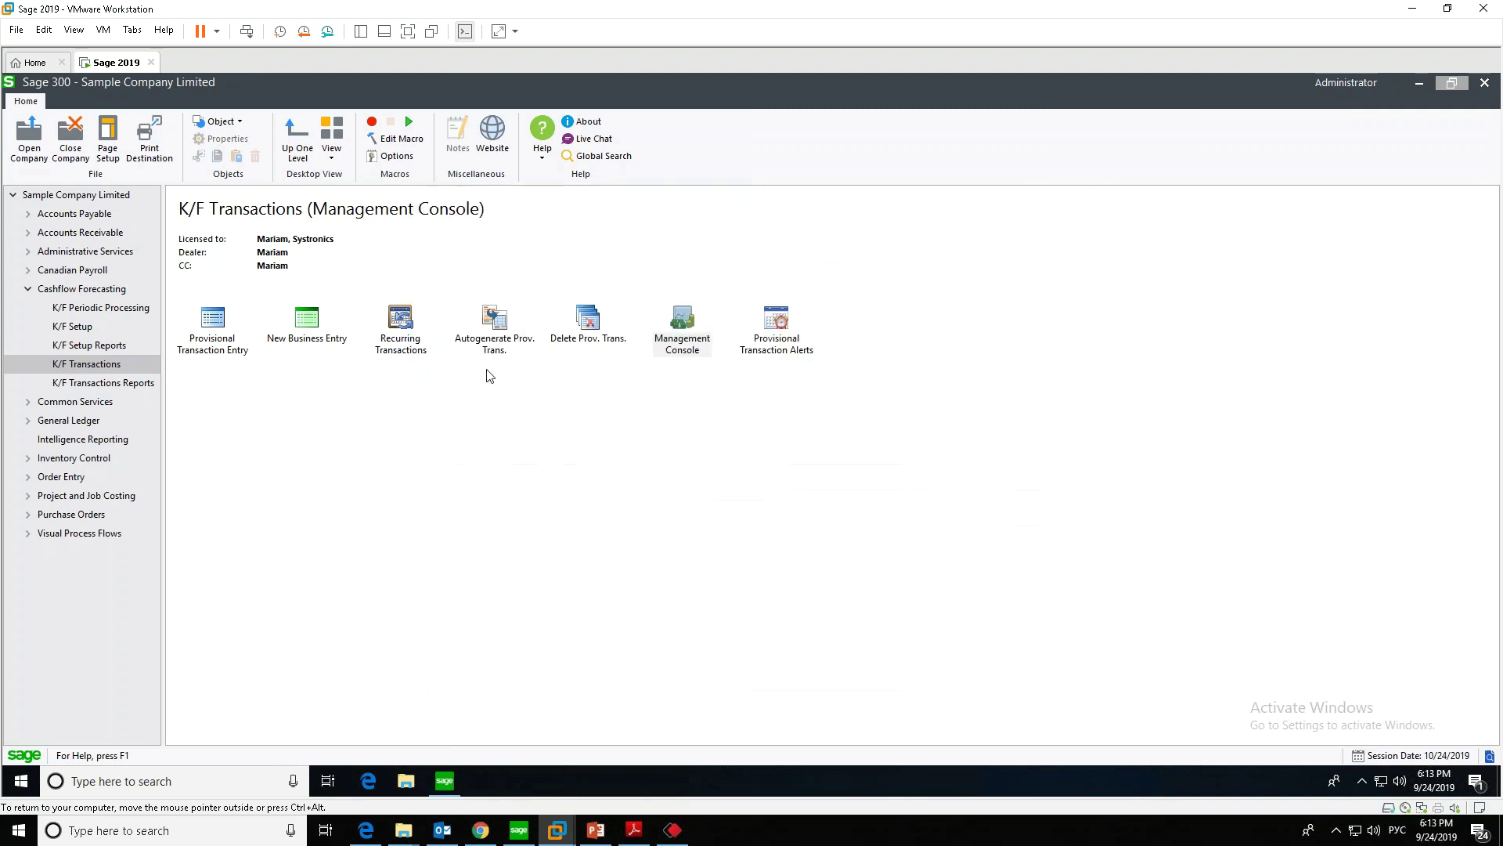
Start a recurring transaction with the code RENT and assign it the MONTHLY schedule
{"action": "double_click", "coordinate": [402, 322]}
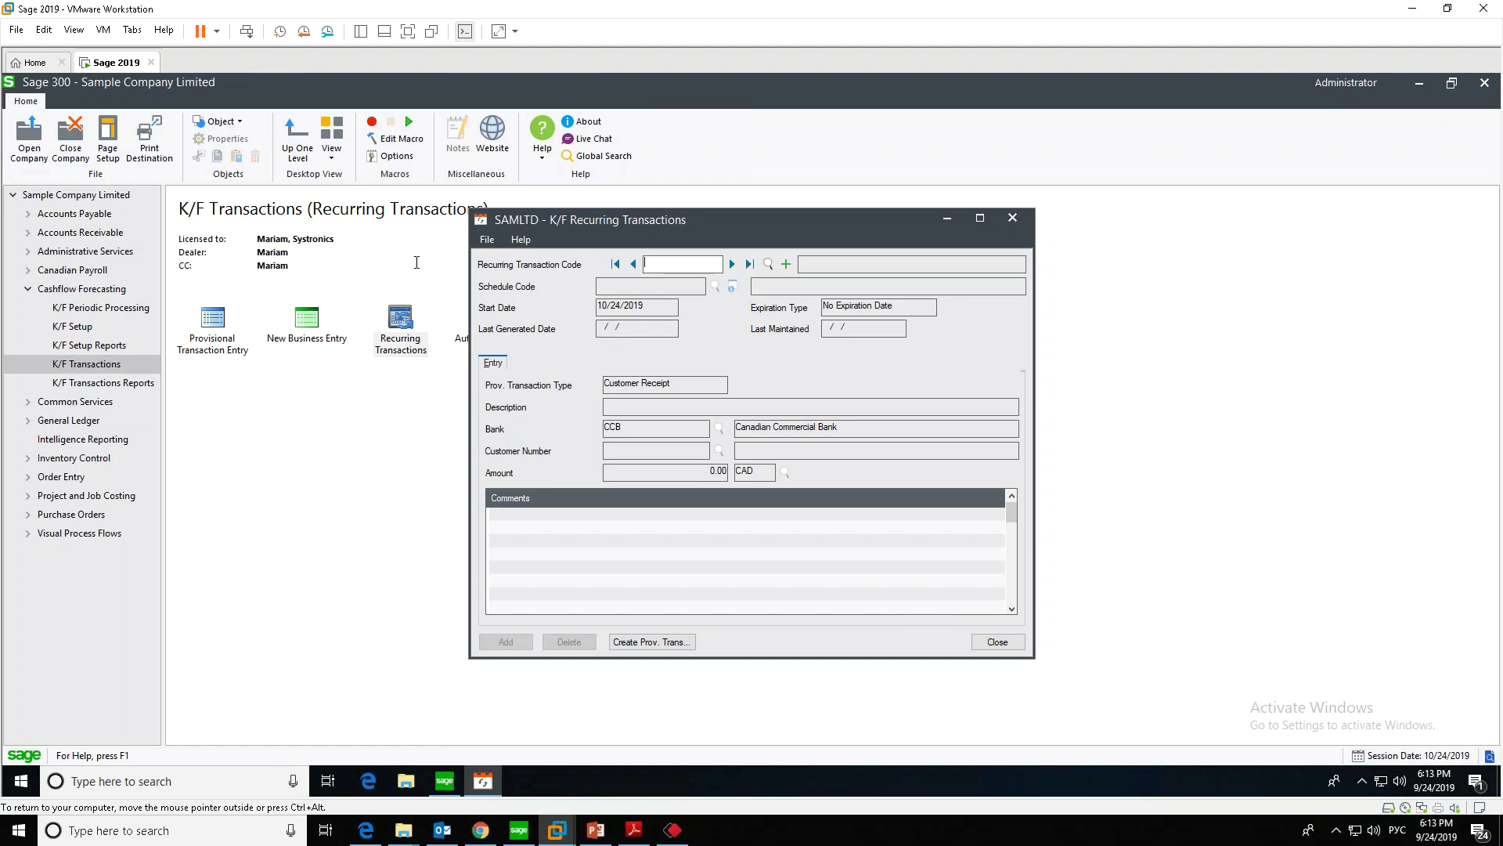
{"action": "type", "text": "NT"}
{"action": "key", "text": "Tab"}
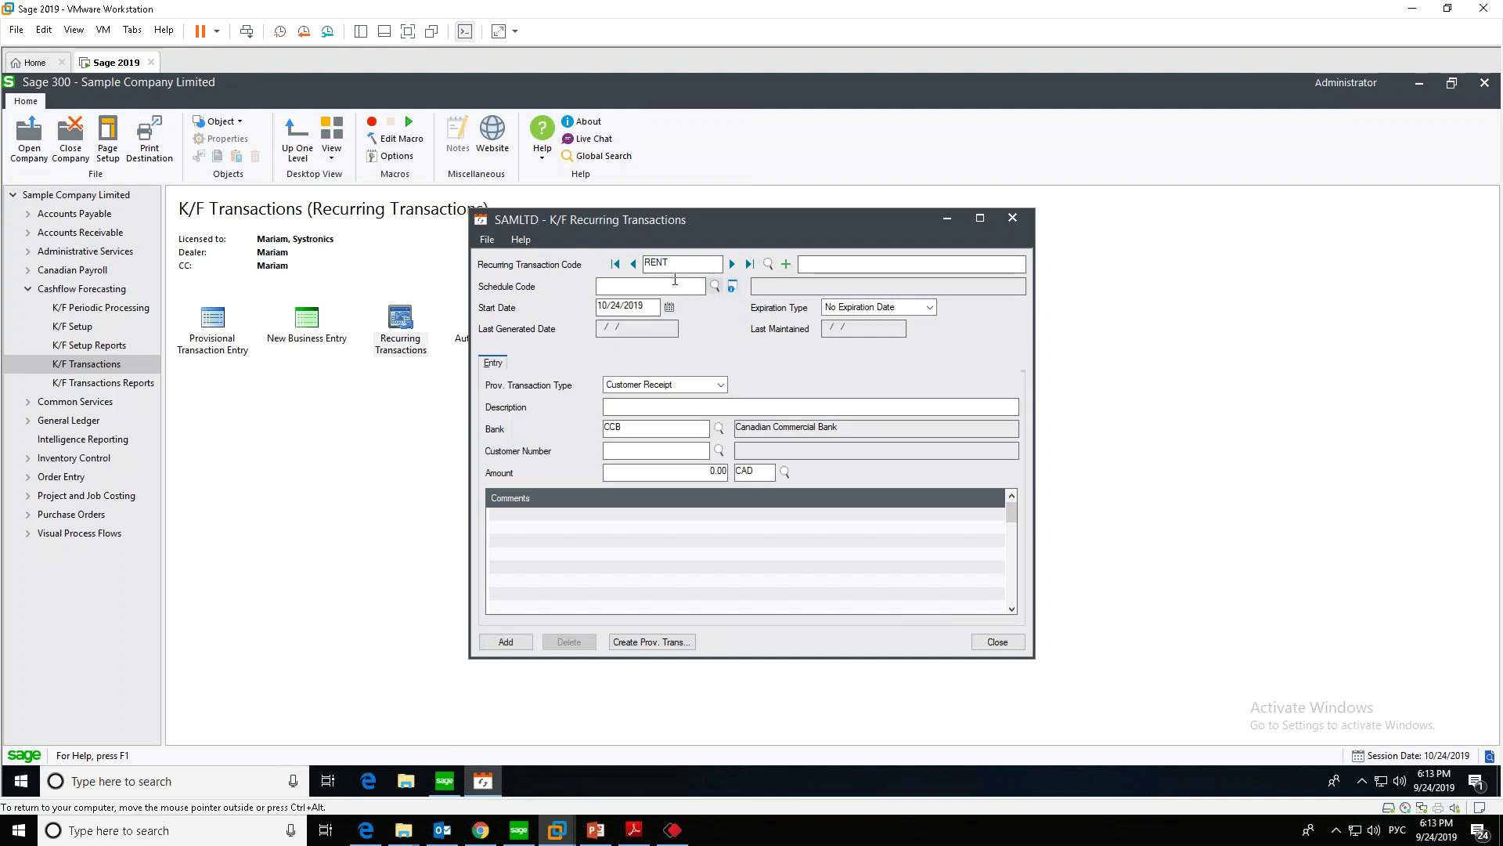
{"action": "left_click", "coordinate": [715, 286]}
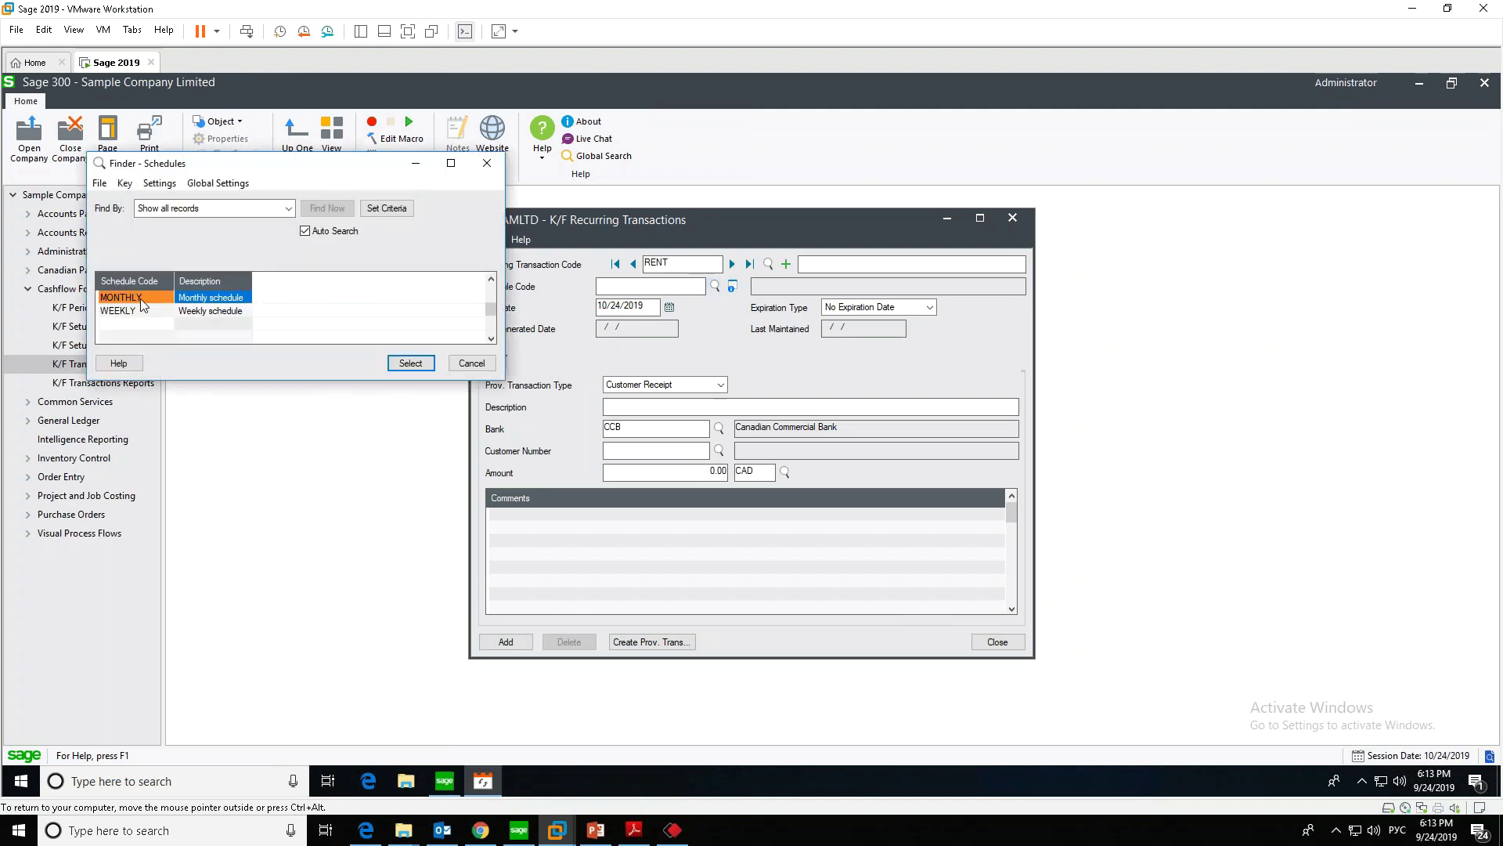
{"action": "double_click", "coordinate": [142, 304]}
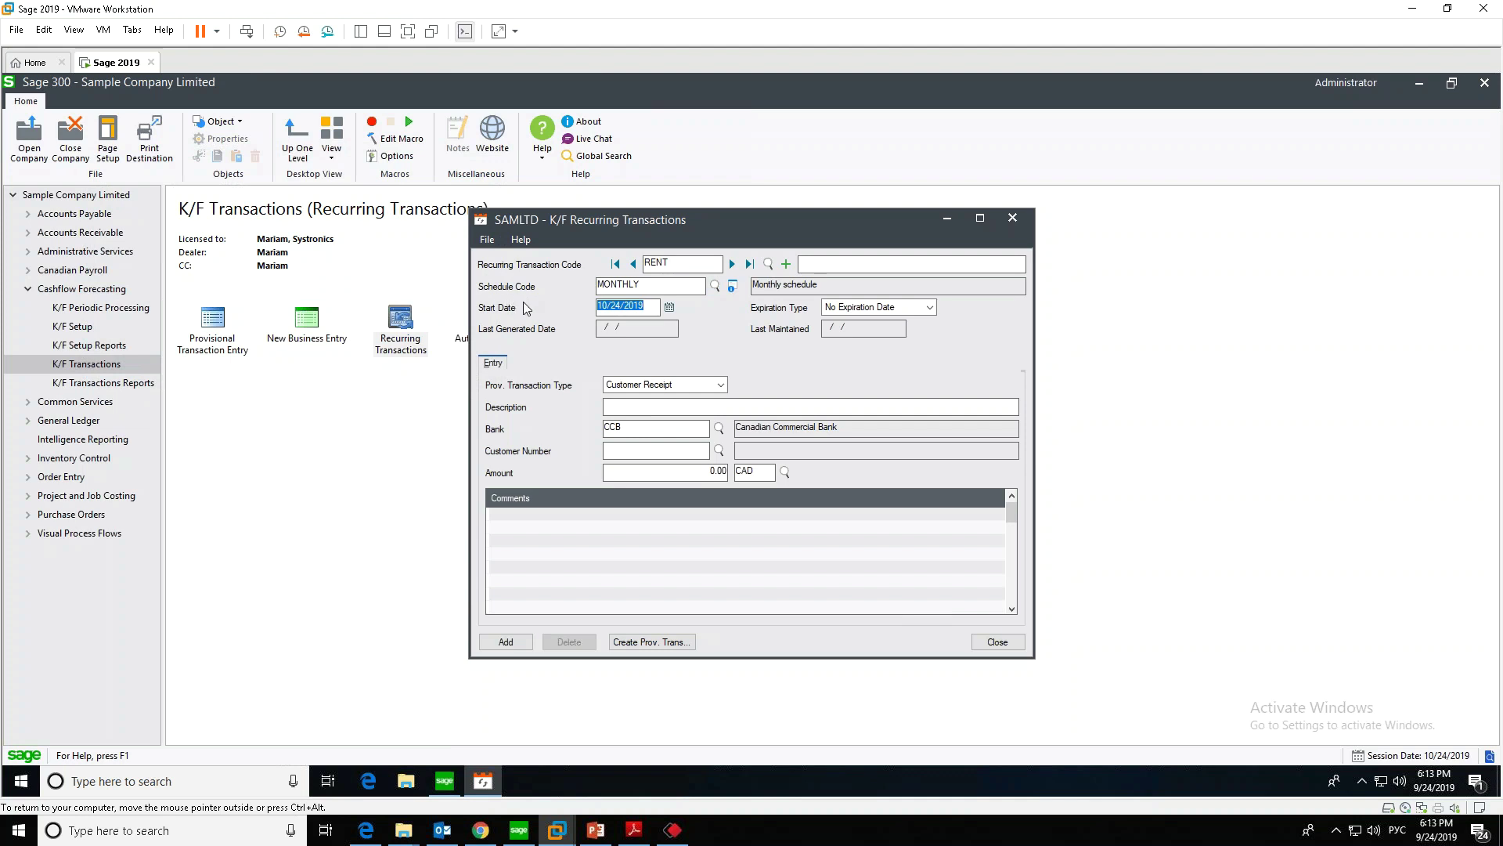
Set the RENT recurring transaction's start date to 09/24/2019
{"action": "double_click", "coordinate": [608, 307]}
{"action": "type", "text": "09"}
{"action": "key", "text": "Tab"}
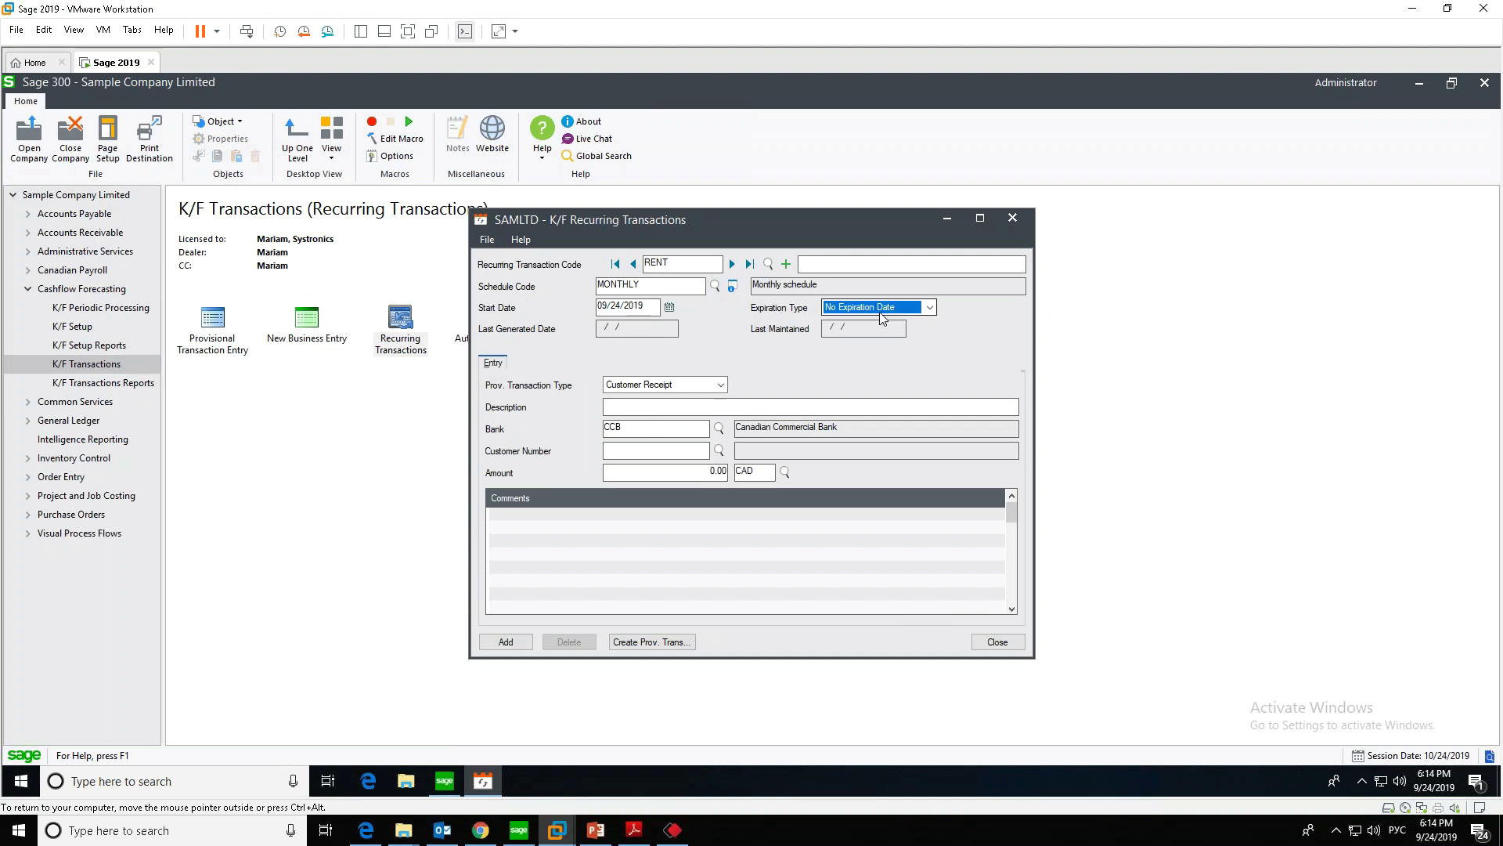
Make the RENT recurring transaction a Miscellaneous Entry of type Payment, remitted to "rent"
{"action": "left_click", "coordinate": [645, 384]}
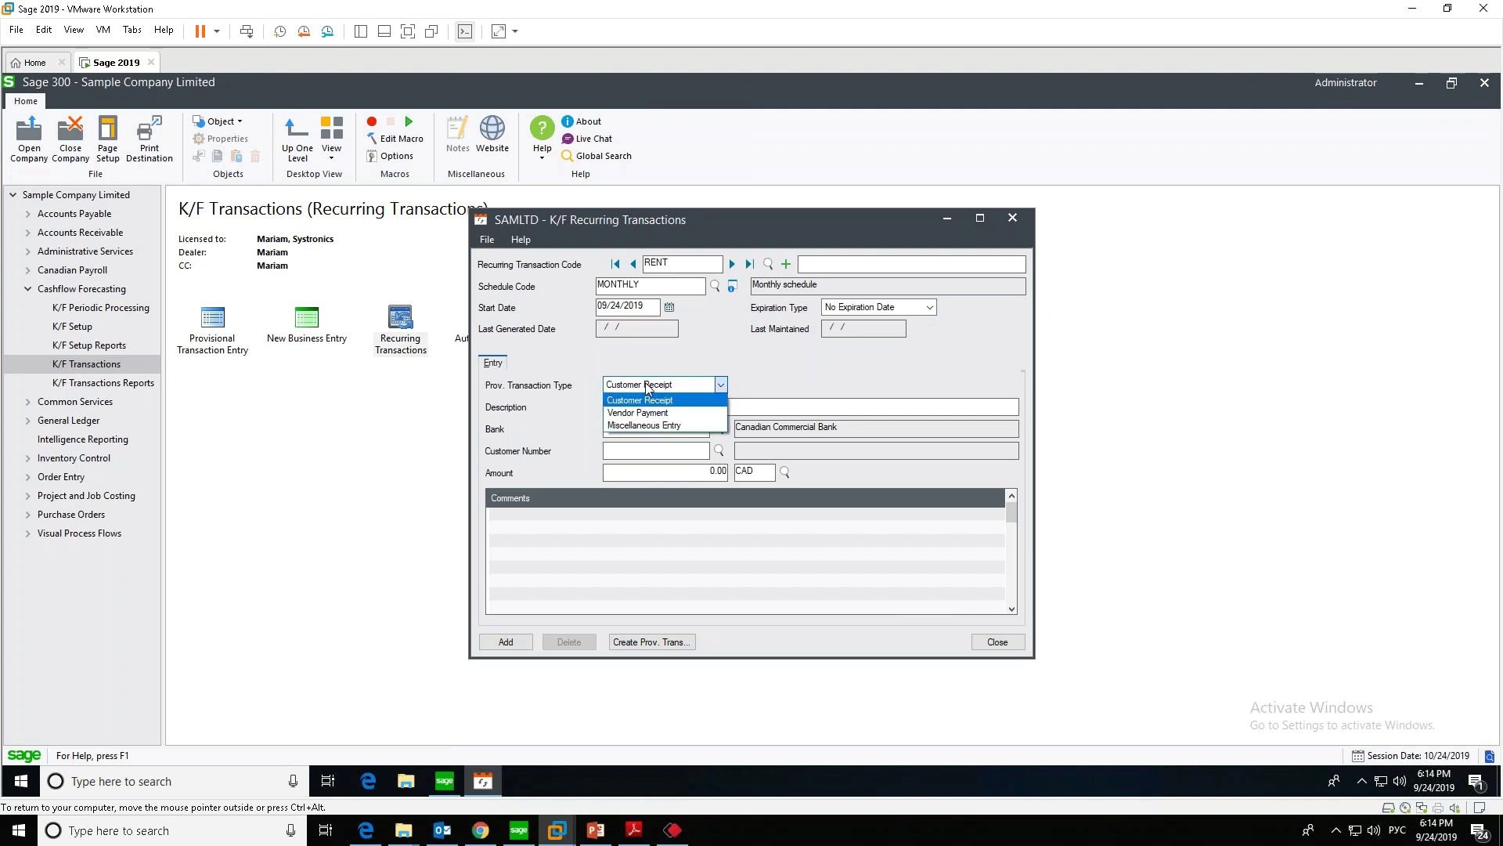
{"action": "left_click", "coordinate": [634, 426]}
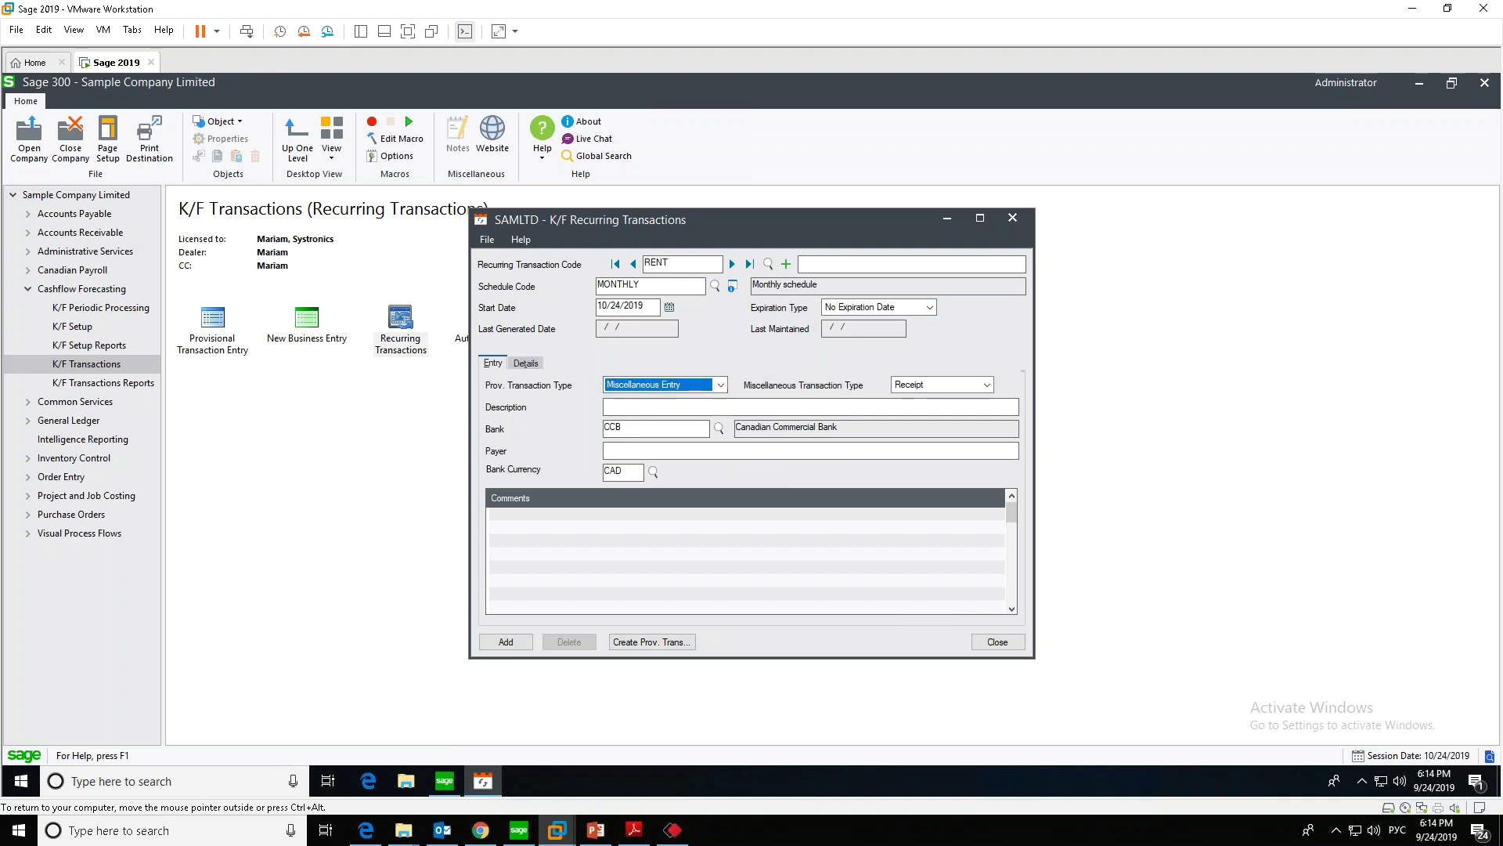
{"action": "left_click", "coordinate": [908, 385]}
{"action": "left_click", "coordinate": [908, 412]}
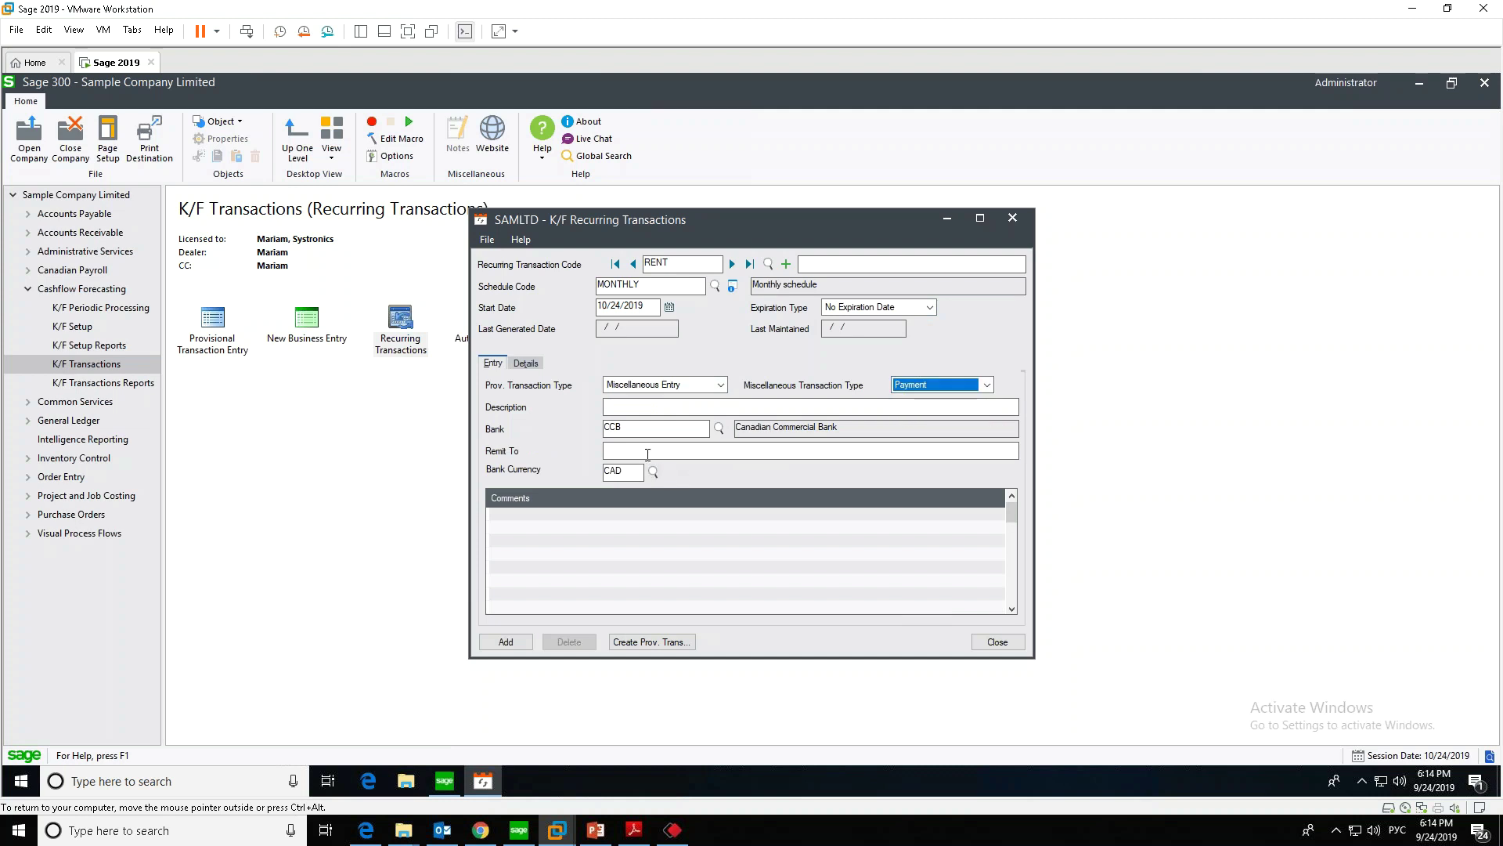
{"action": "left_click", "coordinate": [648, 452]}
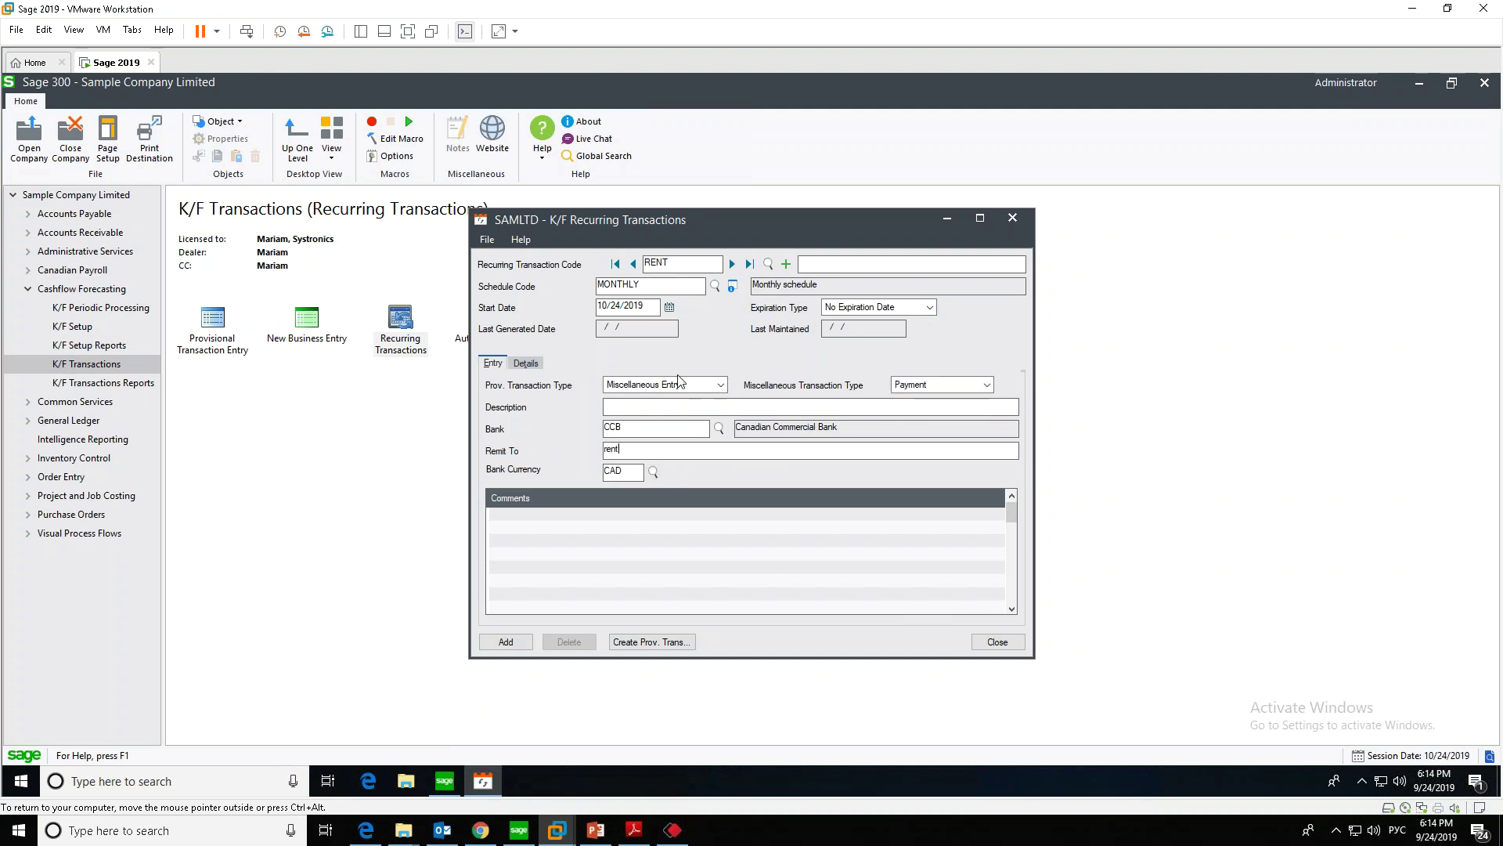
Enter a detail line for G/L account 6560 with an amount of 1,000.00 and add the recurring transaction
{"action": "left_click", "coordinate": [525, 363]}
{"action": "left_click", "coordinate": [654, 408]}
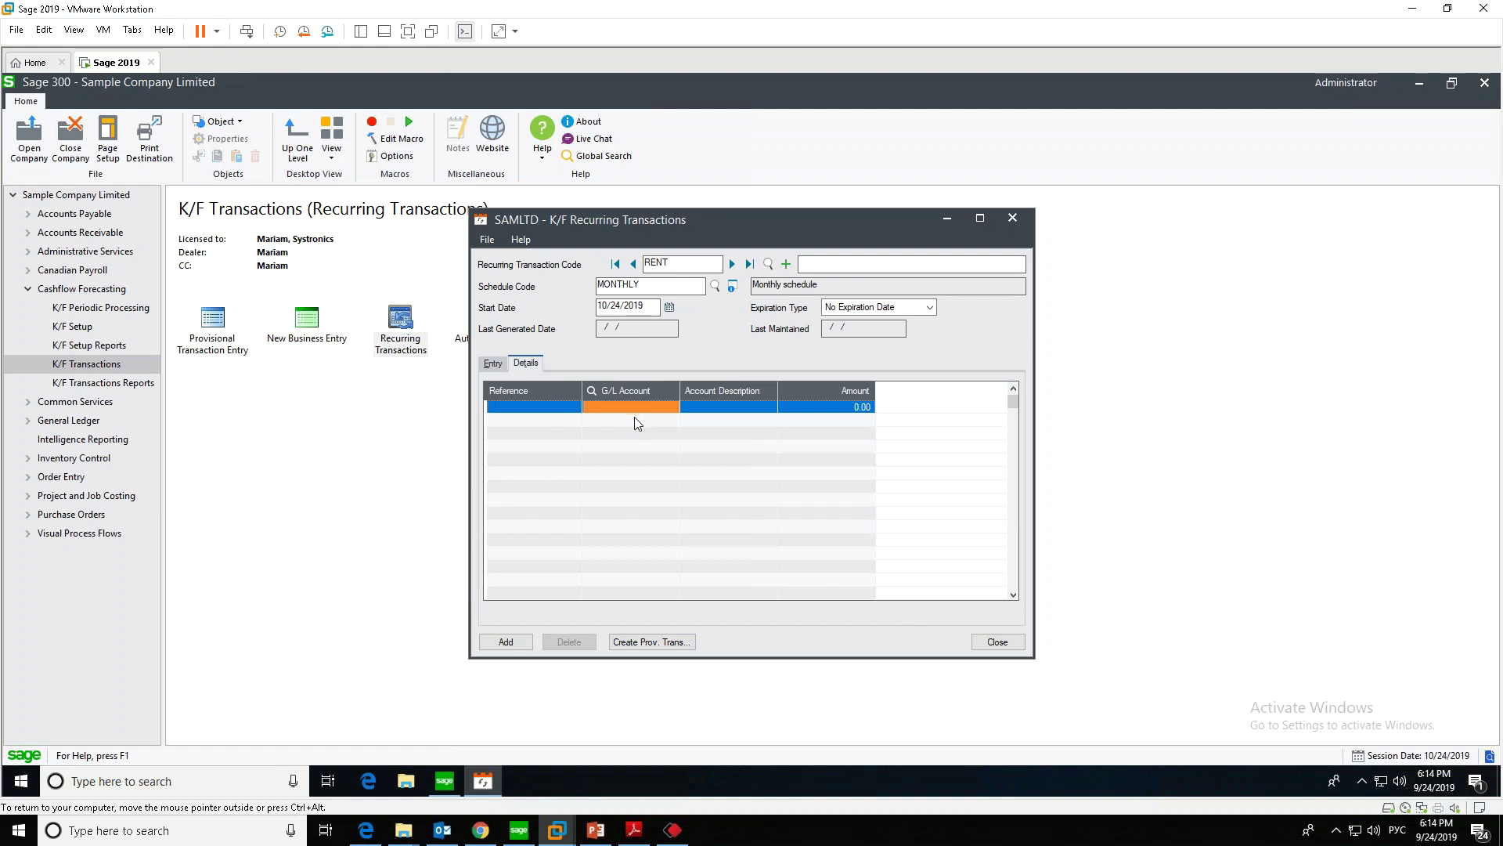
{"action": "type", "text": "6560"}
{"action": "key", "text": "Tab"}
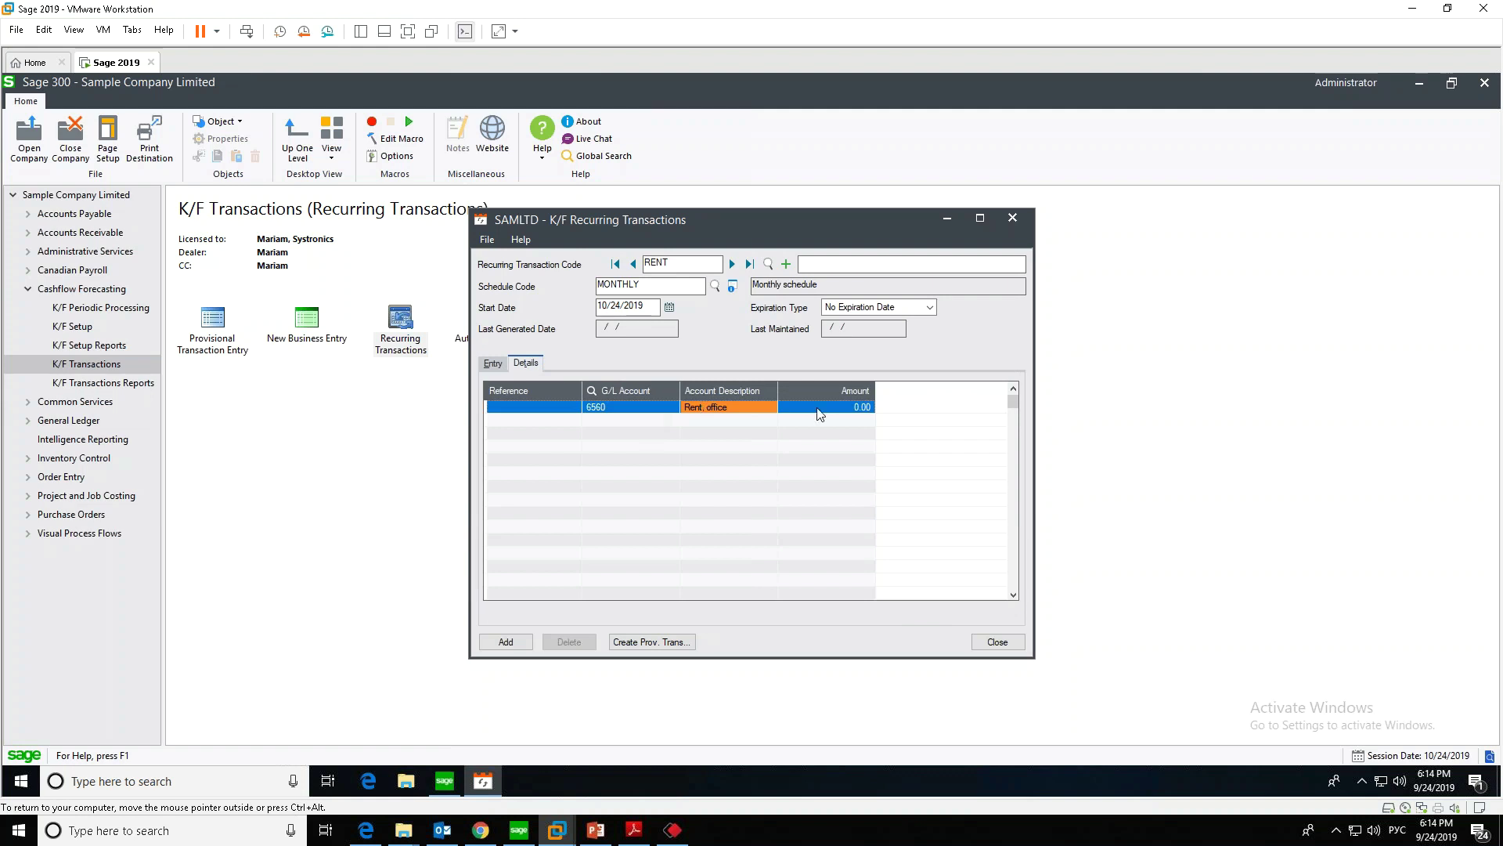
{"action": "left_click", "coordinate": [852, 406]}
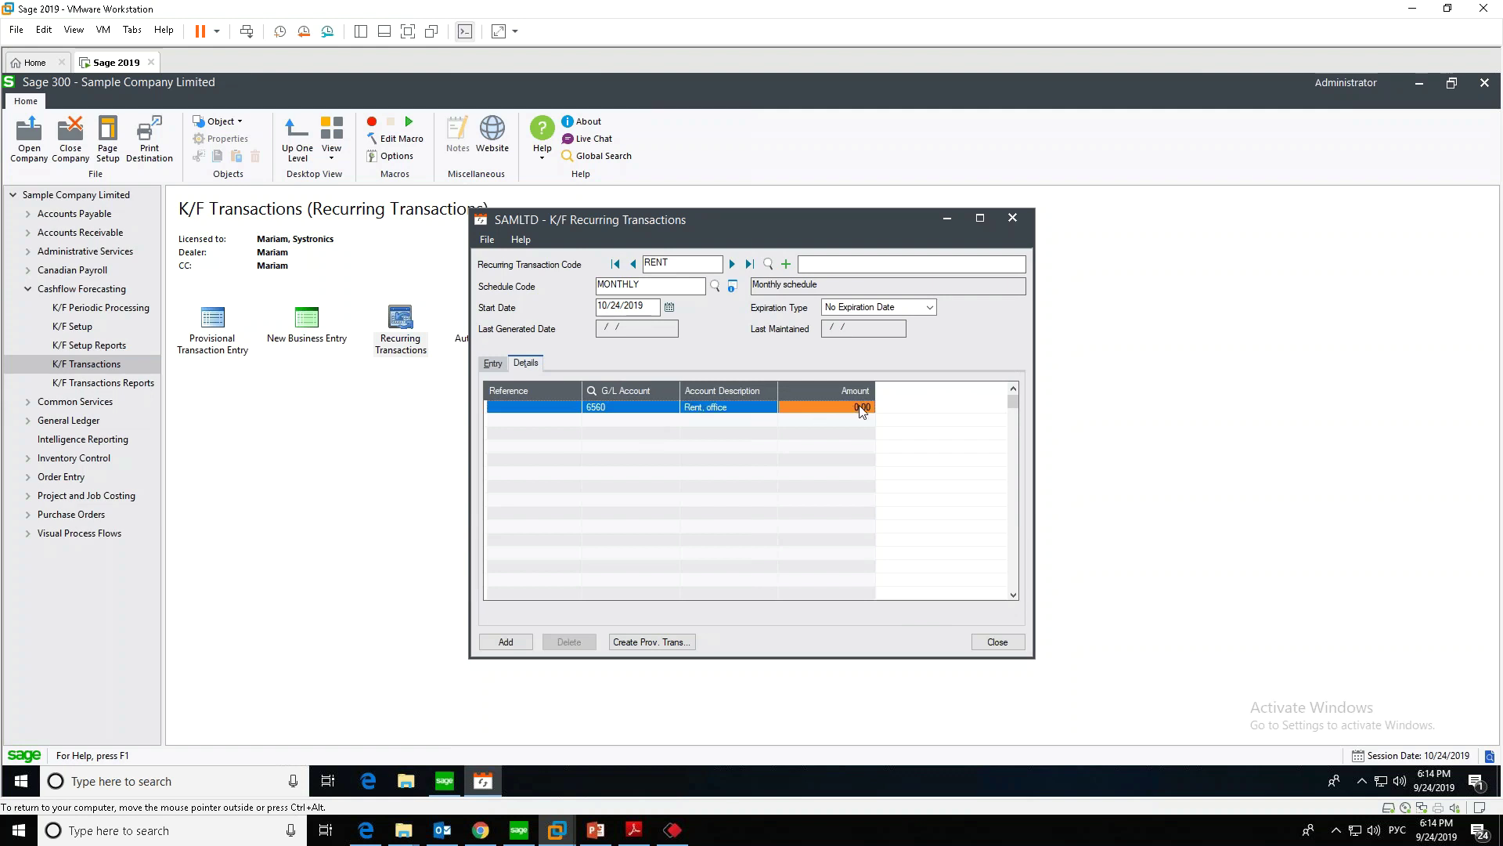
{"action": "type", "text": "1000"}
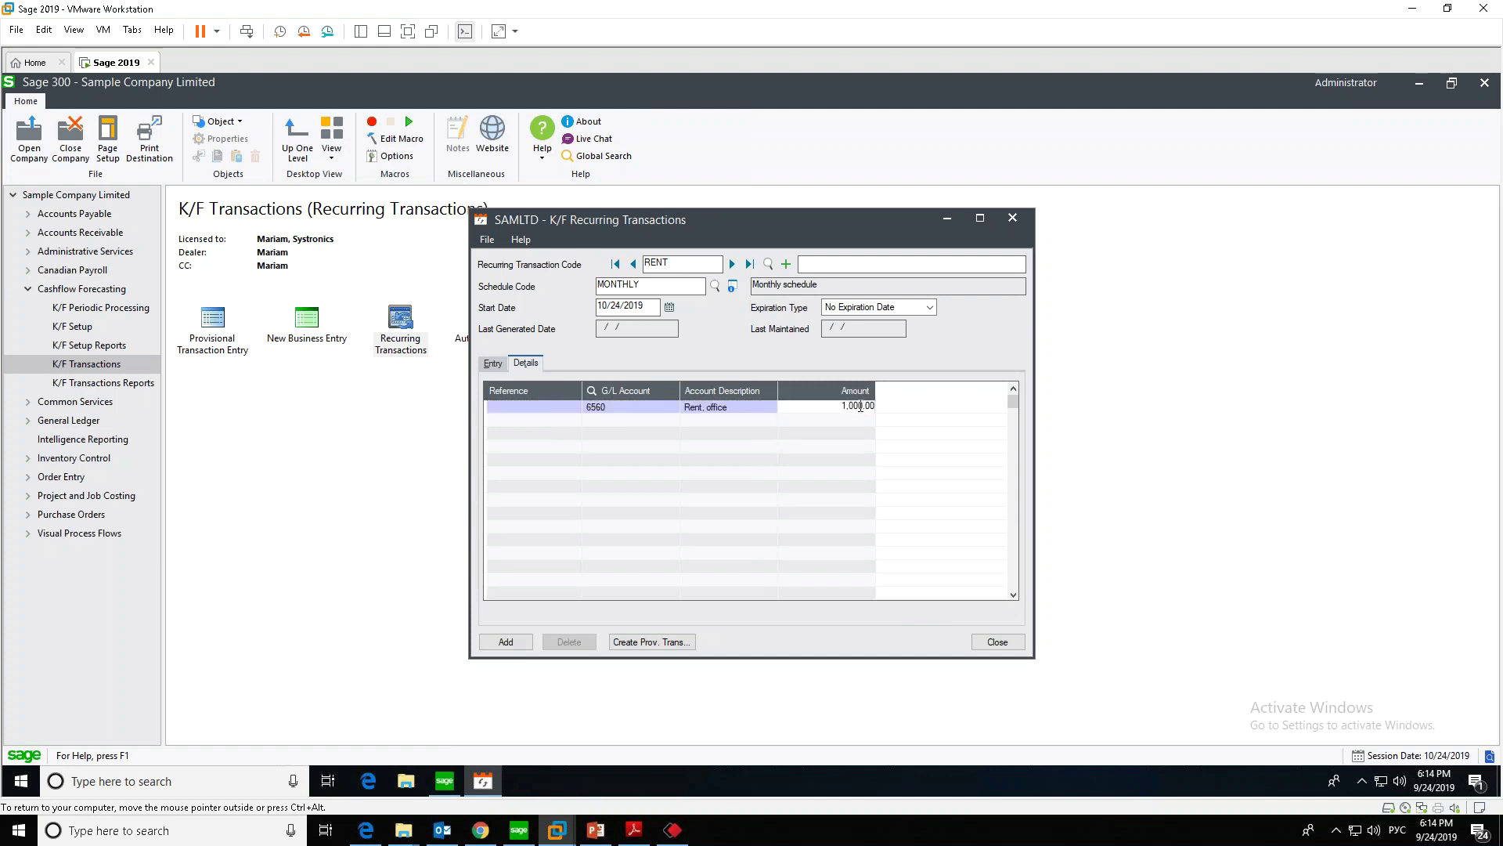
{"action": "key", "text": "Tab"}
{"action": "left_click", "coordinate": [637, 560]}
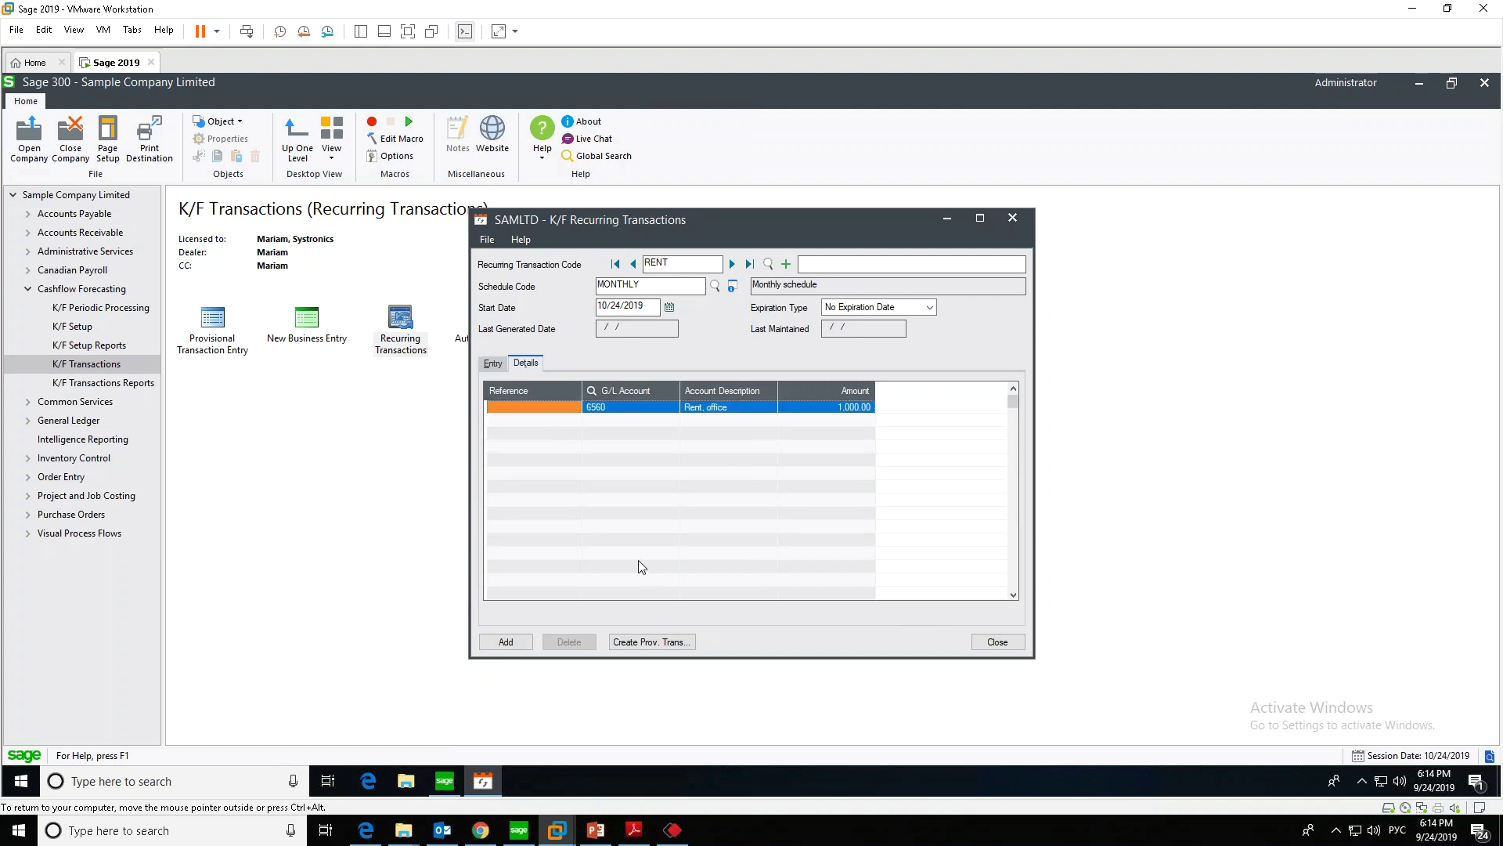
{"action": "left_click", "coordinate": [505, 642]}
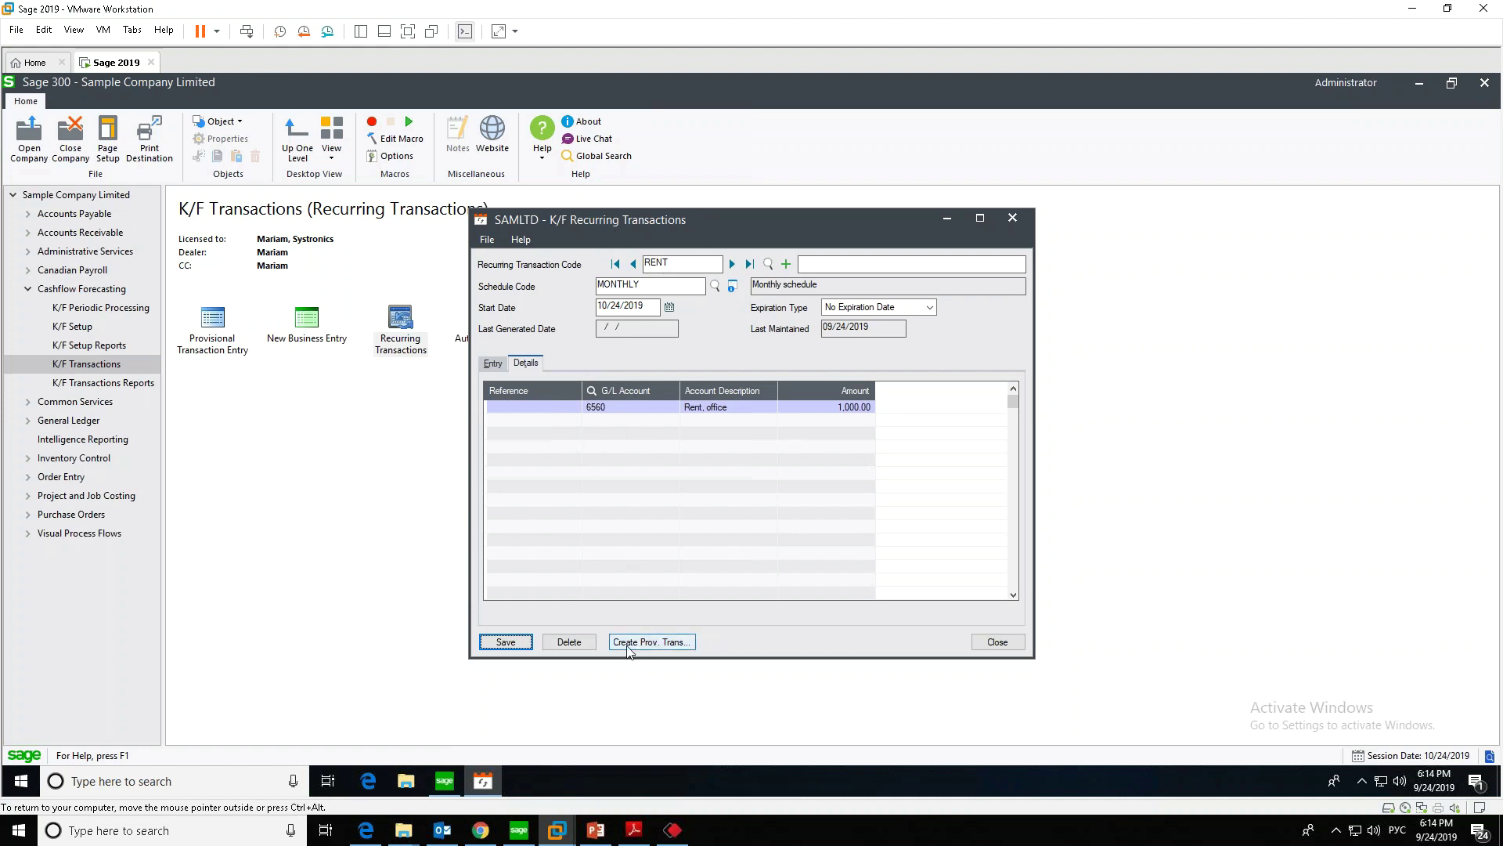
Create the provisional transactions for RENT up to 12/31/2019, dismiss the message and close the recurring transactions window
{"action": "left_click", "coordinate": [664, 645]}
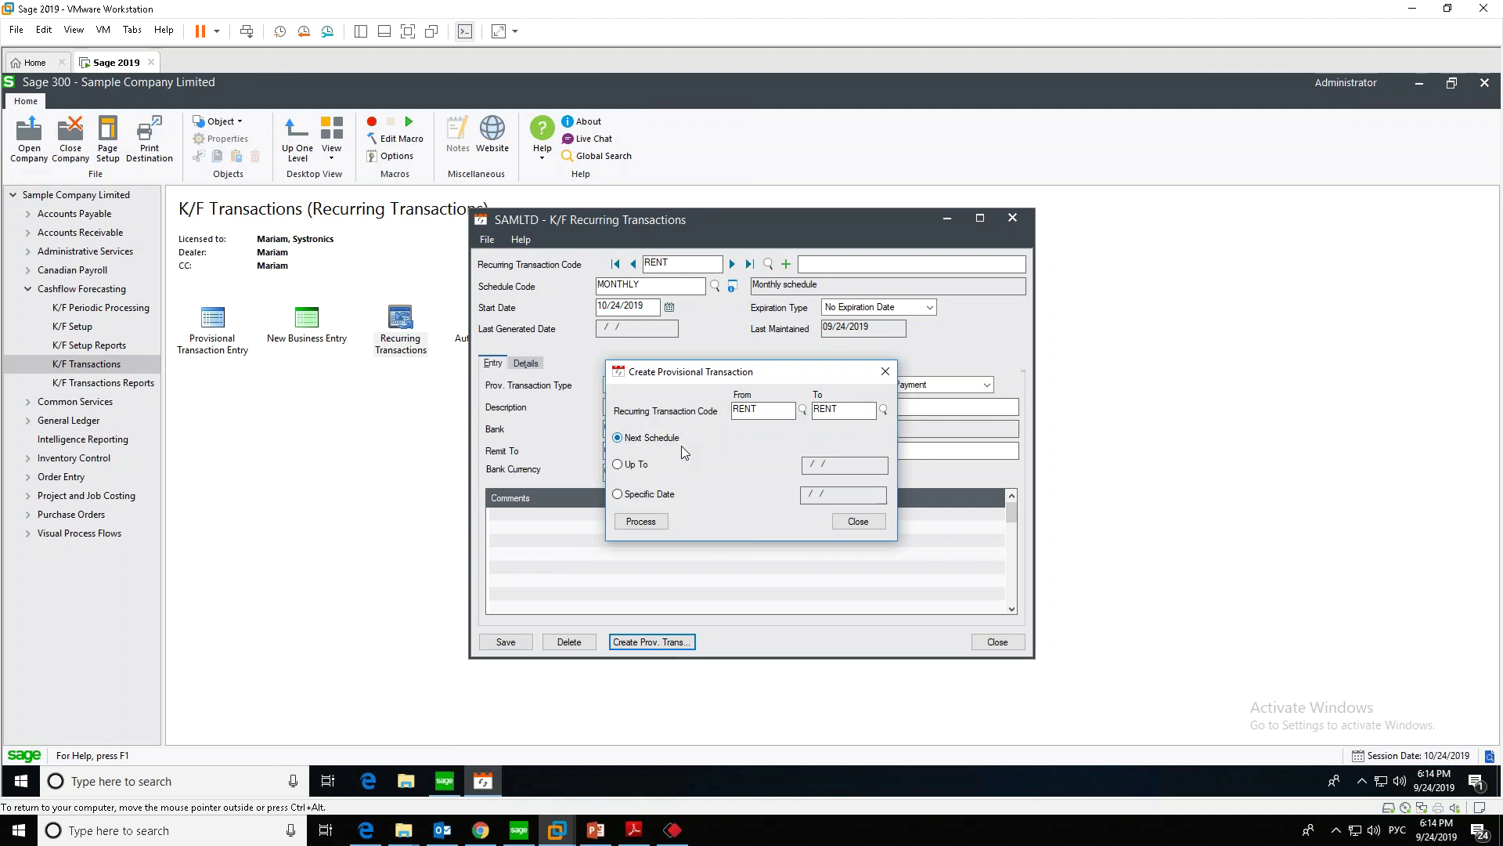
{"action": "left_click", "coordinate": [646, 469]}
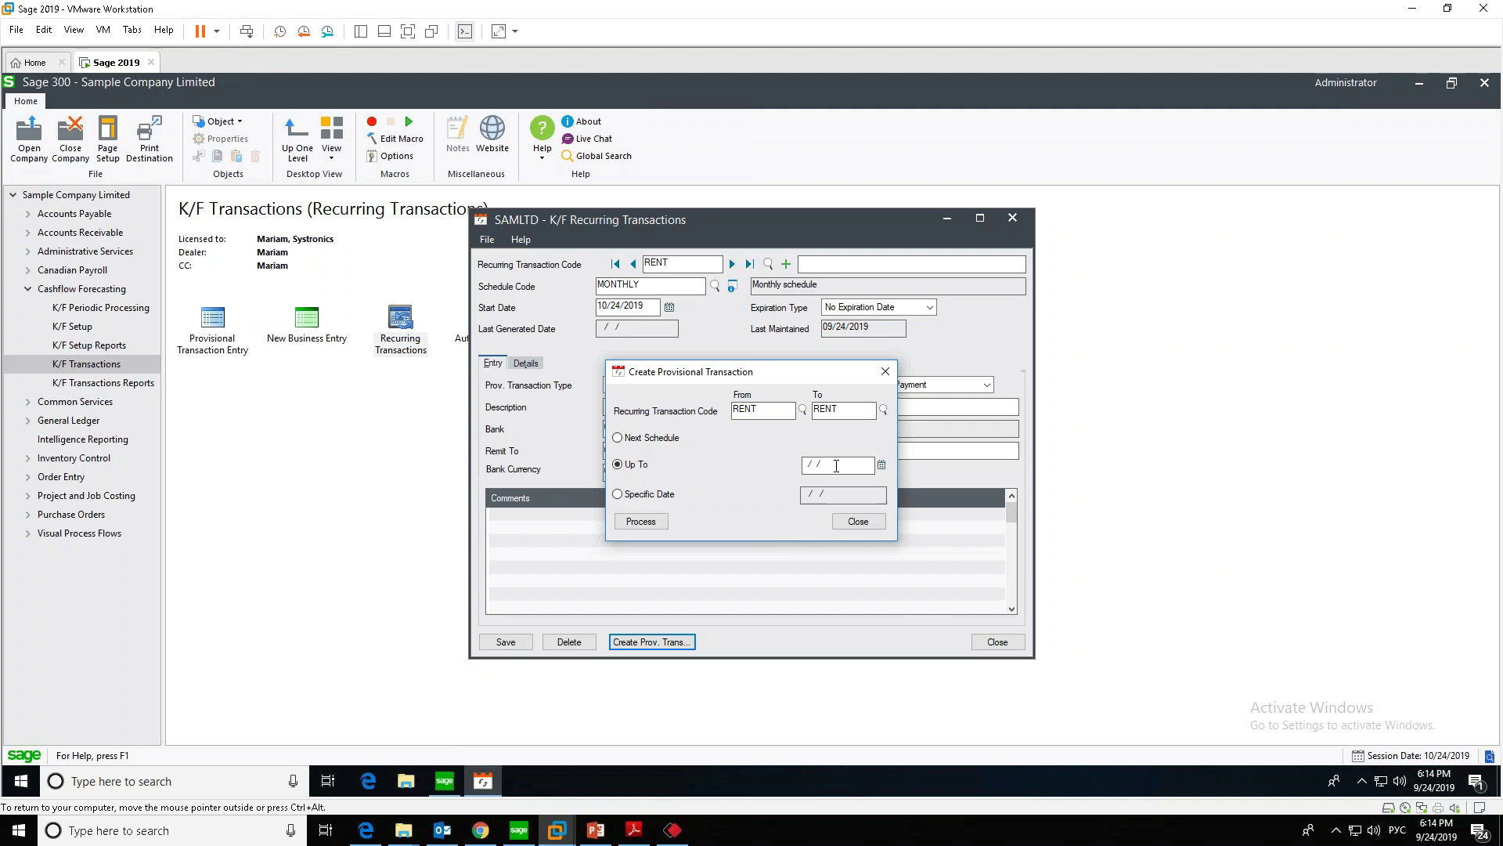
{"action": "left_click_drag", "start_coordinate": [826, 465], "coordinate": [758, 480]}
{"action": "type", "text": "12312019"}
{"action": "left_click", "coordinate": [653, 525]}
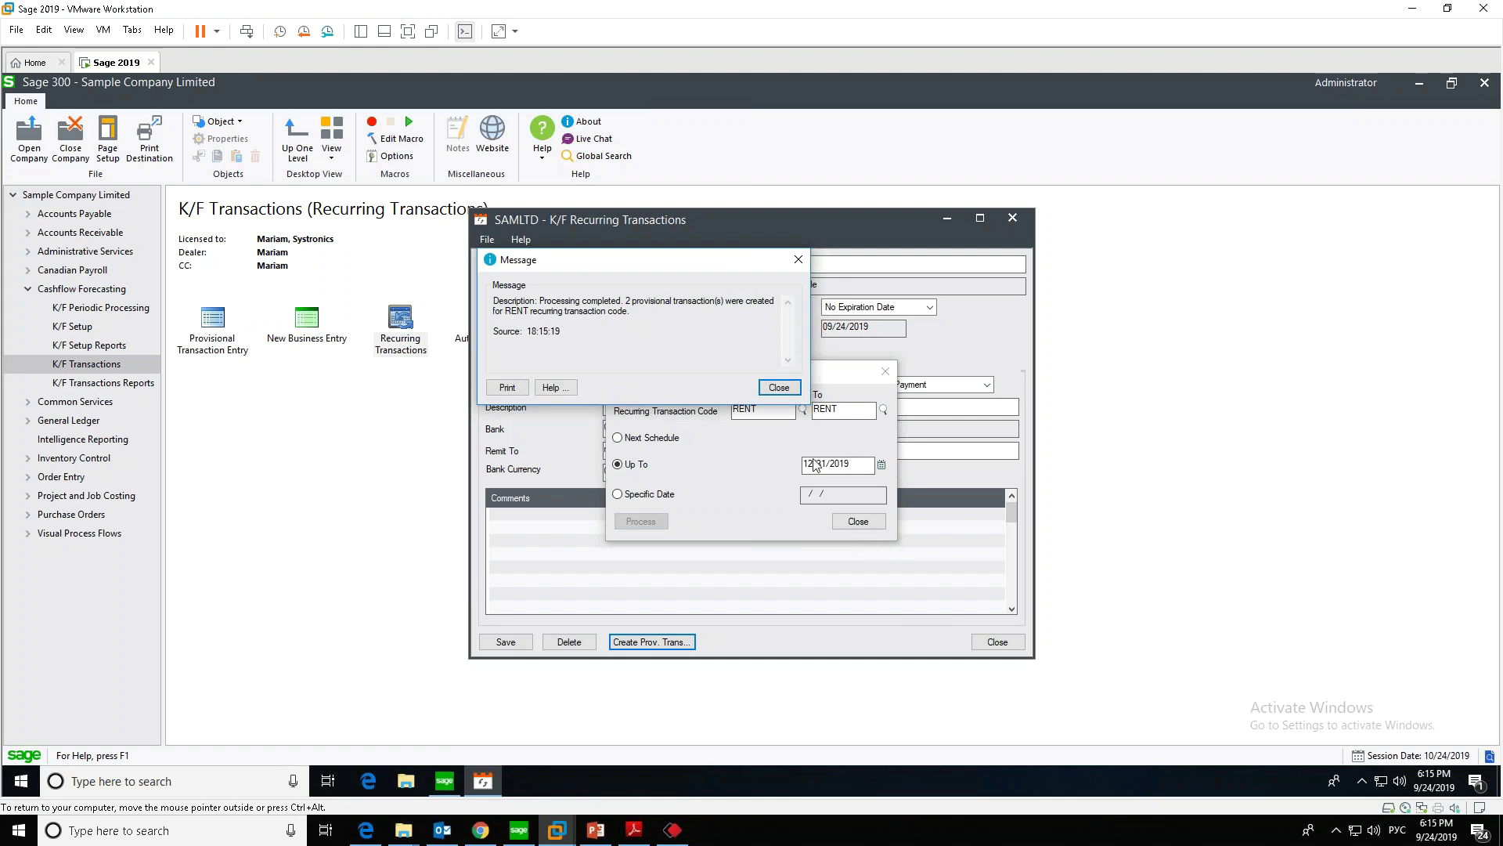
{"action": "left_click", "coordinate": [780, 386]}
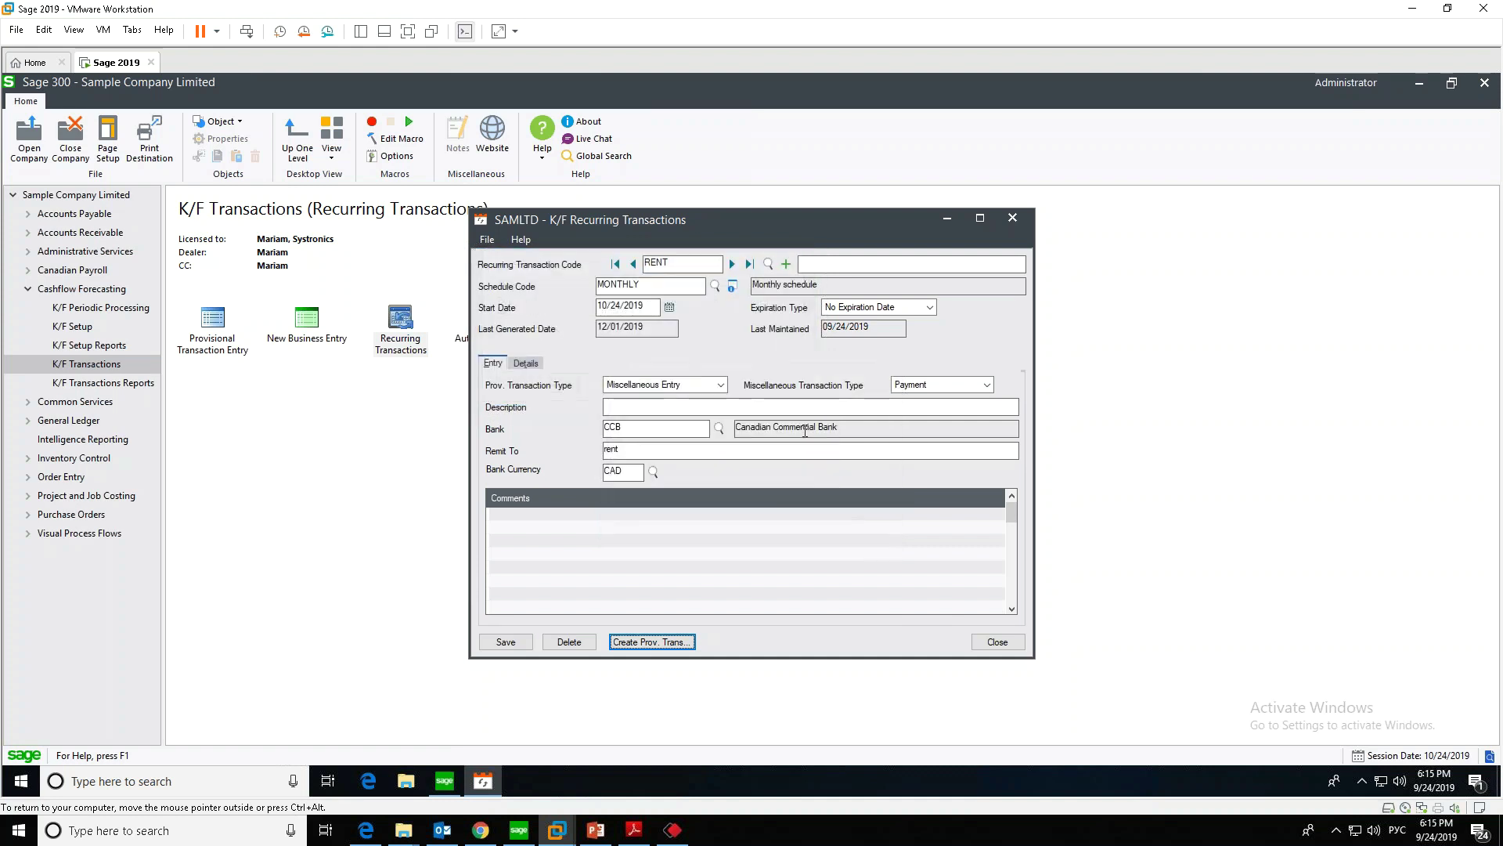
{"action": "left_click", "coordinate": [996, 641]}
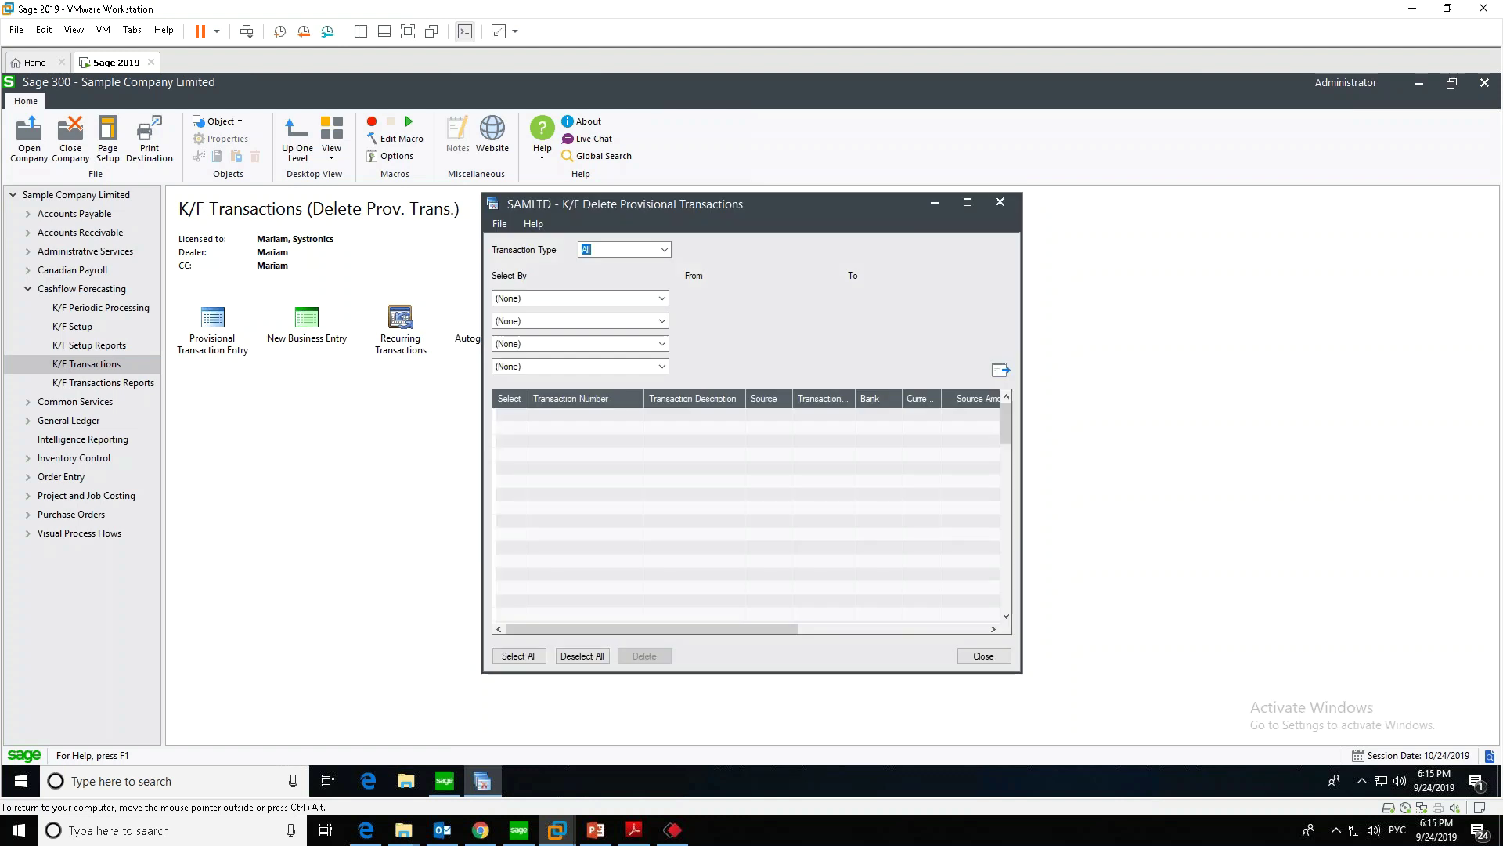
List all provisional transactions, delete only those with numbers ending in 158 through 165, and close the deletion window
{"action": "left_click", "coordinate": [1000, 369]}
{"action": "left_click", "coordinate": [582, 656]}
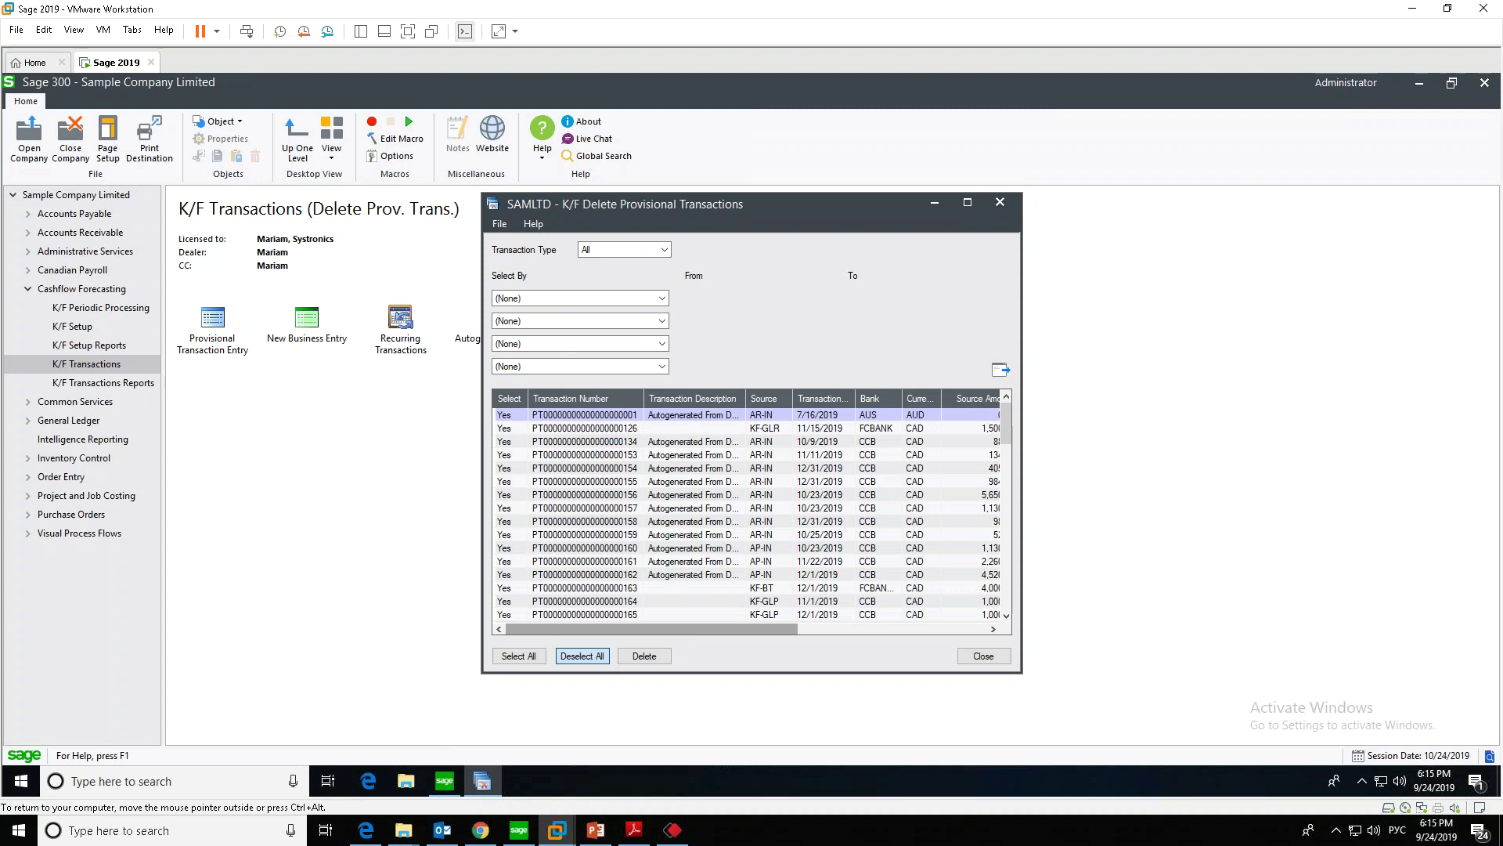
{"action": "double_click", "coordinate": [515, 550]}
{"action": "double_click", "coordinate": [510, 562]}
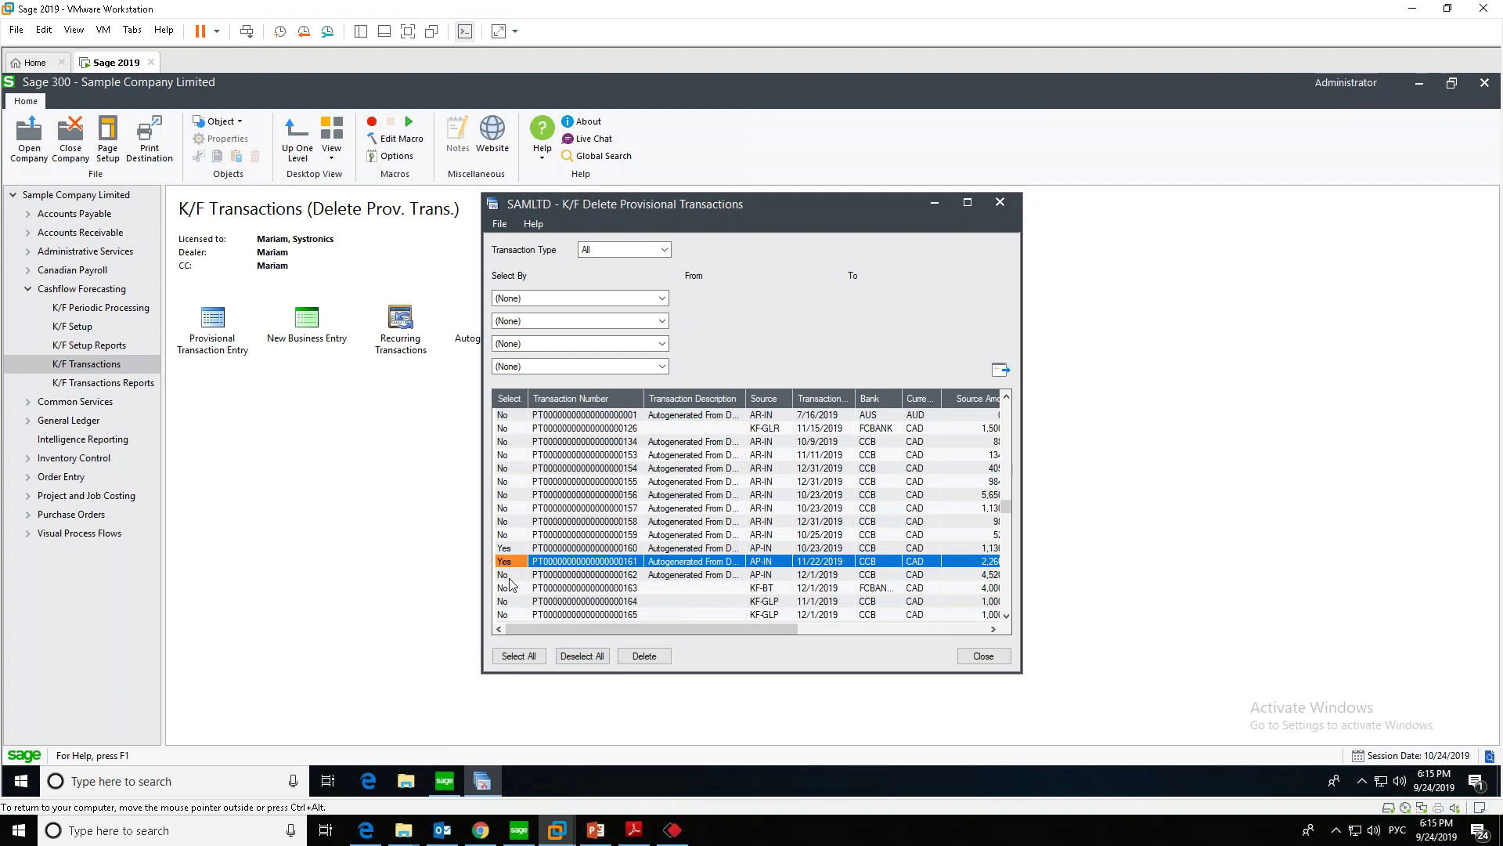
{"action": "double_click", "coordinate": [507, 575]}
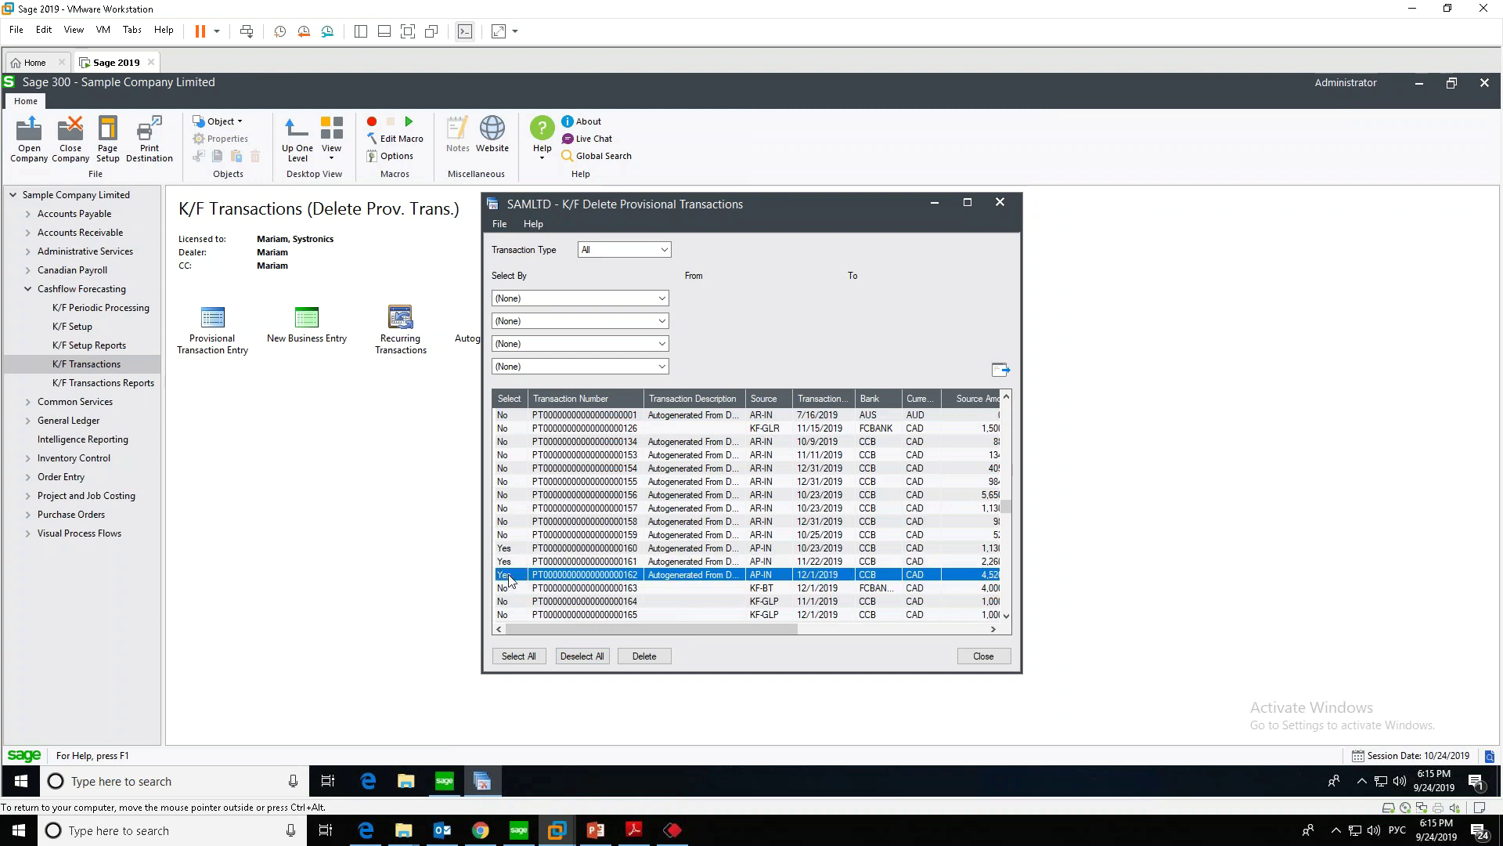
{"action": "double_click", "coordinate": [507, 587]}
{"action": "double_click", "coordinate": [506, 601]}
{"action": "double_click", "coordinate": [506, 615]}
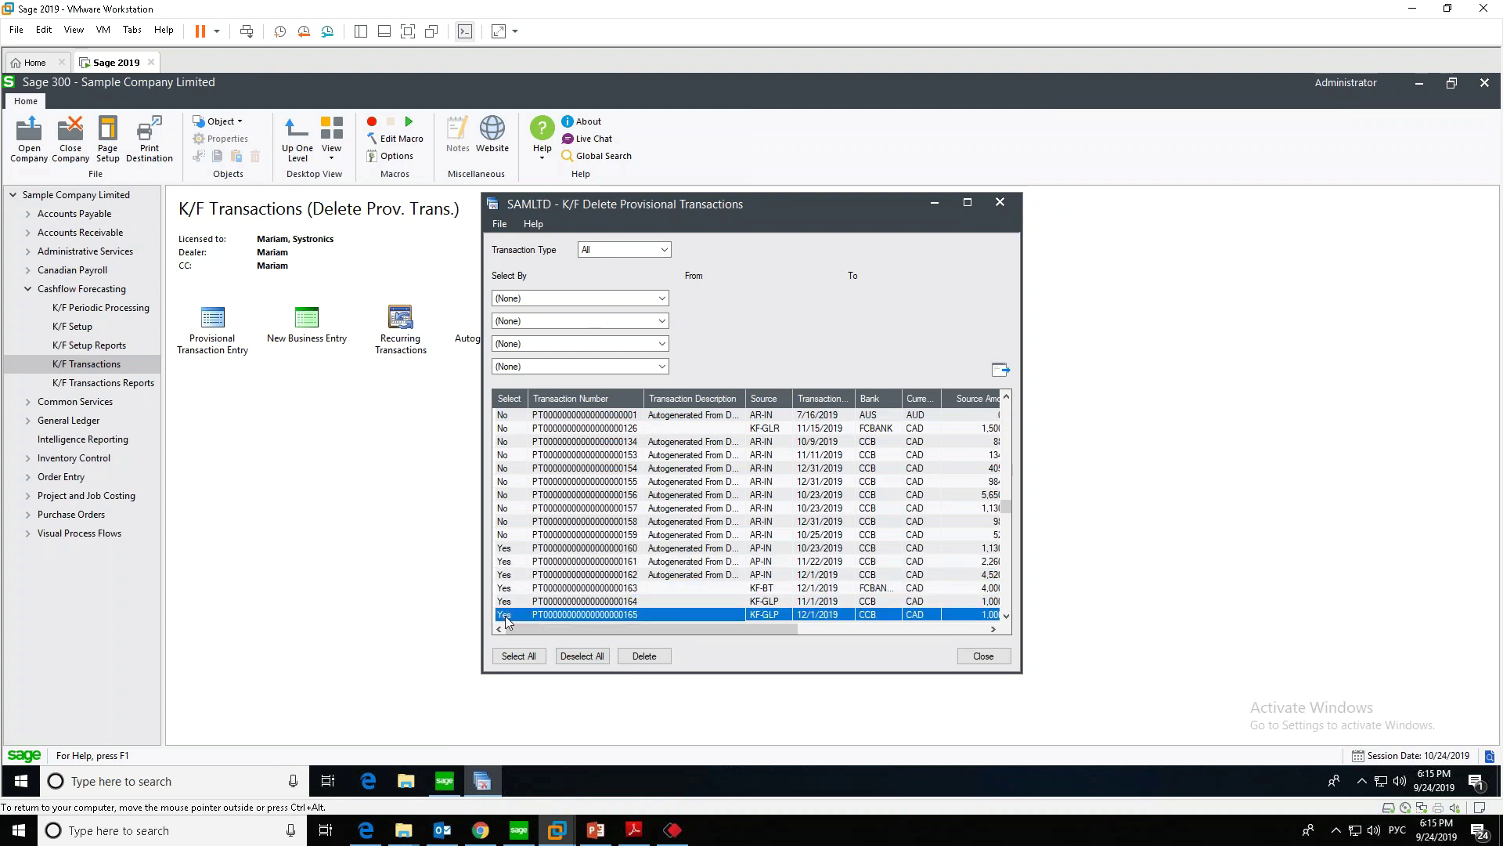
{"action": "double_click", "coordinate": [506, 535]}
{"action": "double_click", "coordinate": [504, 522]}
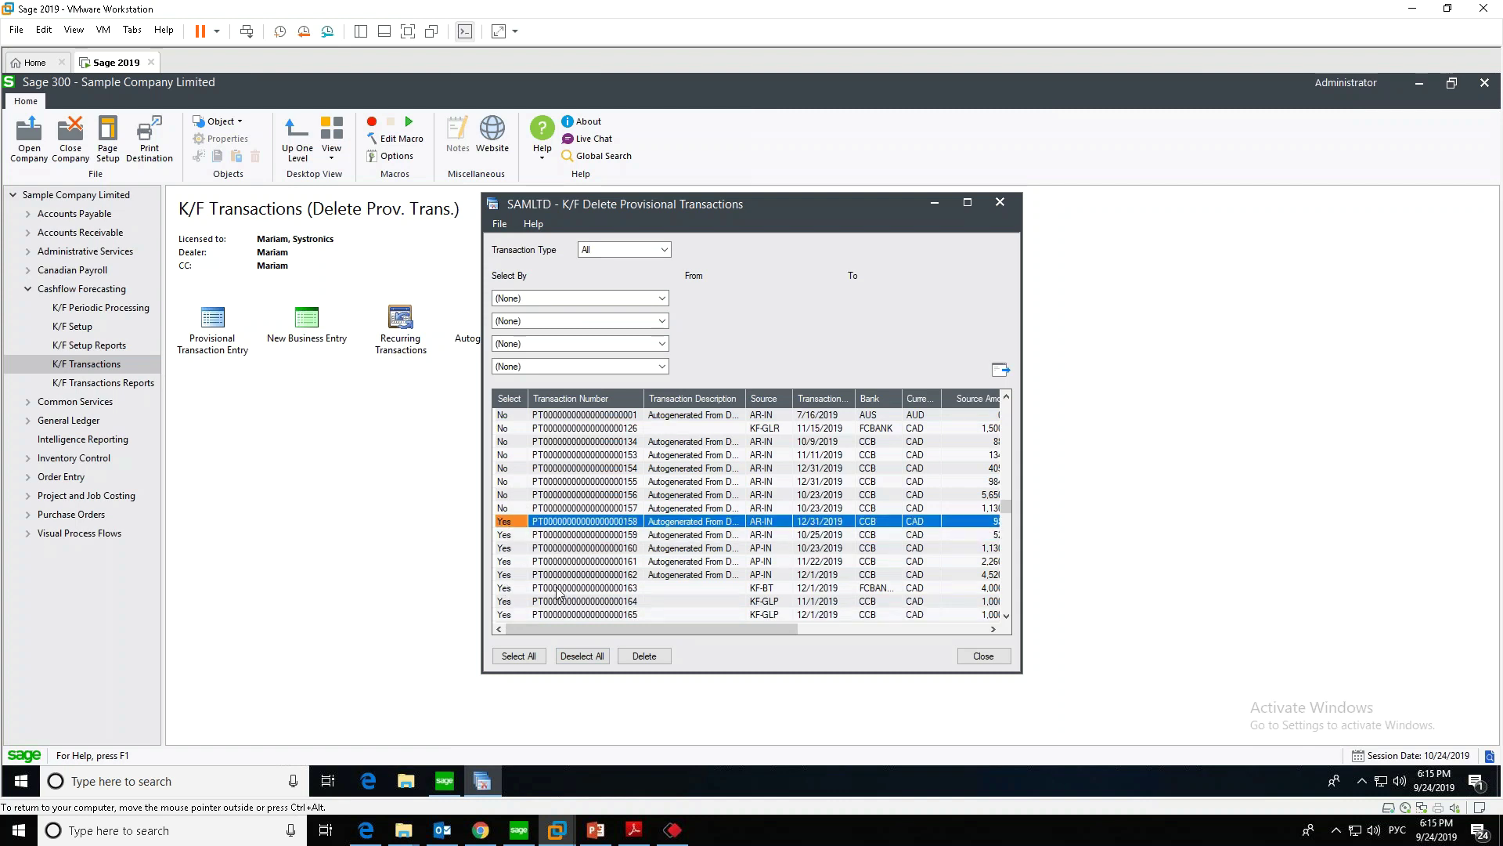
{"action": "left_click", "coordinate": [656, 662]}
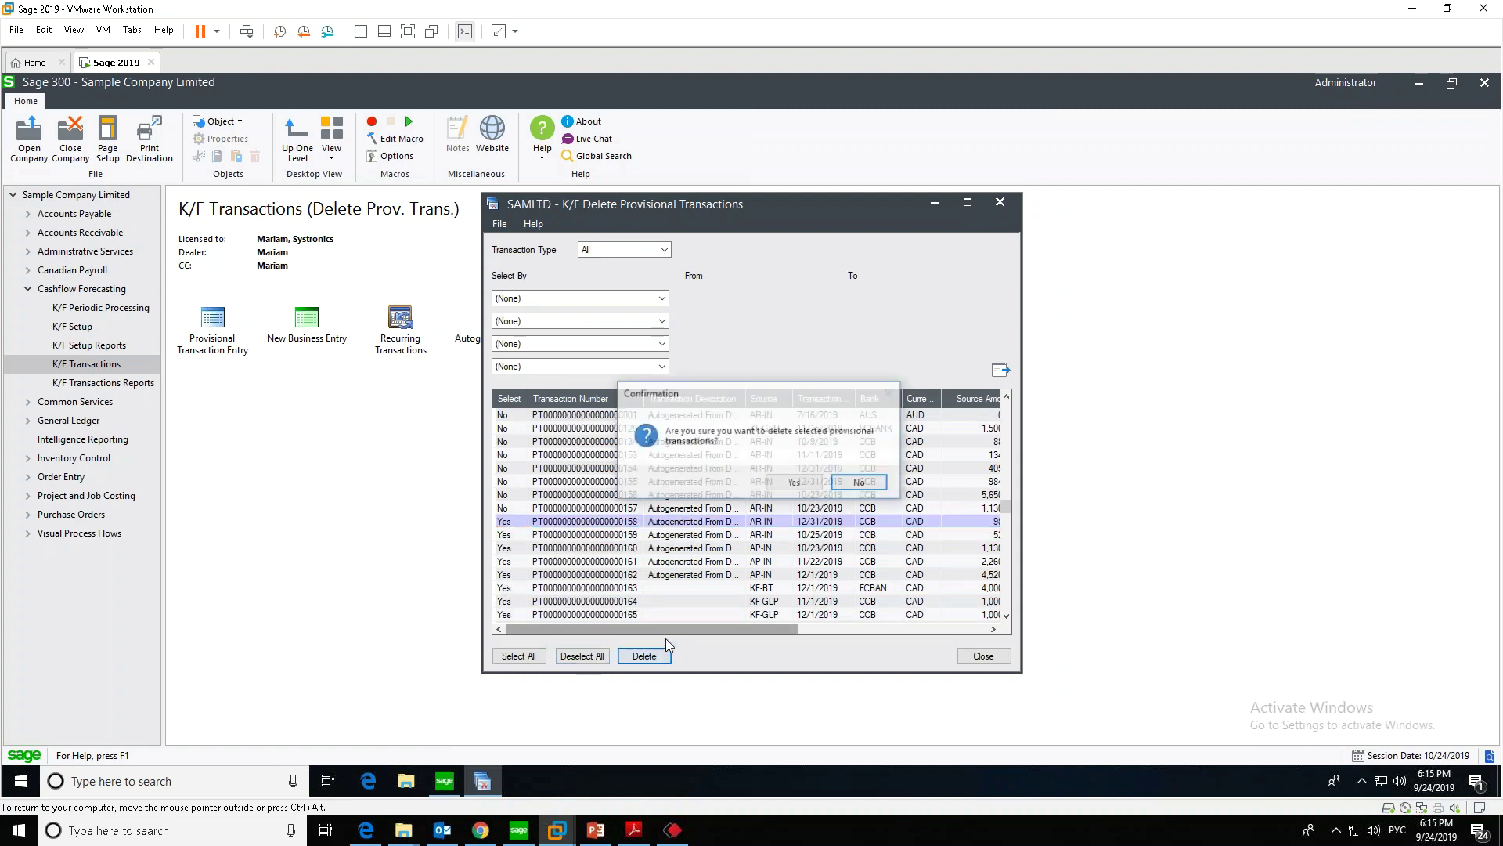
{"action": "left_click", "coordinate": [796, 484]}
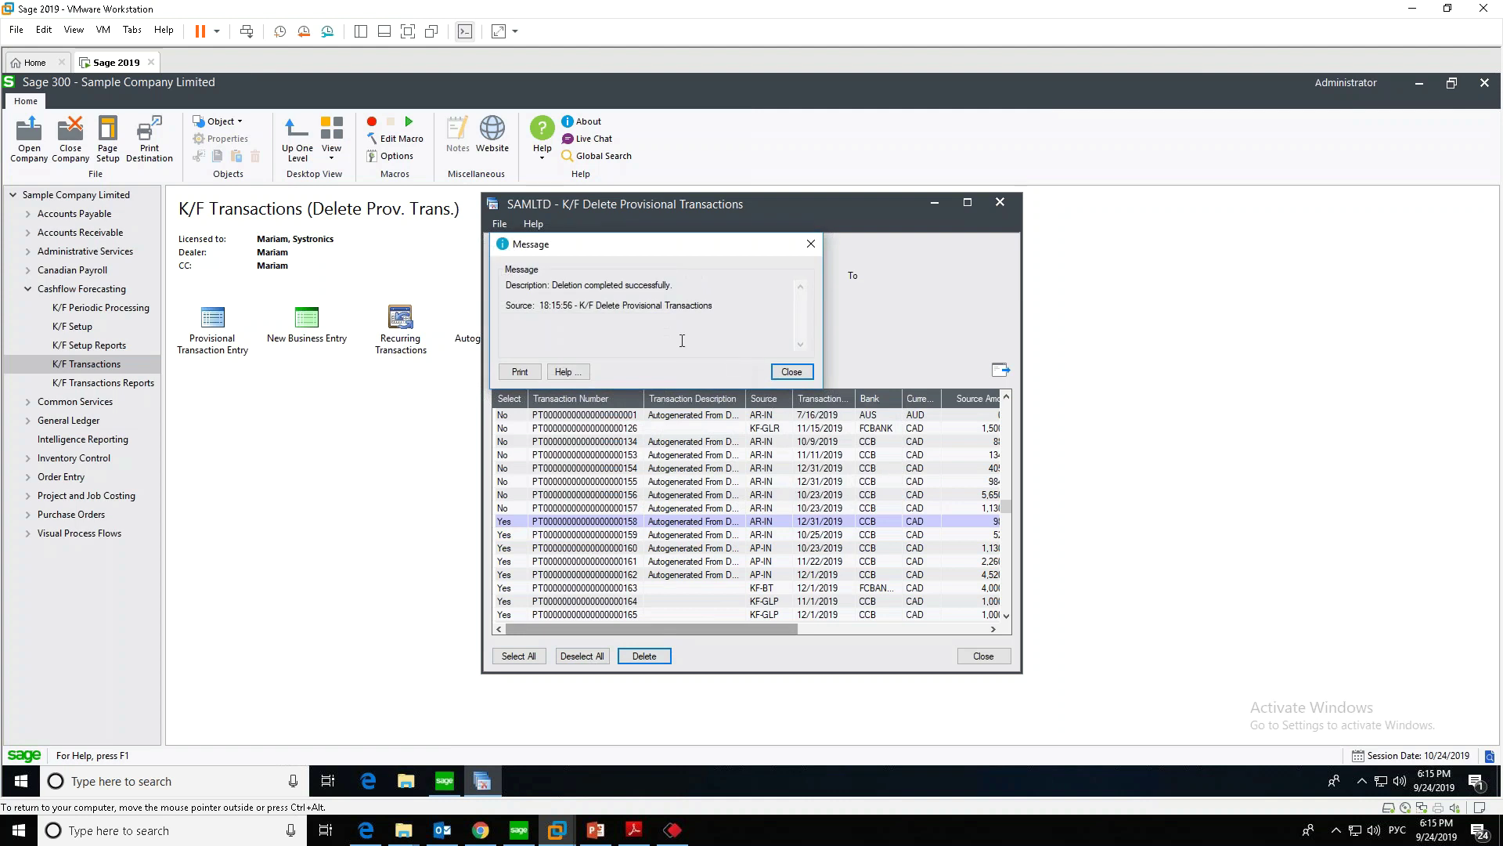
{"action": "left_click", "coordinate": [793, 372]}
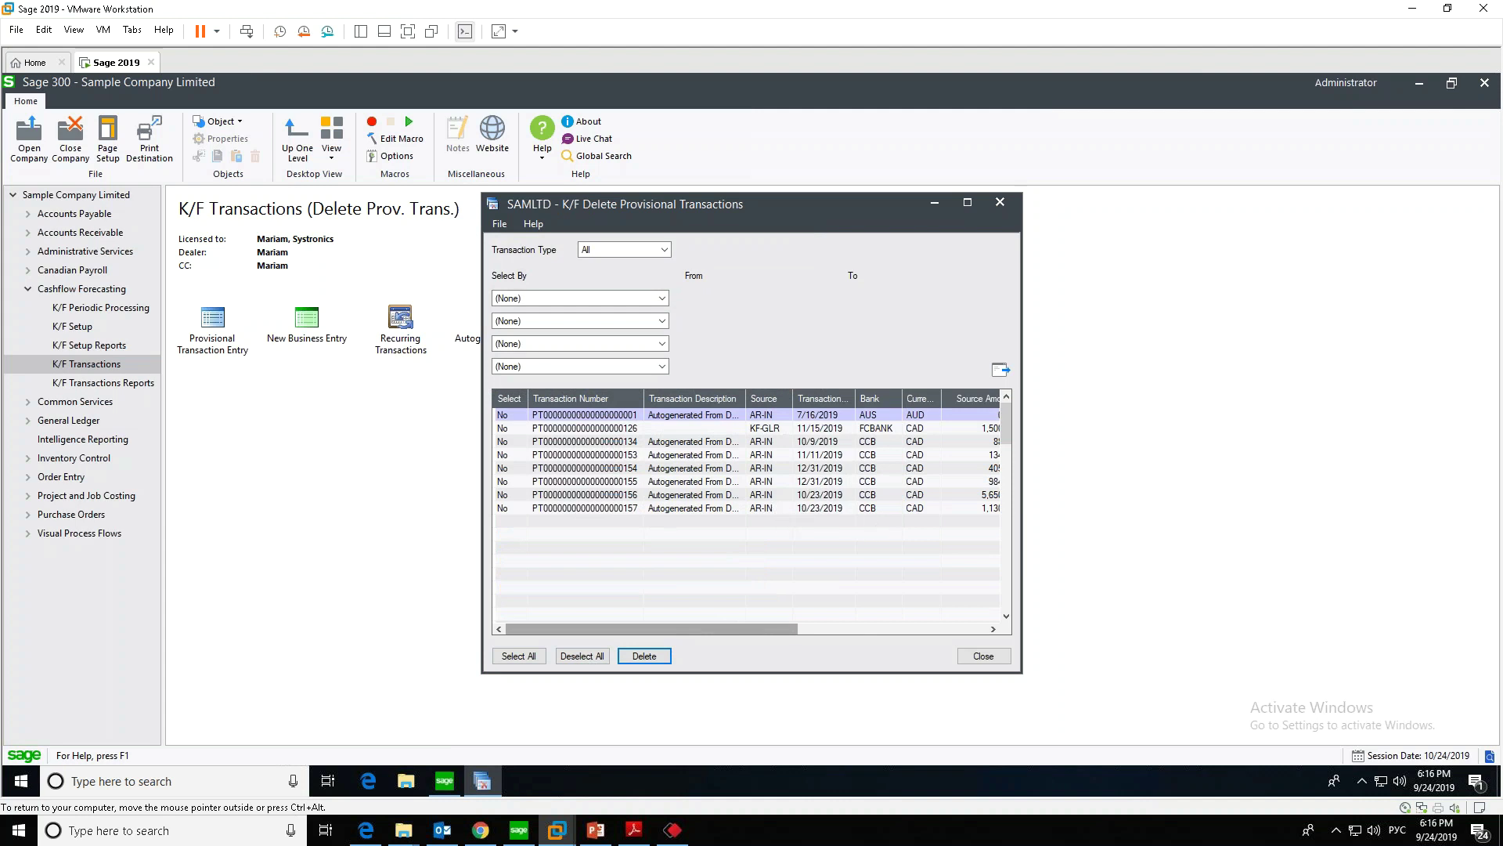
{"action": "left_click", "coordinate": [991, 661]}
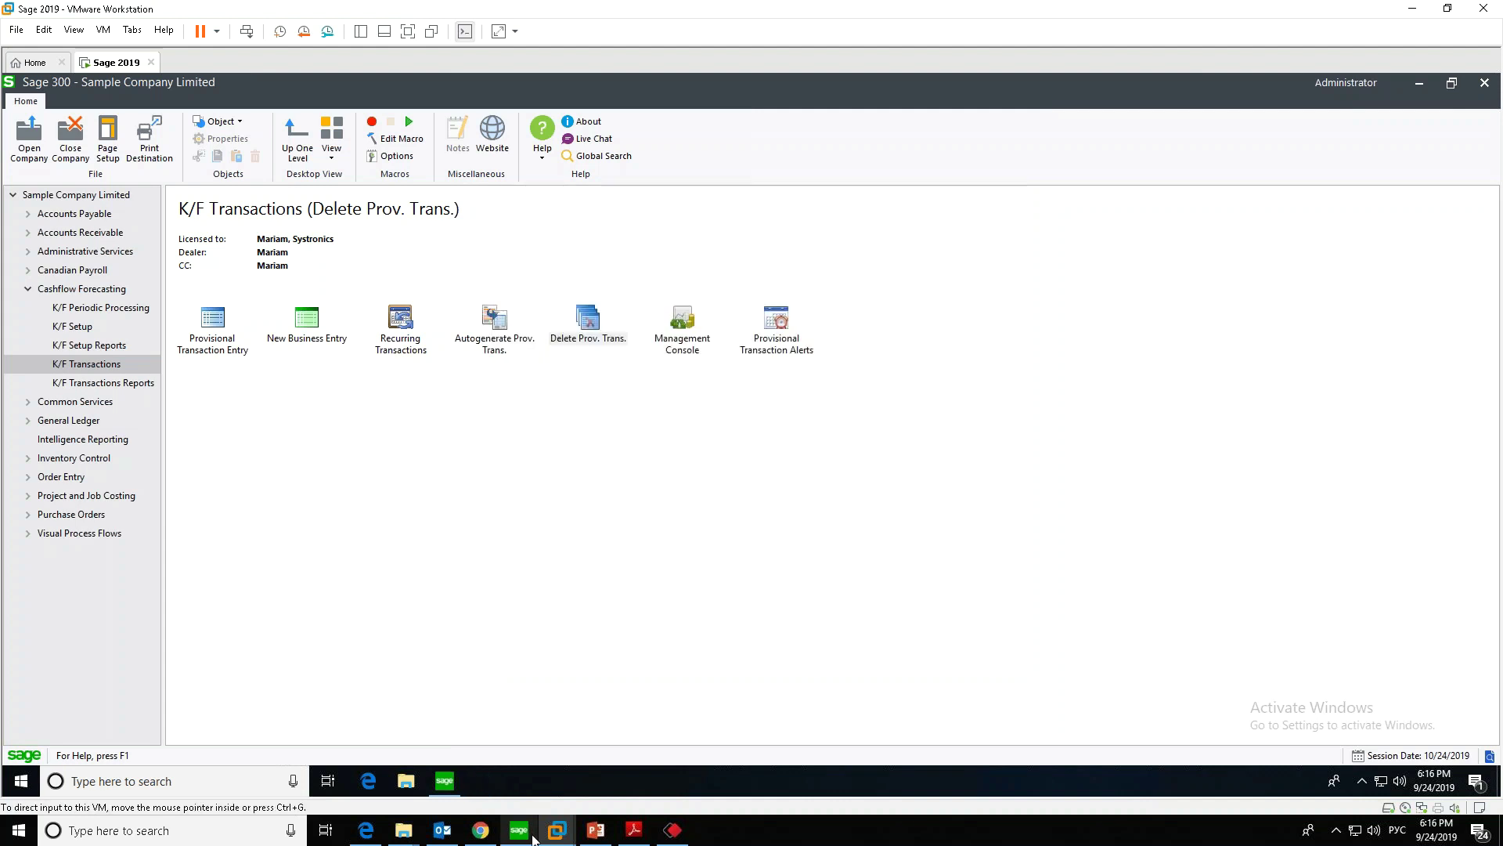
Switch to the KF2019H.pptx presentation in PowerPoint and show the closing "Thank You! Q & A" slide
{"action": "left_click", "coordinate": [596, 828]}
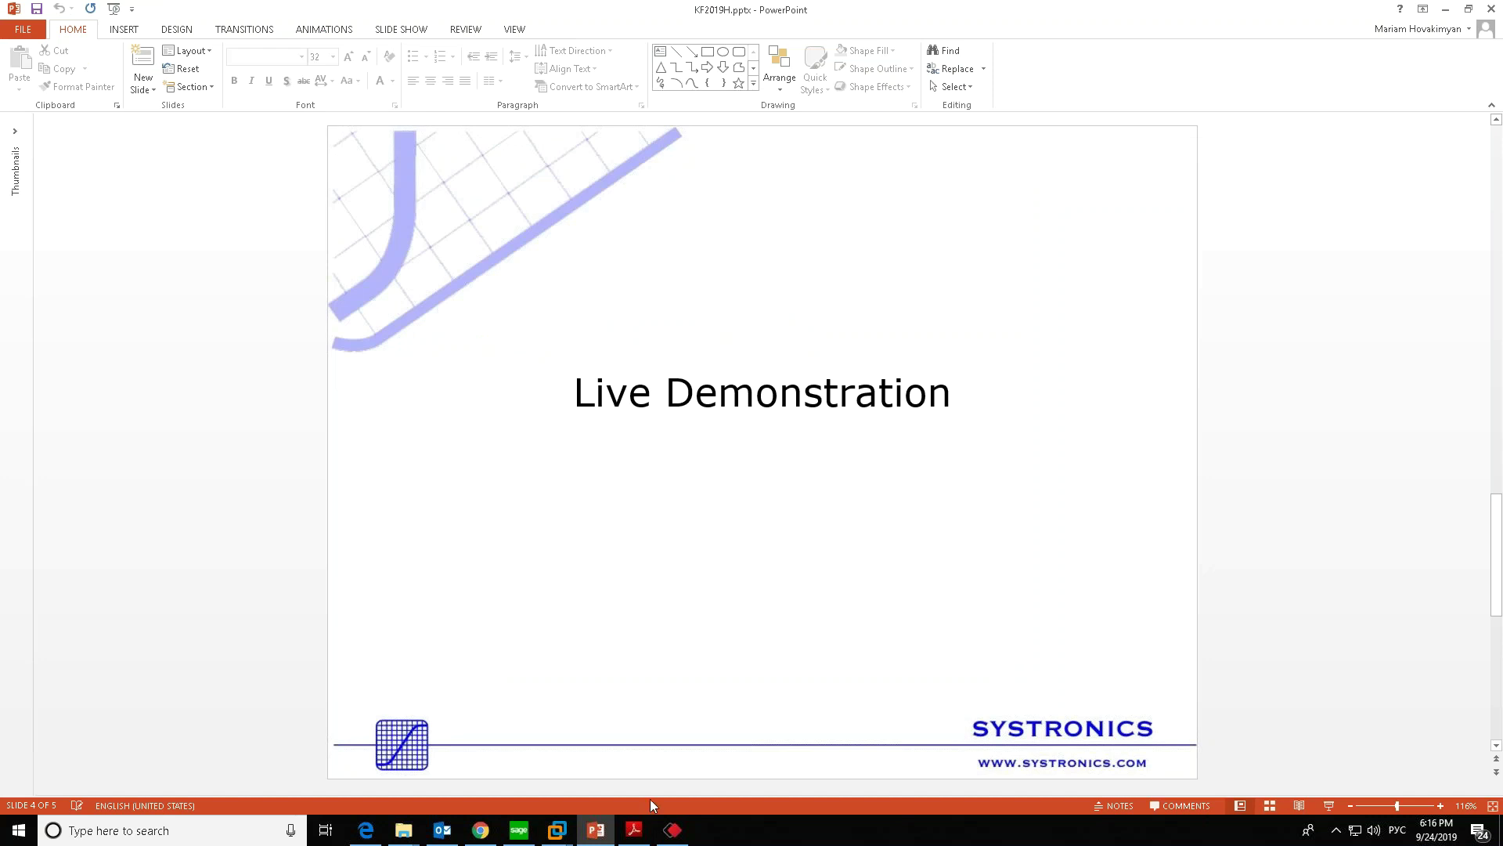
{"action": "scroll", "coordinate": [709, 766], "scroll_direction": "down", "scroll_amount": 1}
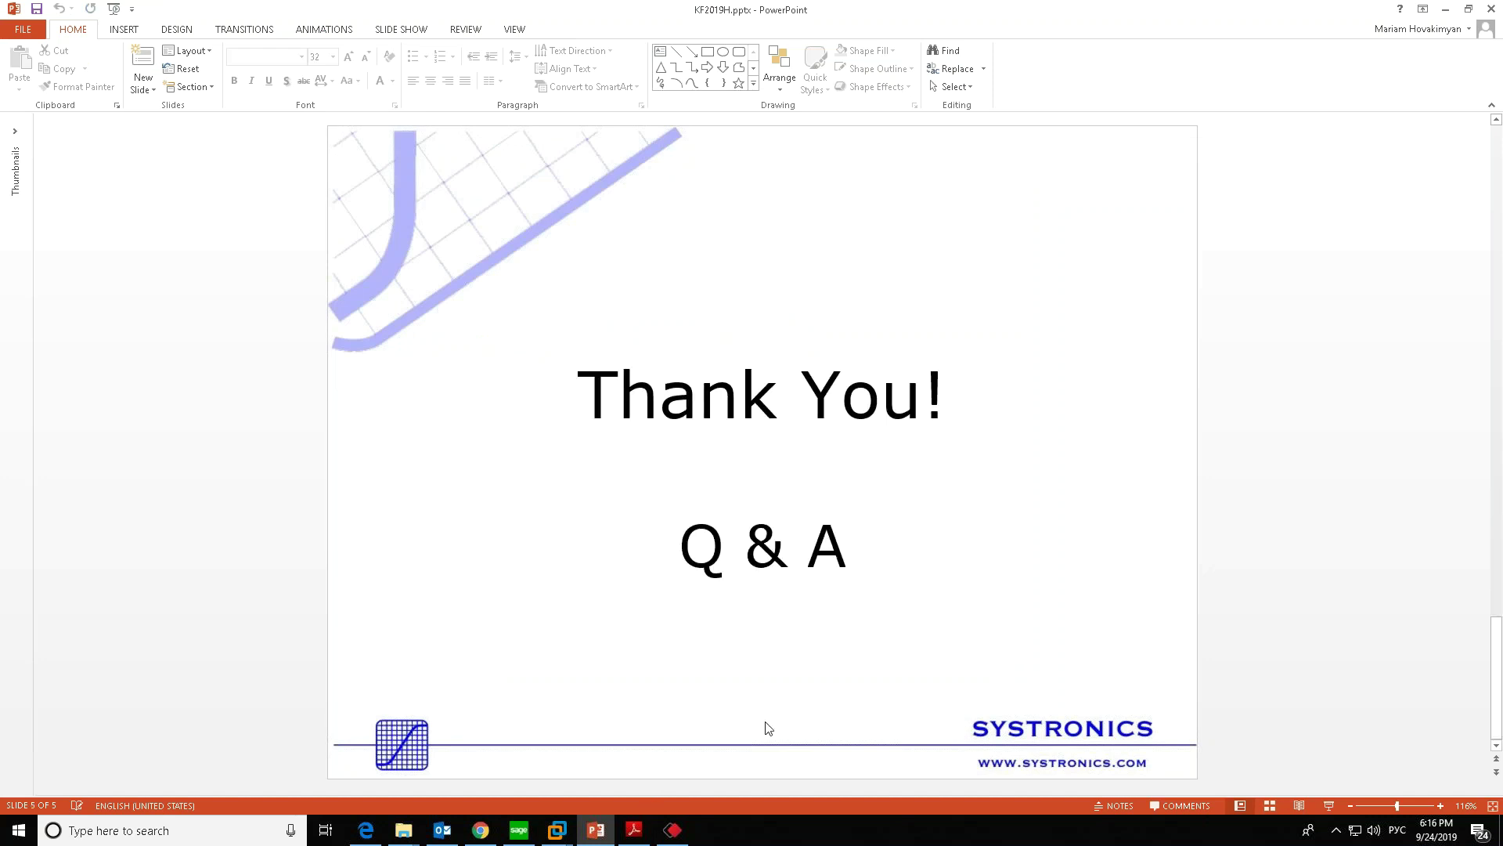